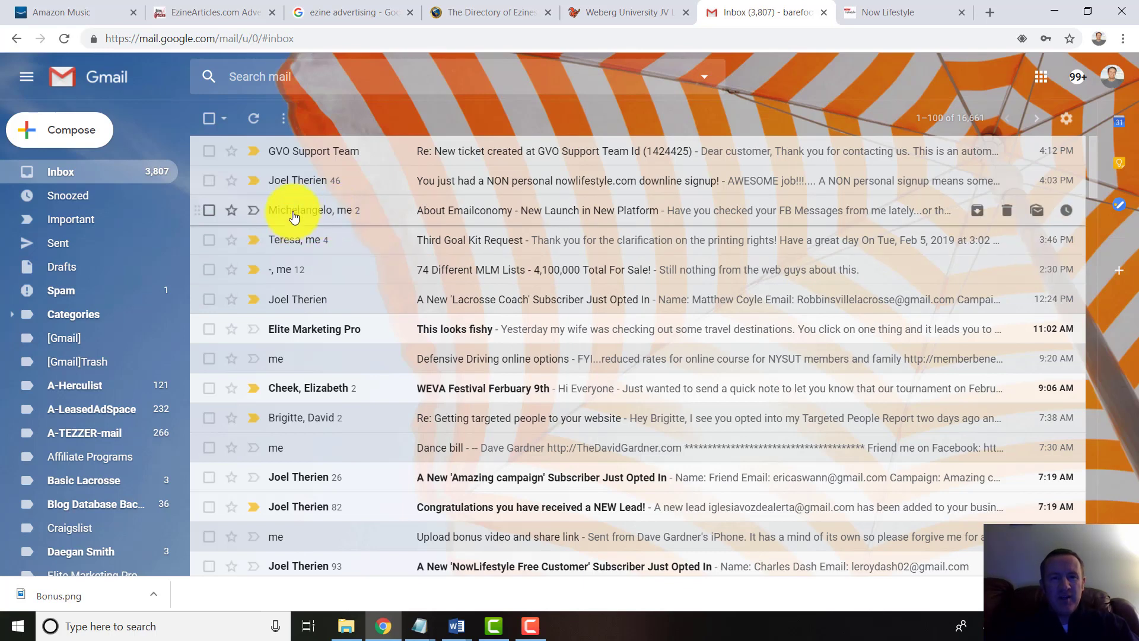
# View the 'Lacrosse Coach' subscriber notification, return to the inbox and look through the other messages
pyautogui.click(294, 301)
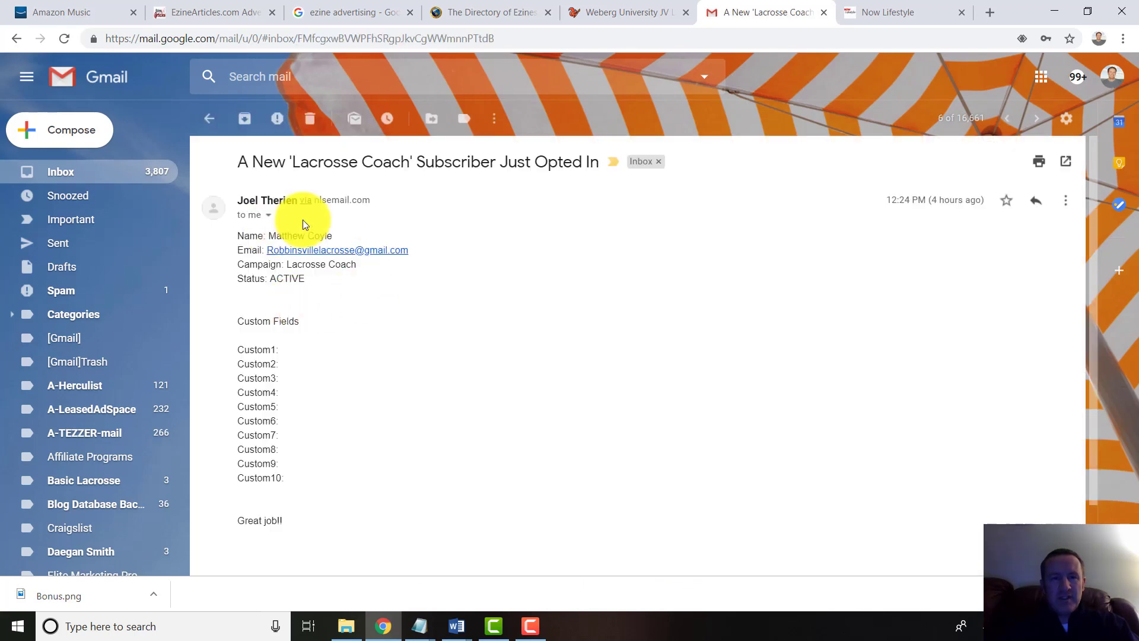
pyautogui.click(209, 119)
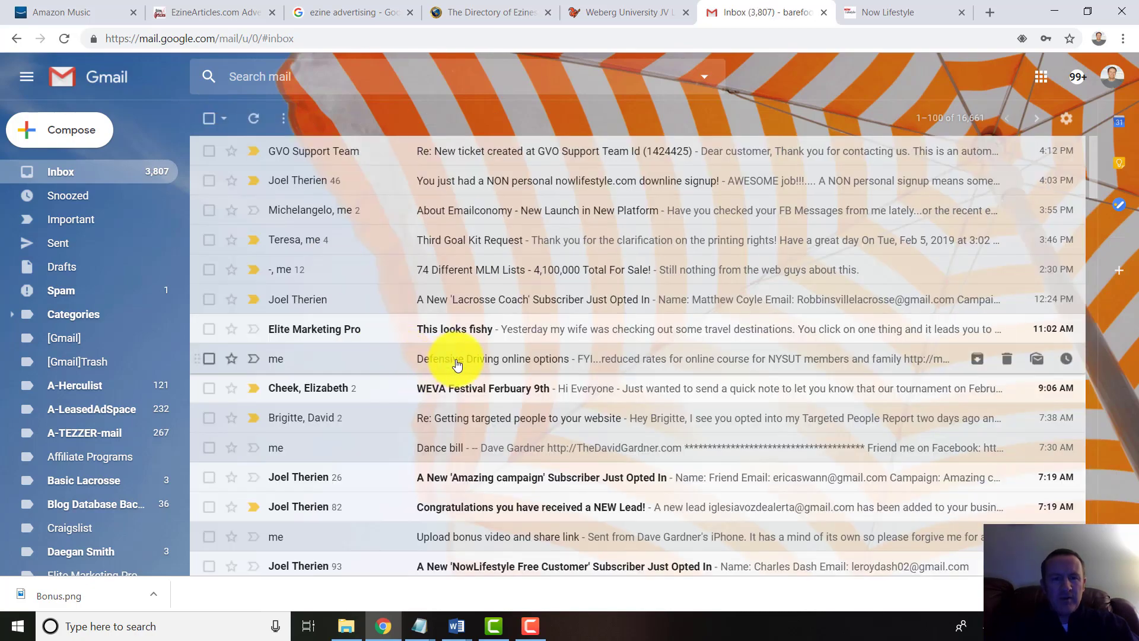
pyautogui.scroll(-2, 457, 365)
pyautogui.scroll(-3, 457, 363)
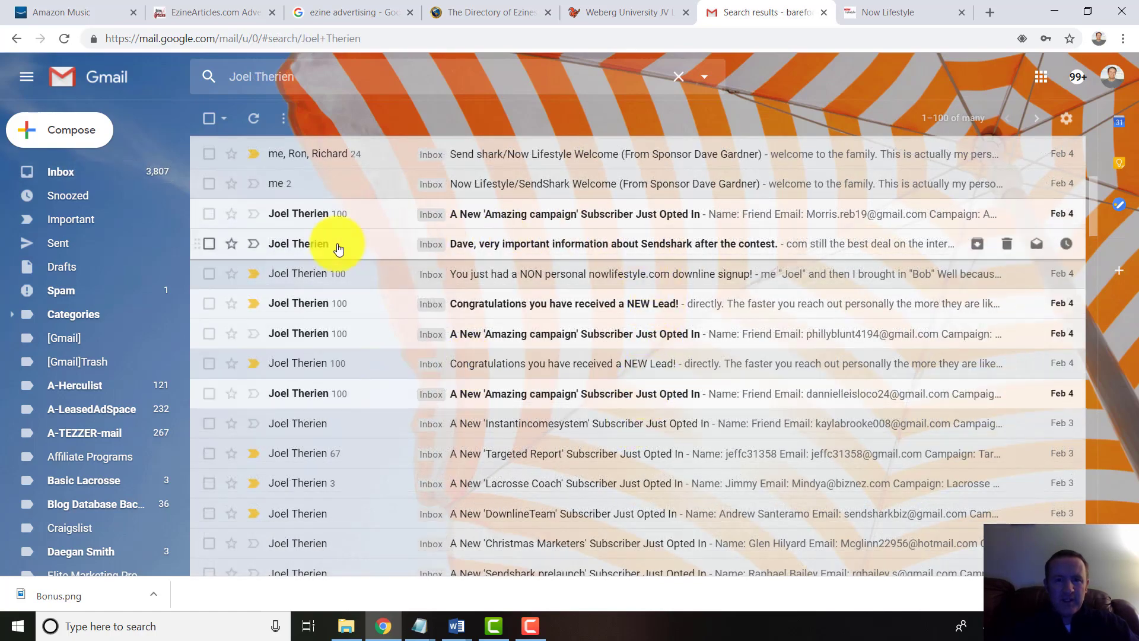
# Open the e-mail with important information about Sendshark after the contest and read it down to the social media footer
pyautogui.click(553, 248)
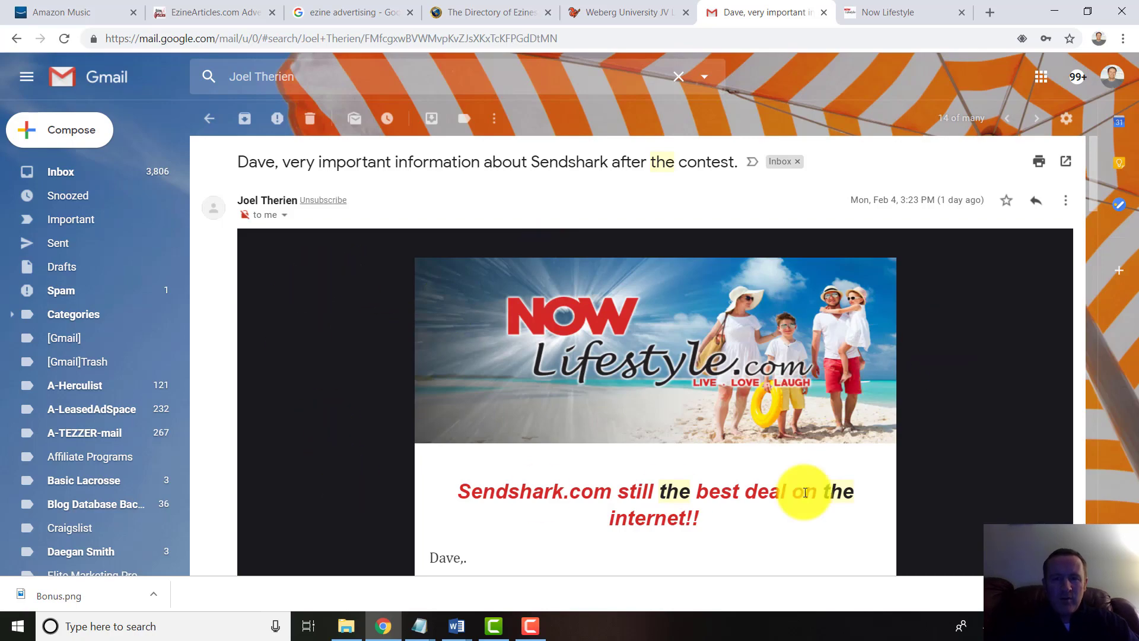
pyautogui.scroll(-6, 940, 407)
pyautogui.scroll(-11, 430, 472)
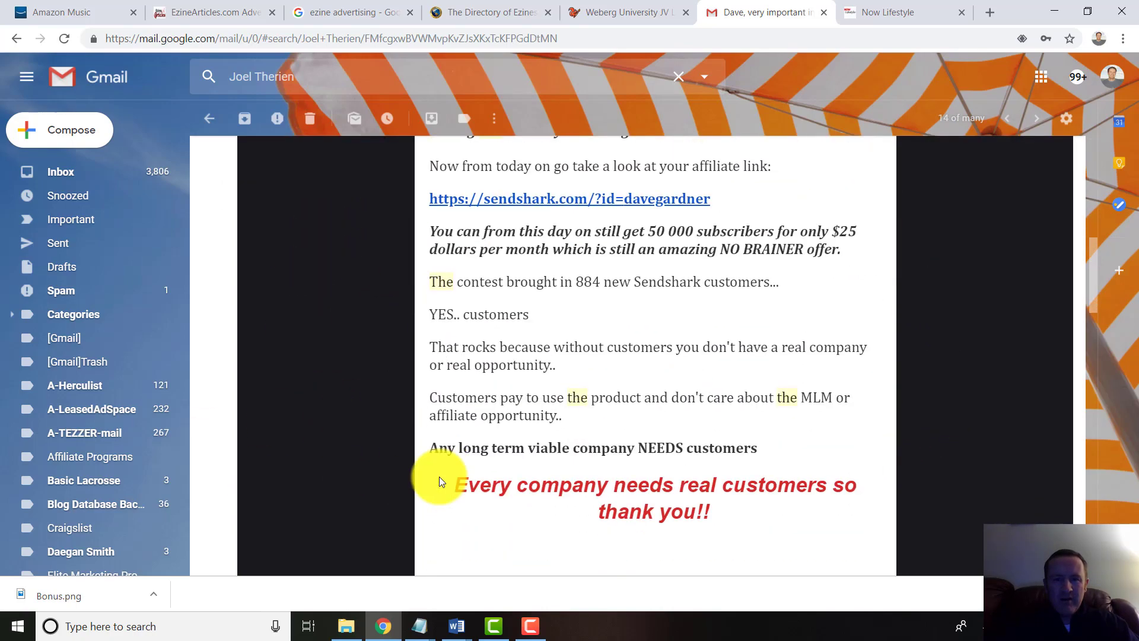
pyautogui.scroll(-10, 600, 327)
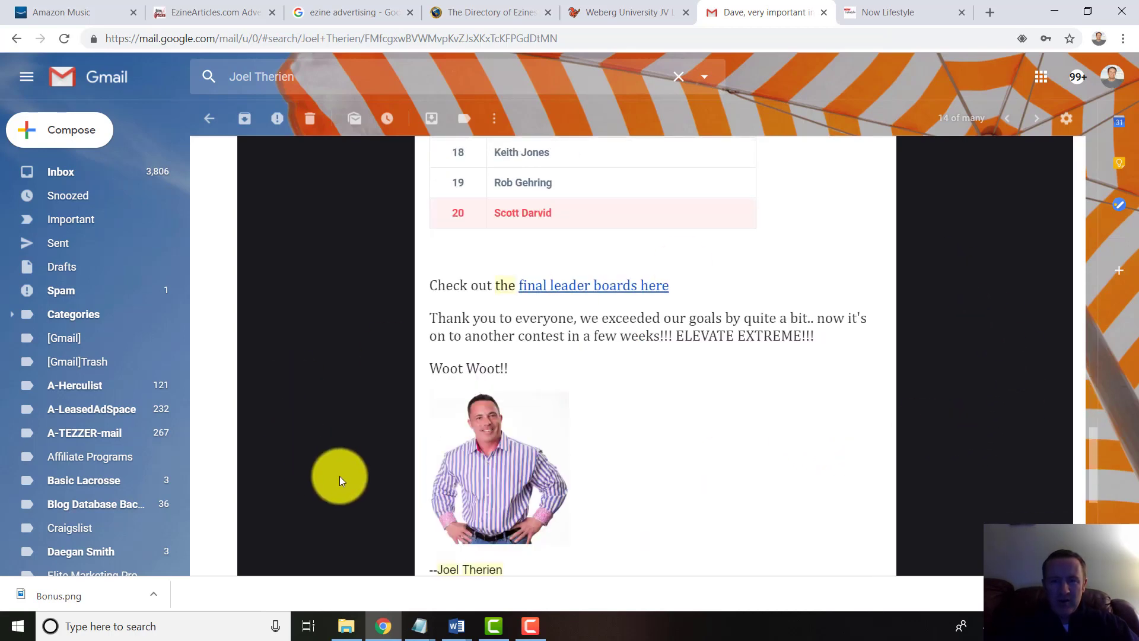
pyautogui.scroll(-5, 402, 236)
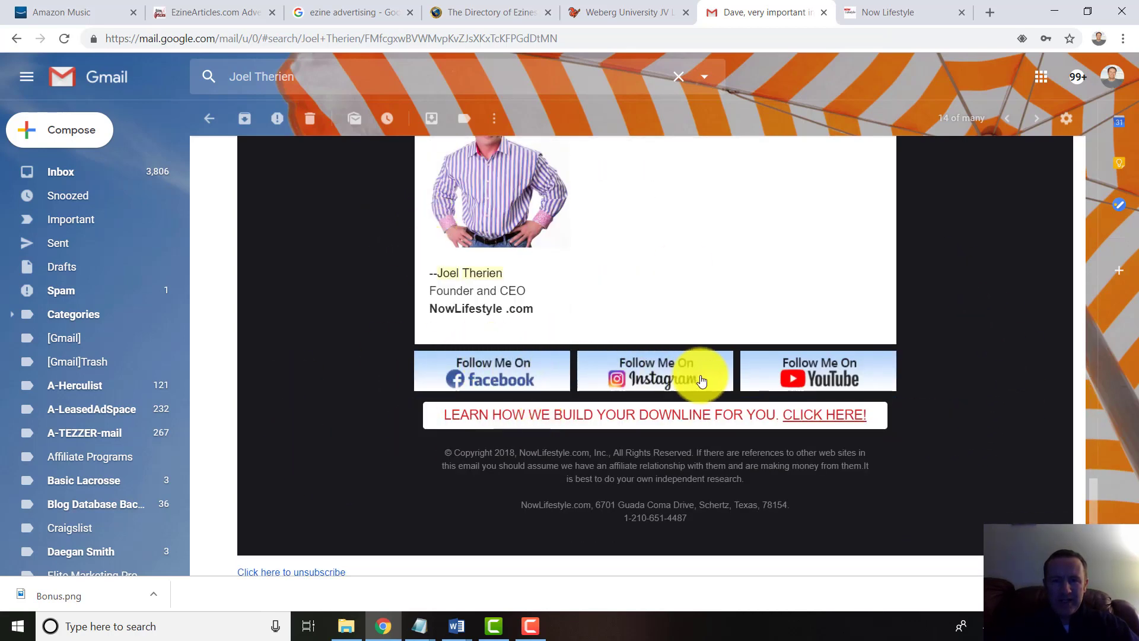
# Visit the Facebook and Instagram profiles linked in the e-mail's footer, closing each page after viewing it
pyautogui.click(498, 385)
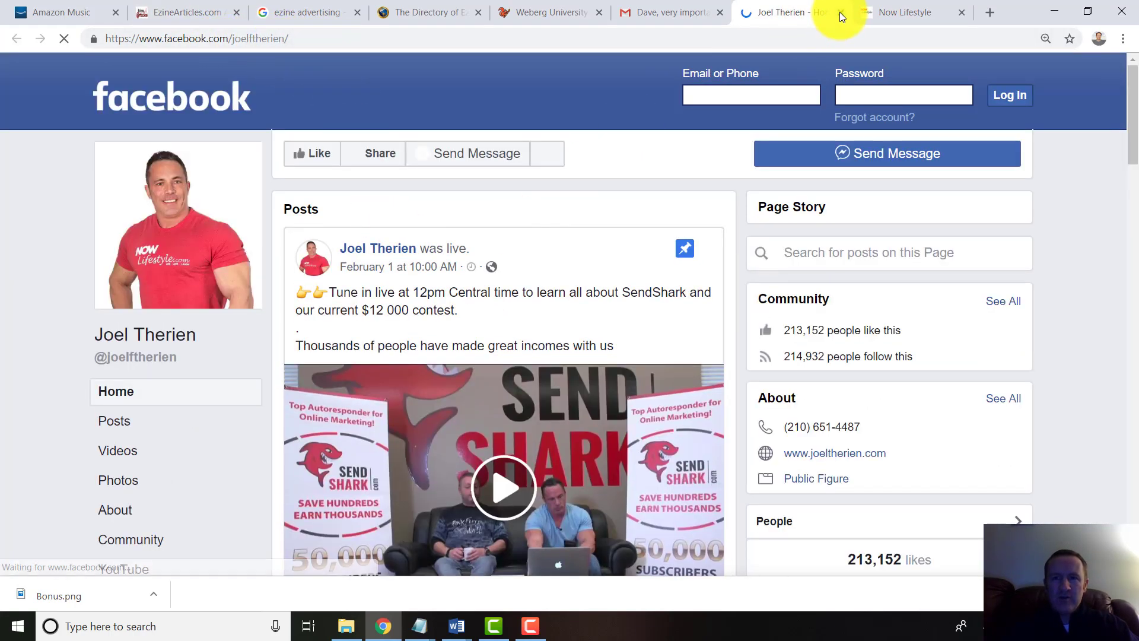
pyautogui.hotkey('ctrl', 'w')
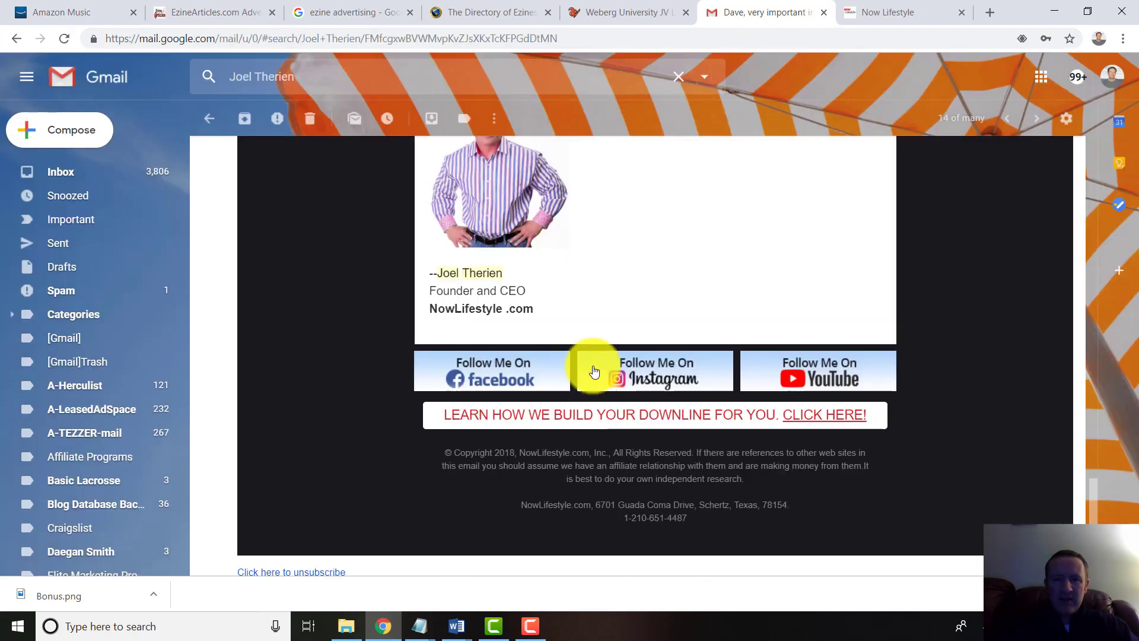
pyautogui.click(648, 371)
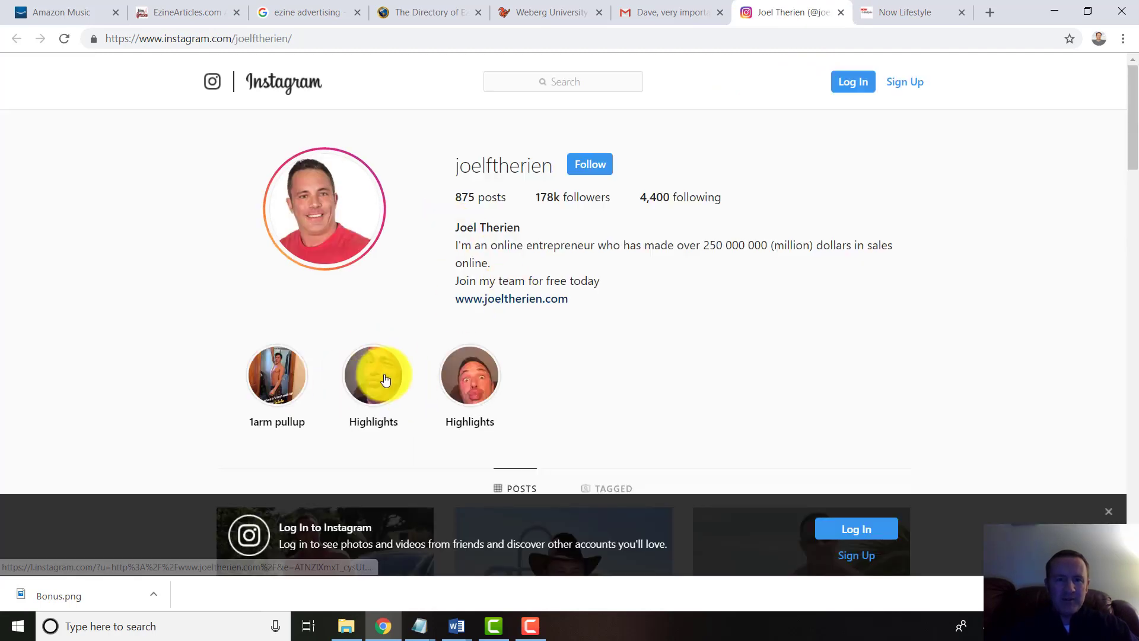
pyautogui.scroll(-5, 593, 339)
pyautogui.scroll(-5, 612, 335)
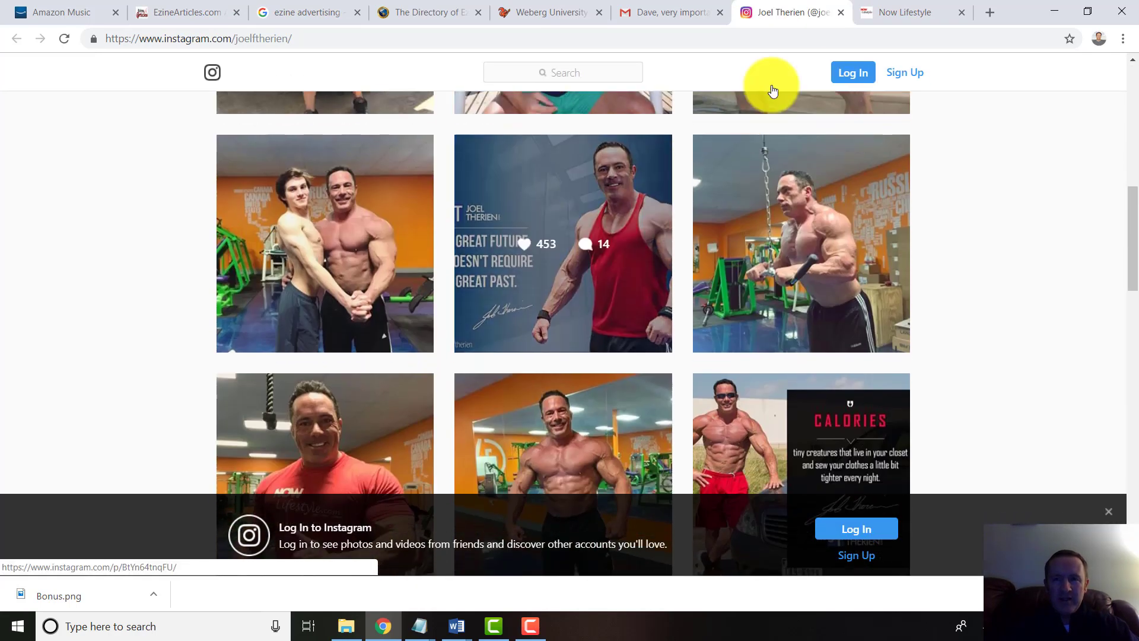
pyautogui.click(840, 12)
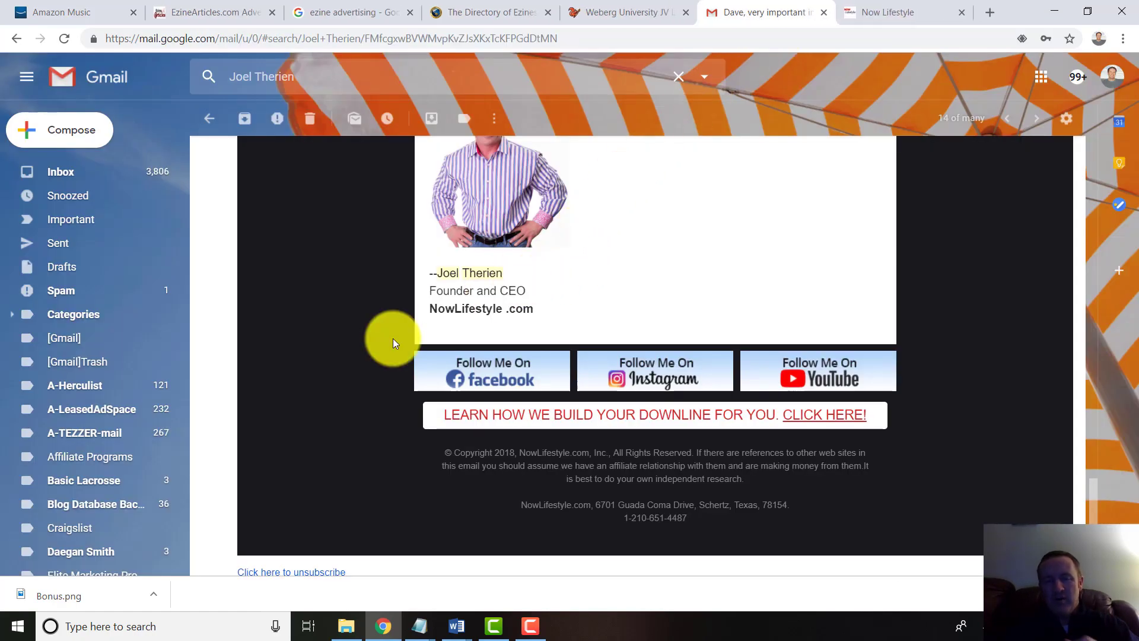
# Review the e-mail's header image and switch to the Now Lifestyle autoresponder dashboard
pyautogui.scroll(20, 393, 339)
pyautogui.scroll(6, 392, 343)
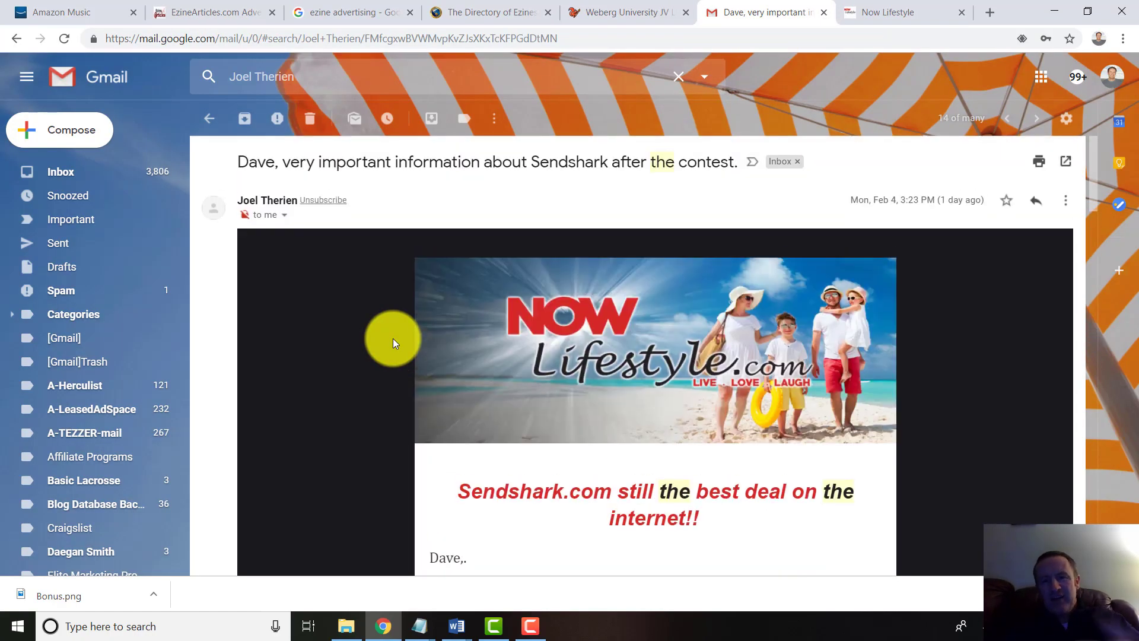
pyautogui.click(862, 12)
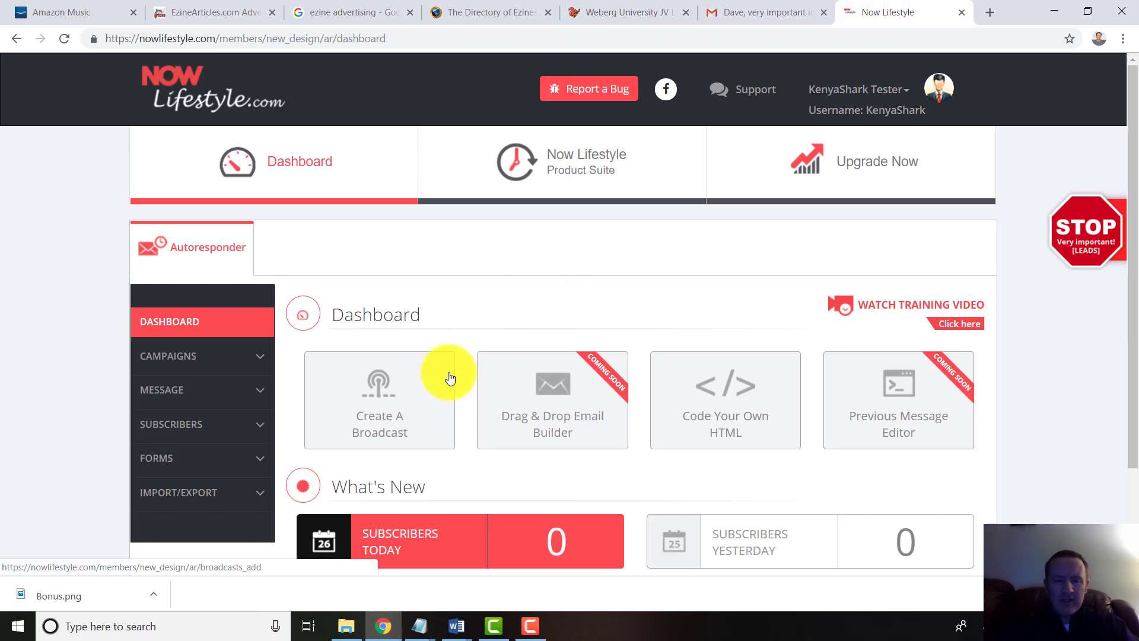
# Switch to the Email_Template document in Word and examine the HTML code of the header image, including its min-height value
pyautogui.moveTo(449, 621)
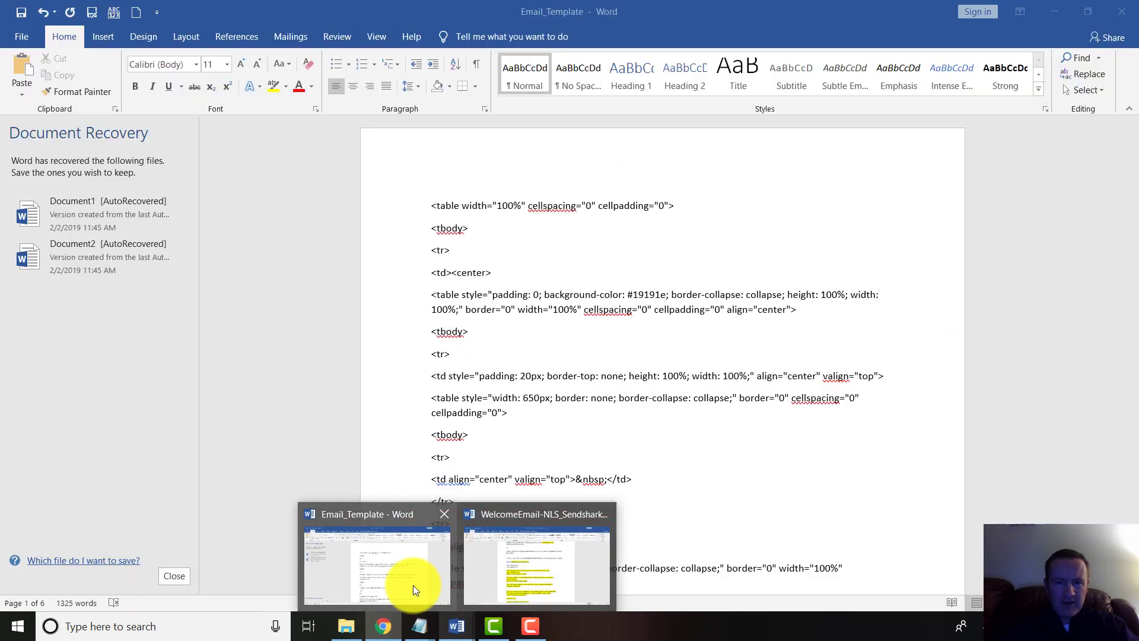
pyautogui.click(413, 584)
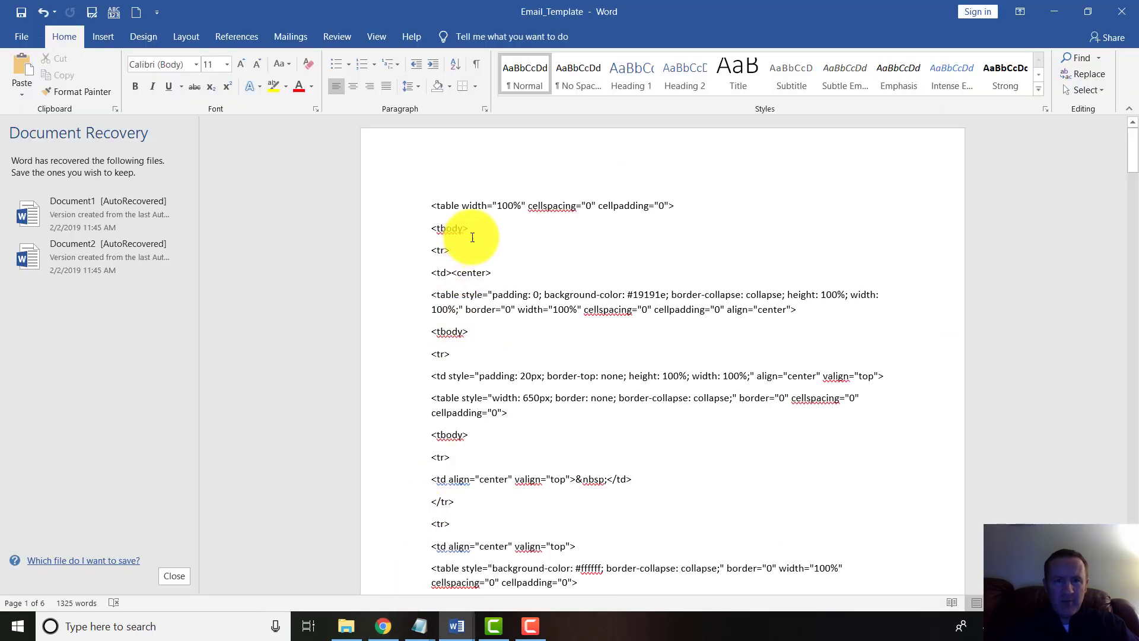
pyautogui.scroll(-1, 634, 270)
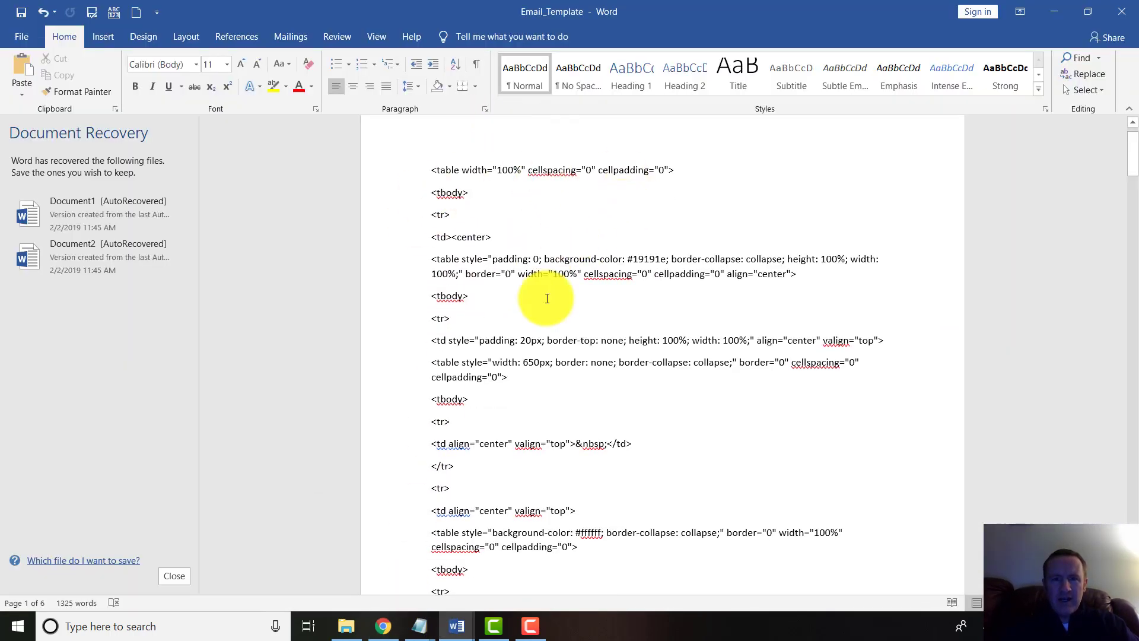
pyautogui.scroll(-5, 541, 297)
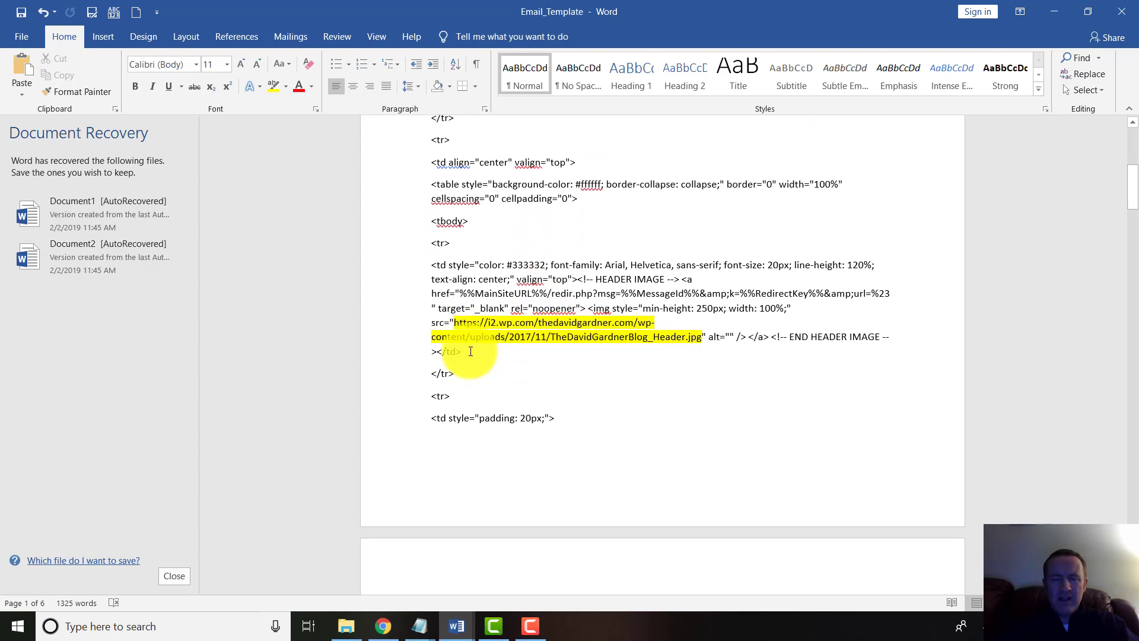
pyautogui.scroll(-1, 578, 363)
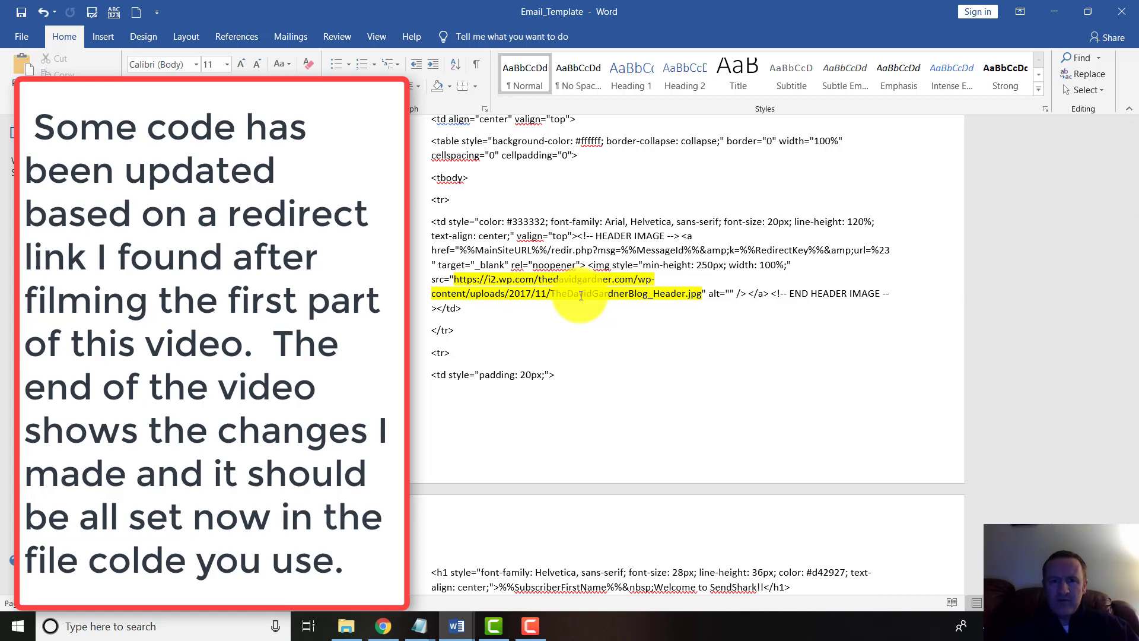
pyautogui.scroll(4, 581, 296)
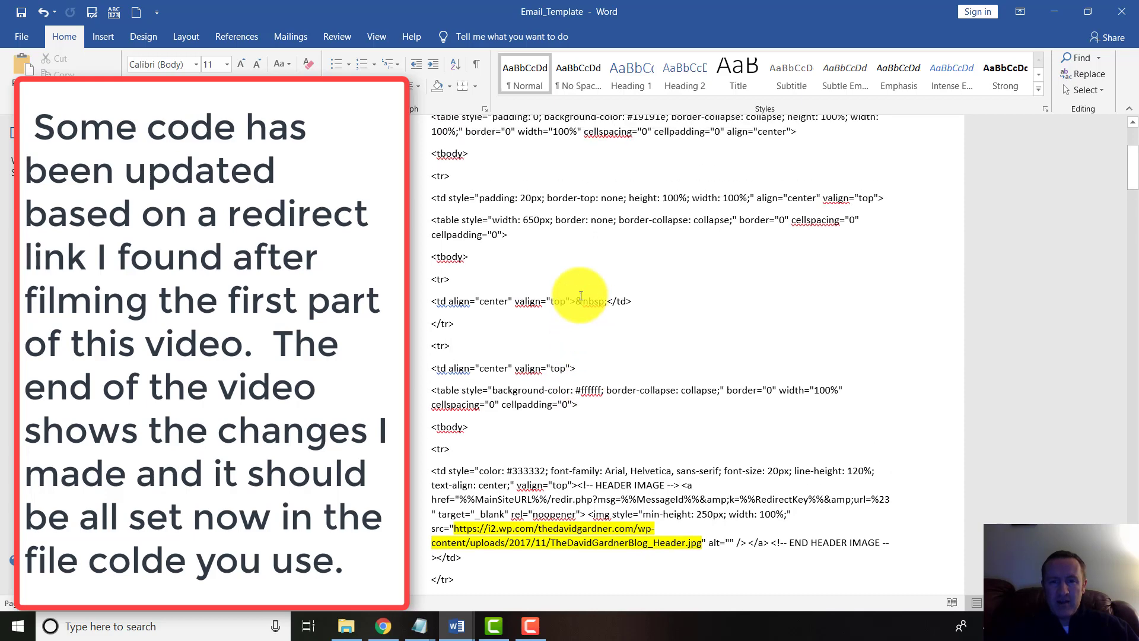
pyautogui.scroll(1, 581, 296)
pyautogui.scroll(-4, 580, 296)
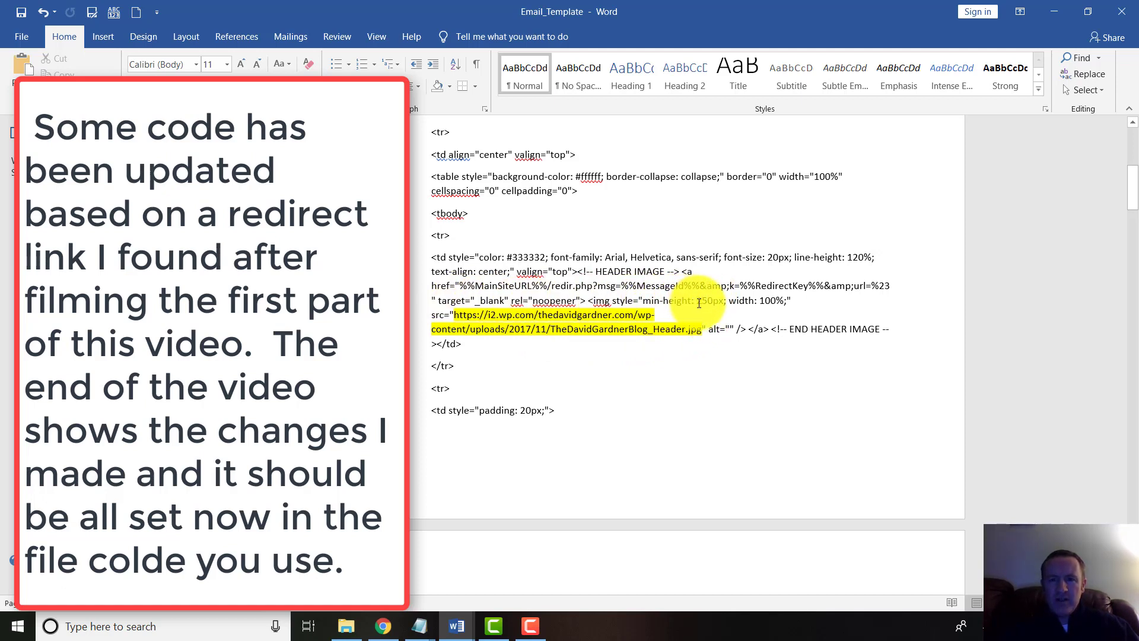
pyautogui.moveTo(697, 303); pyautogui.dragTo(709, 300)
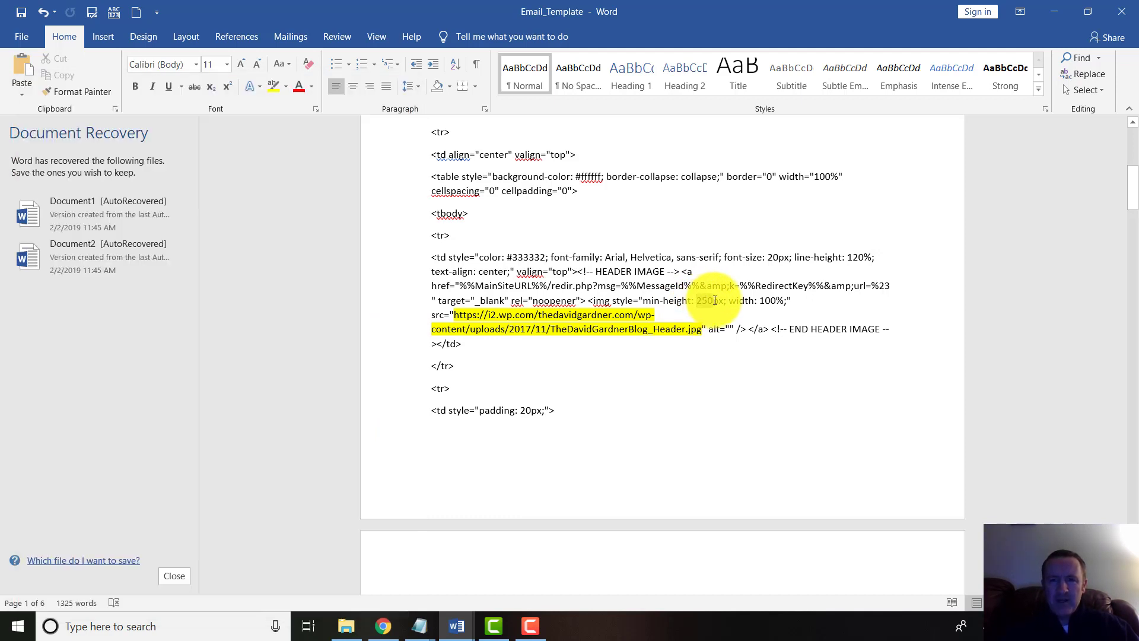
pyautogui.moveTo(715, 300); pyautogui.dragTo(715, 300)
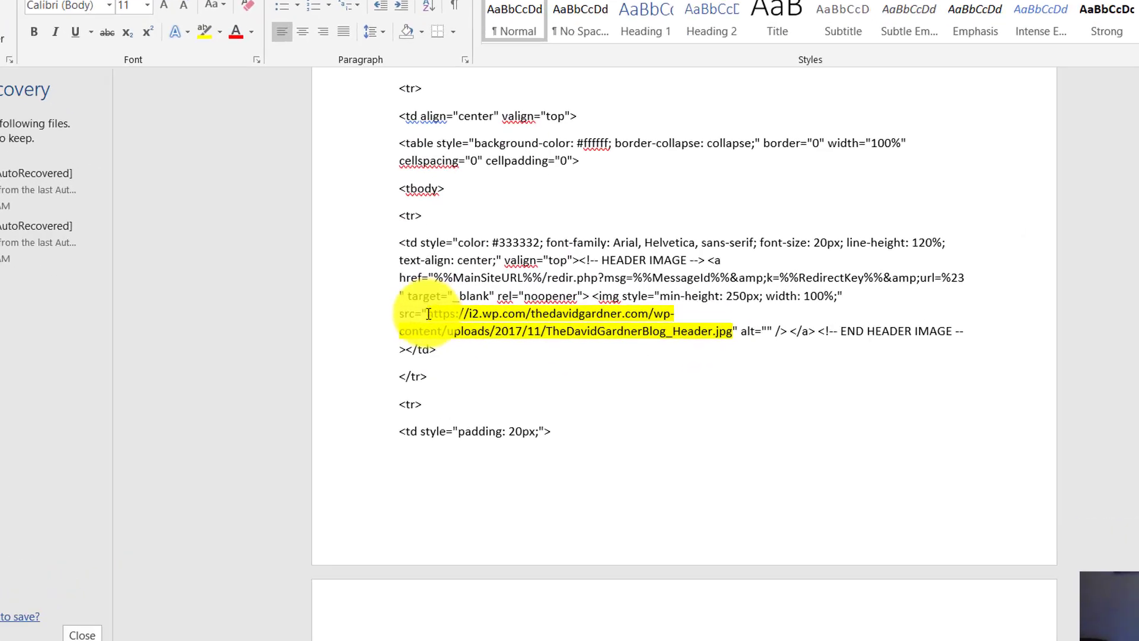
# Copy the highlighted header image URL from the template code and open it in a new browser tab
pyautogui.moveTo(454, 315); pyautogui.dragTo(752, 338)
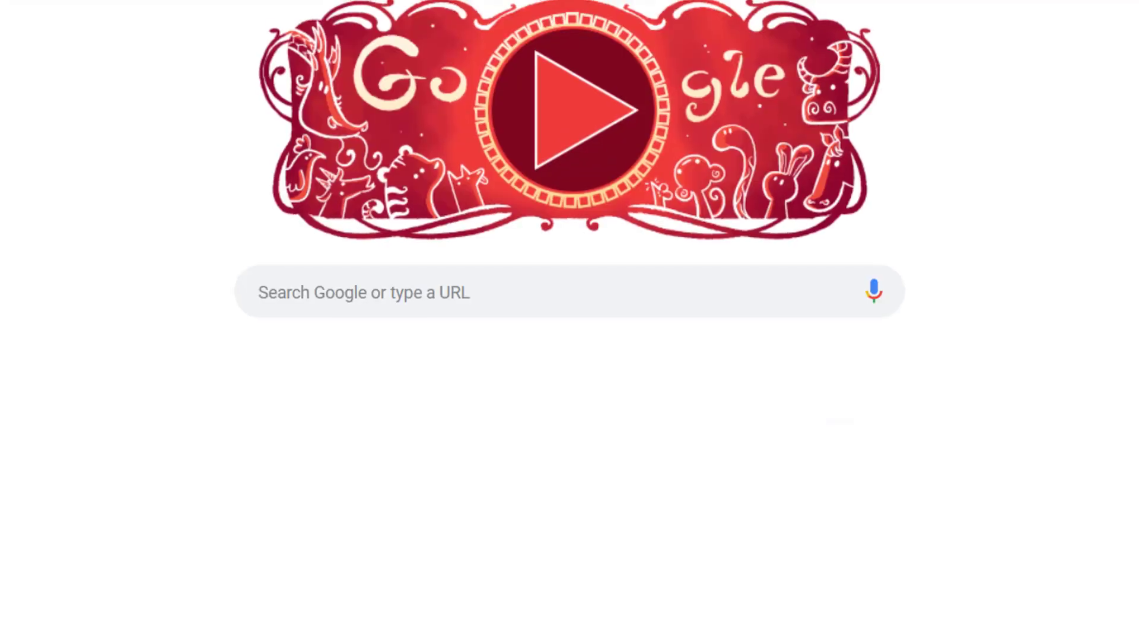
pyautogui.write('https://i2.wp.com/thedavidgardner.com/wp-content/uploads/2017/11/TheDavidGardnerBlog_Header.jpg')
pyautogui.press('Return')
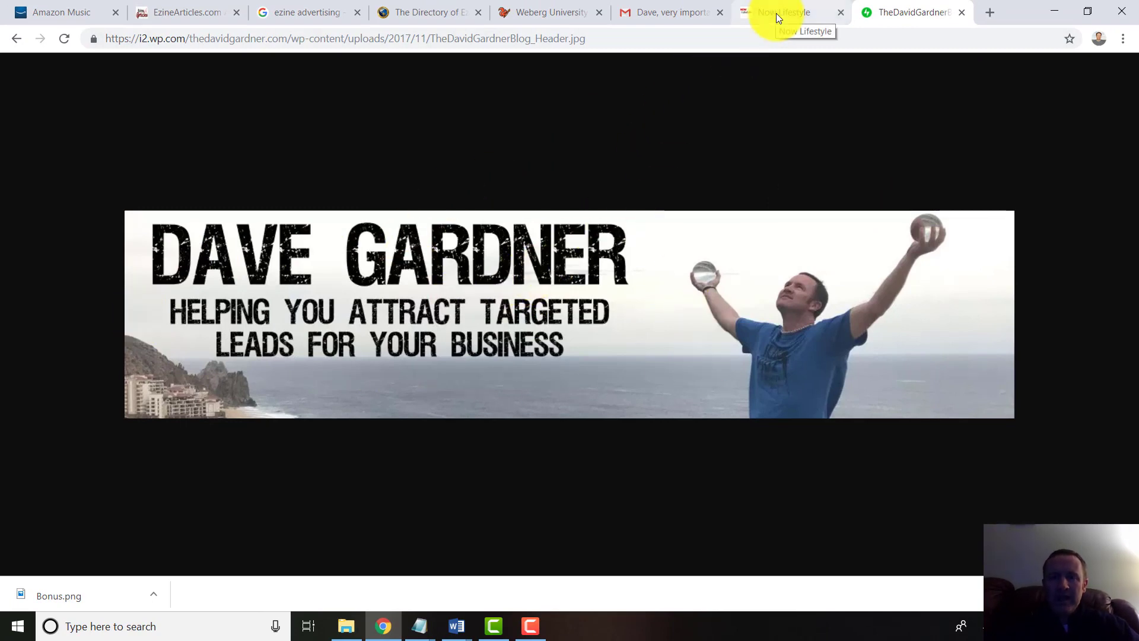
# Compare the Sendshark e-mail's header with the opened header image, and return to the Email_Template document in Word
pyautogui.click(657, 20)
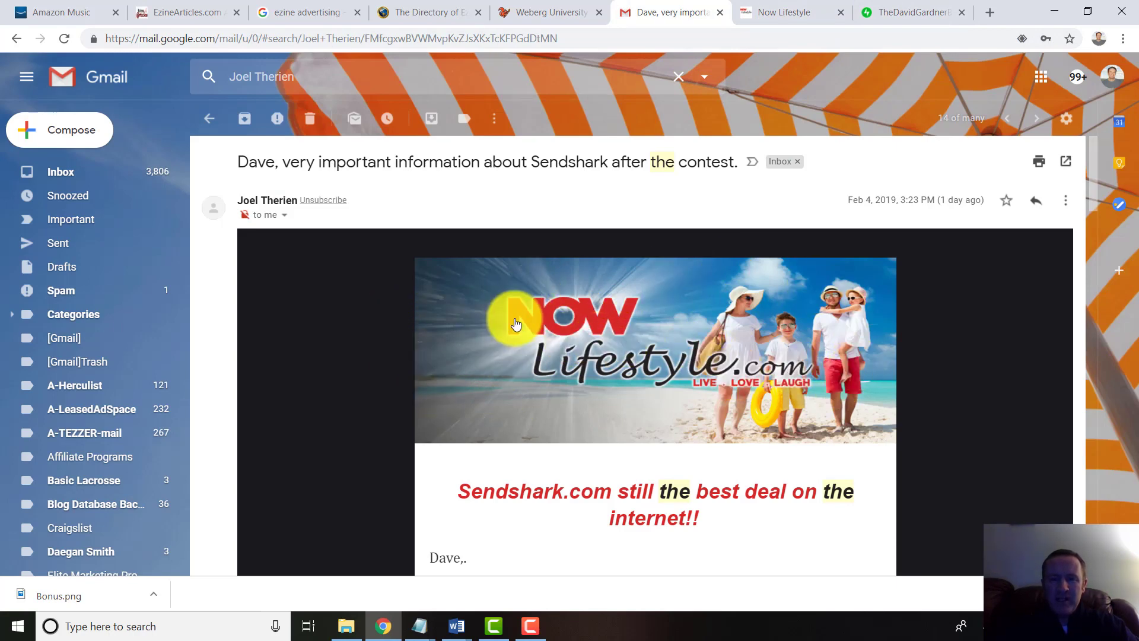
pyautogui.click(896, 12)
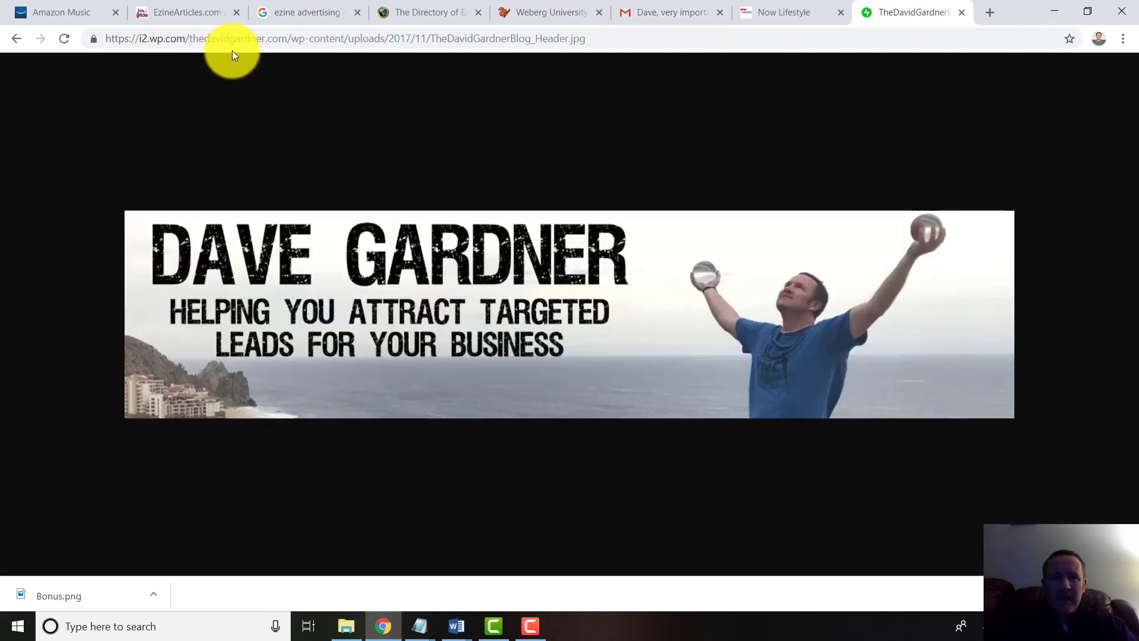
pyautogui.hotkey('alt', 'Tab')
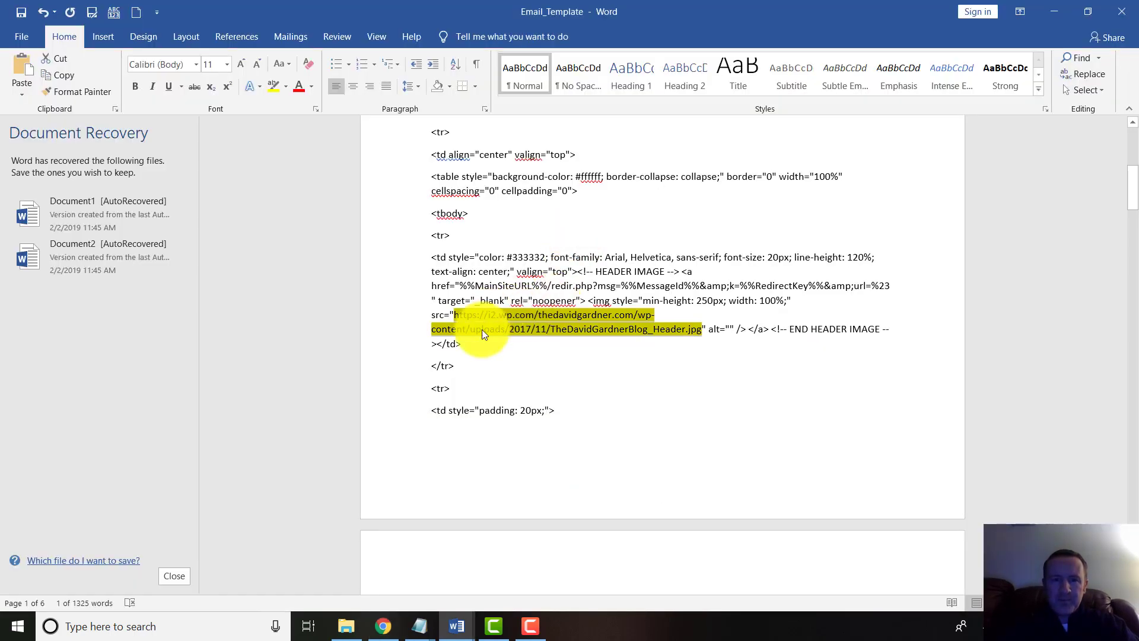
# Examine the template's welcome section, selecting the highlighted sender name together with the greeting text that follows it
pyautogui.scroll(-5, 509, 382)
pyautogui.scroll(-3, 508, 376)
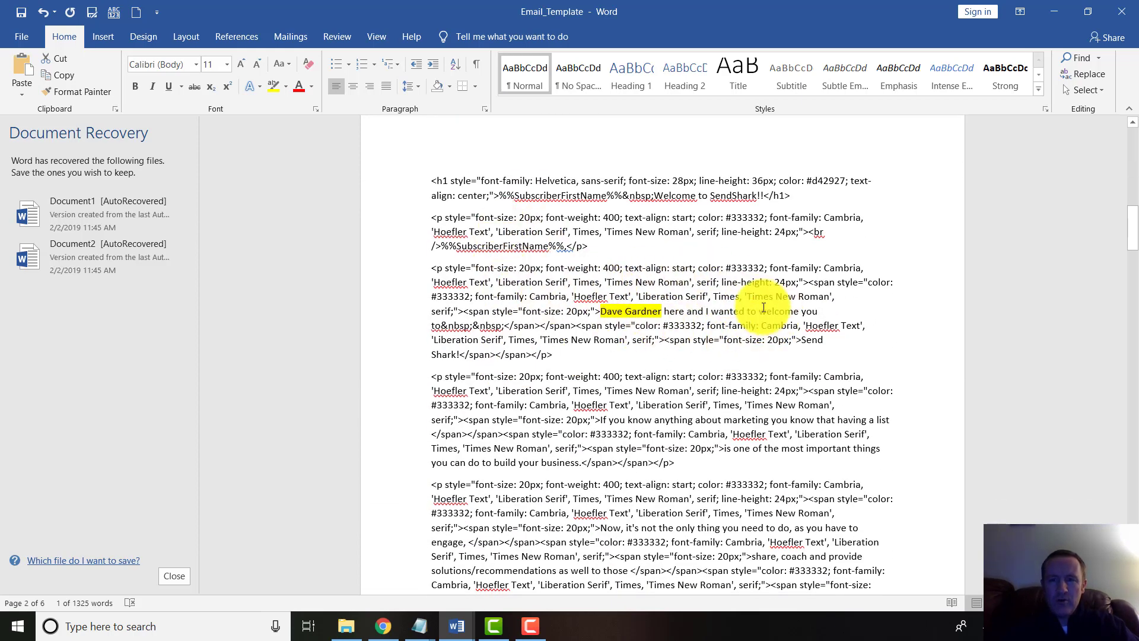
pyautogui.moveTo(663, 311); pyautogui.dragTo(595, 352)
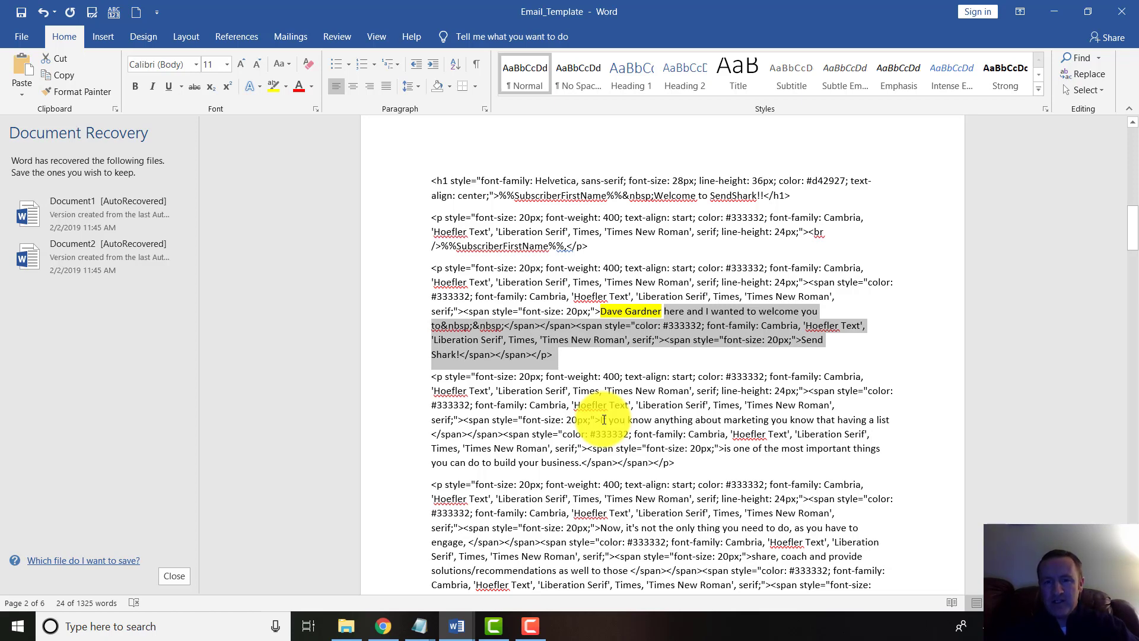
pyautogui.click(630, 313)
# Read through the remaining message paragraphs of the template down to the highlighted Facebook and Instagram profile names
pyautogui.scroll(-5, 620, 385)
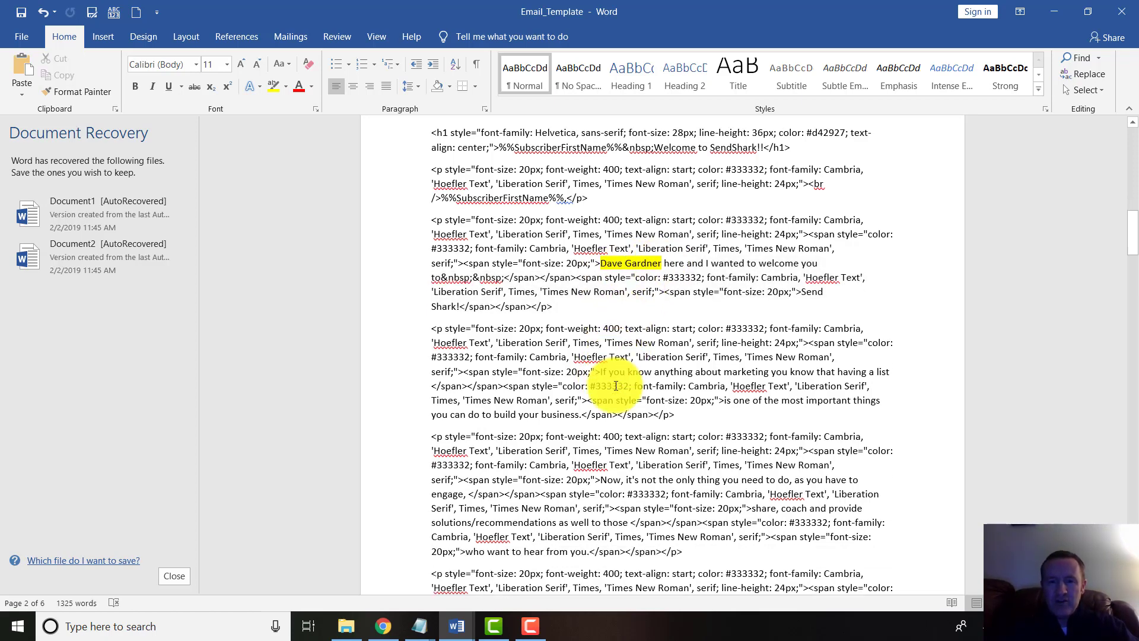
pyautogui.scroll(-8, 616, 385)
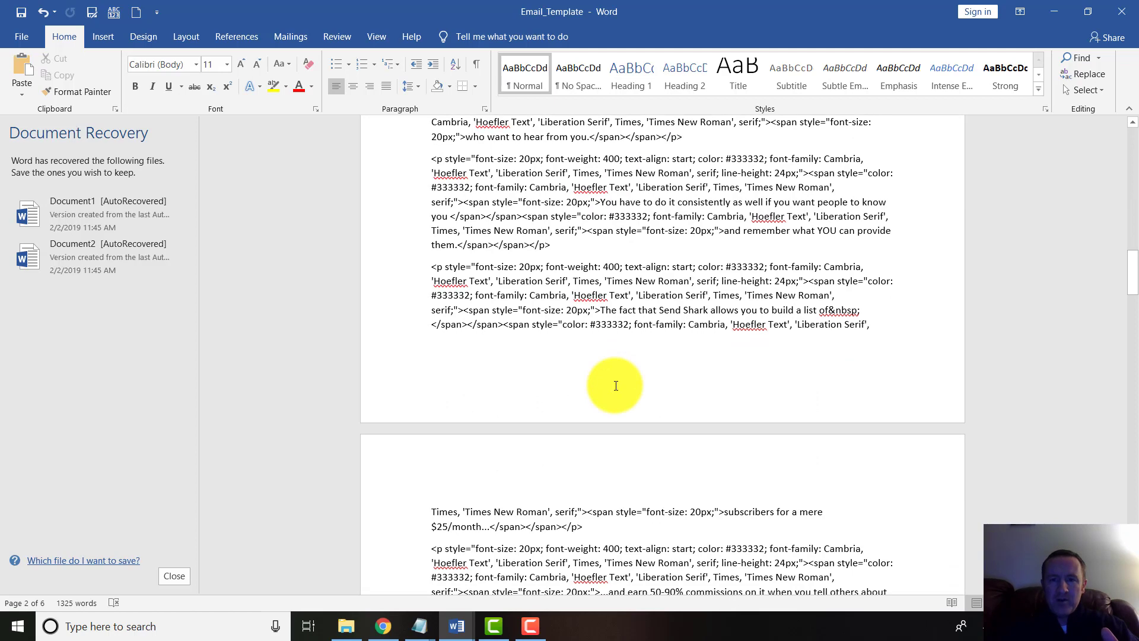
pyautogui.scroll(-1, 616, 385)
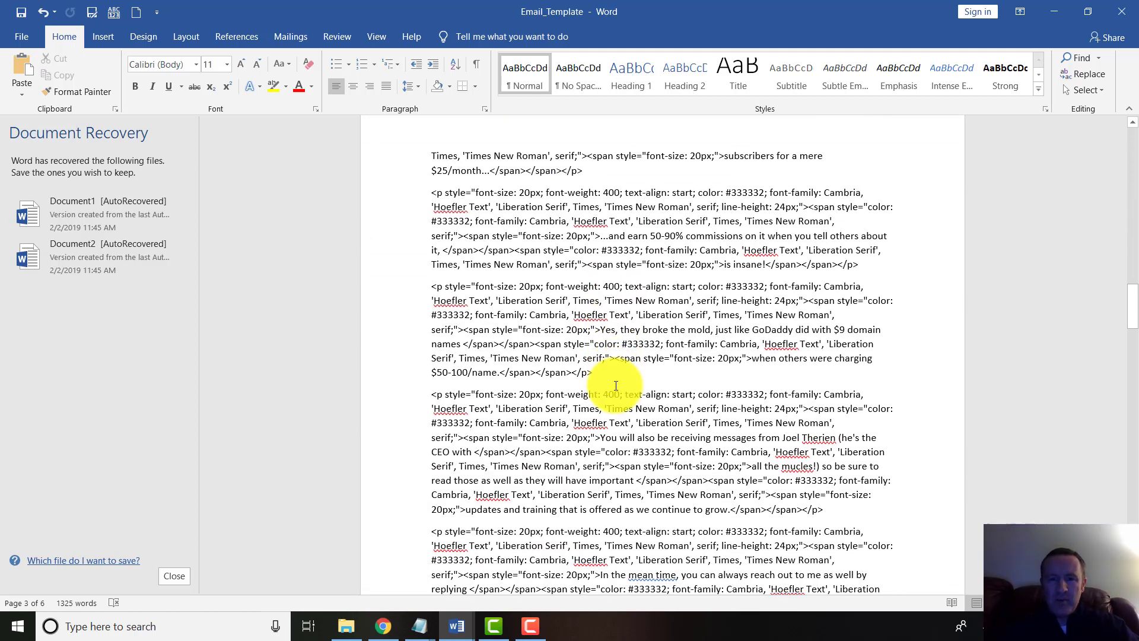
pyautogui.scroll(-9, 616, 386)
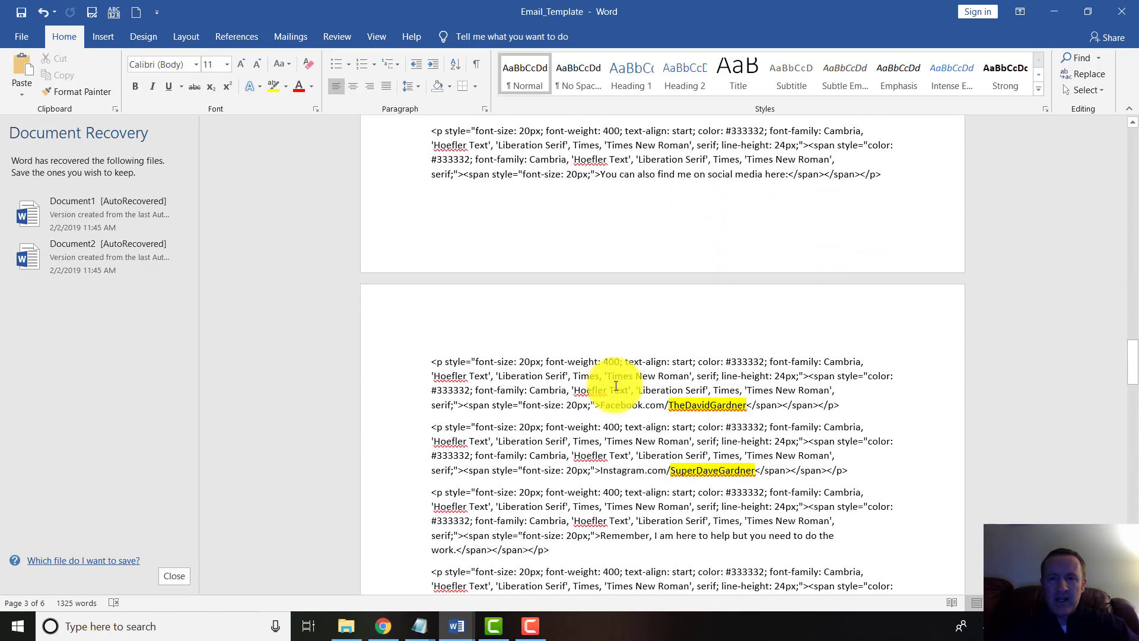
pyautogui.scroll(-3, 615, 385)
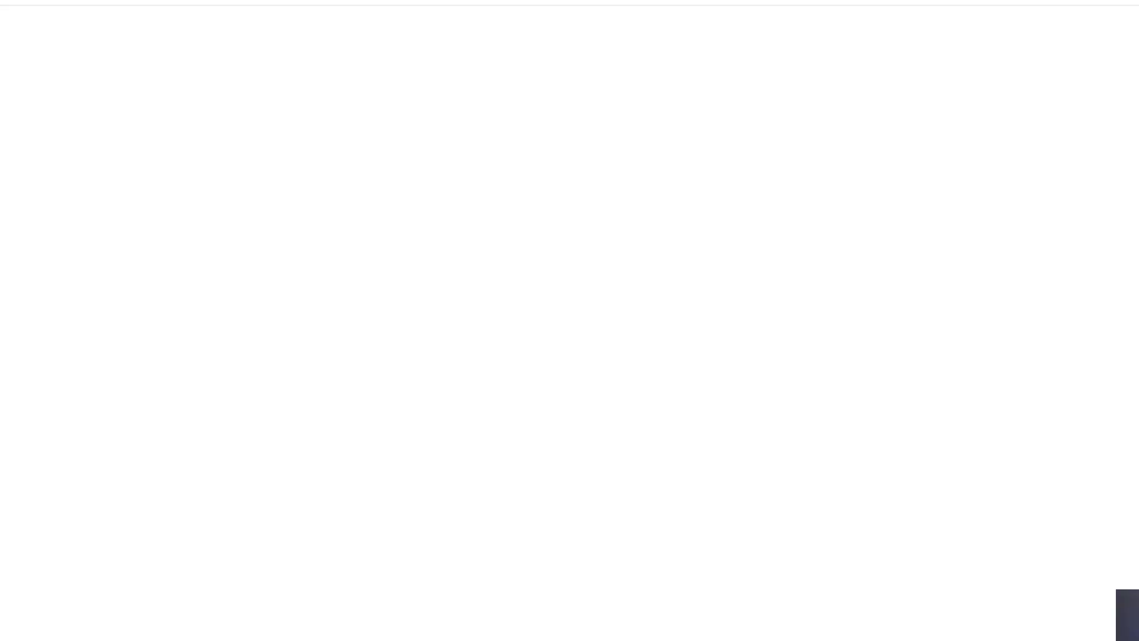
# Open facebook.com and log in to the first recently used account with its account password
pyautogui.write('facebook.com')
pyautogui.press('Return')
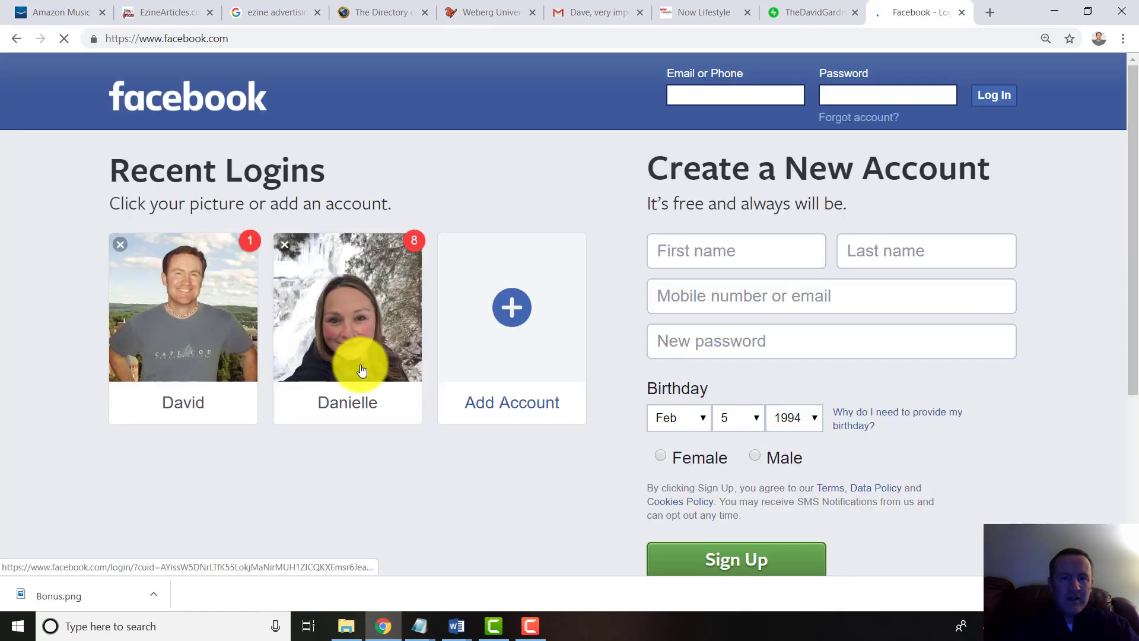
pyautogui.click(242, 351)
pyautogui.click(483, 330)
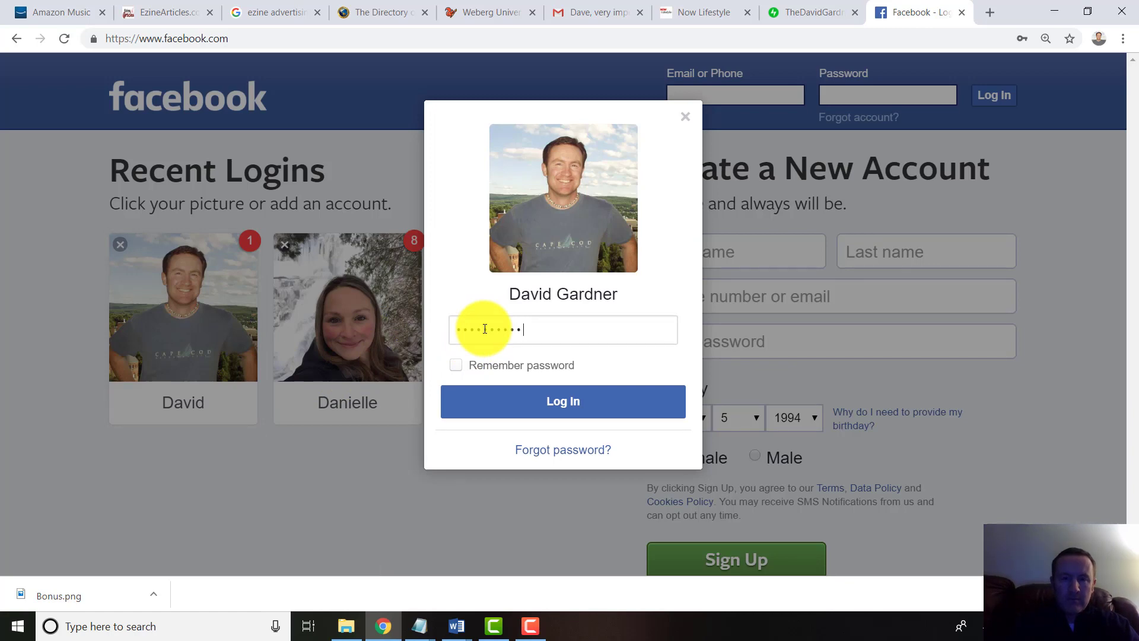
pyautogui.press('Return')
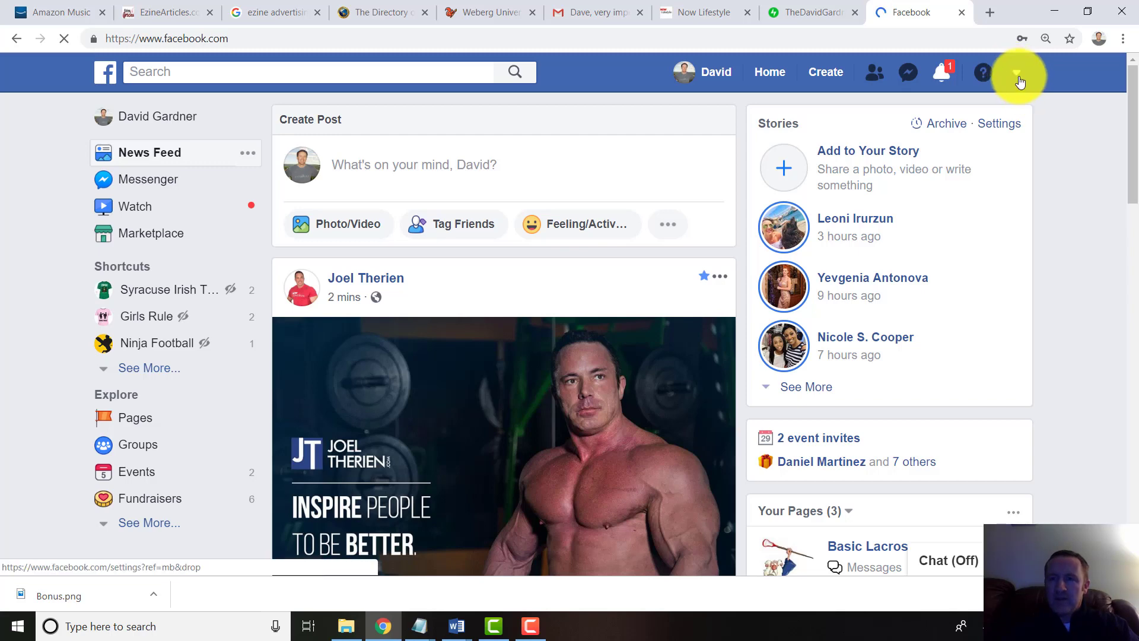
# Open the Nowlifestyle Syracuse page and the owner's personal-name page in turn to check the page name in each web address
pyautogui.click(1017, 77)
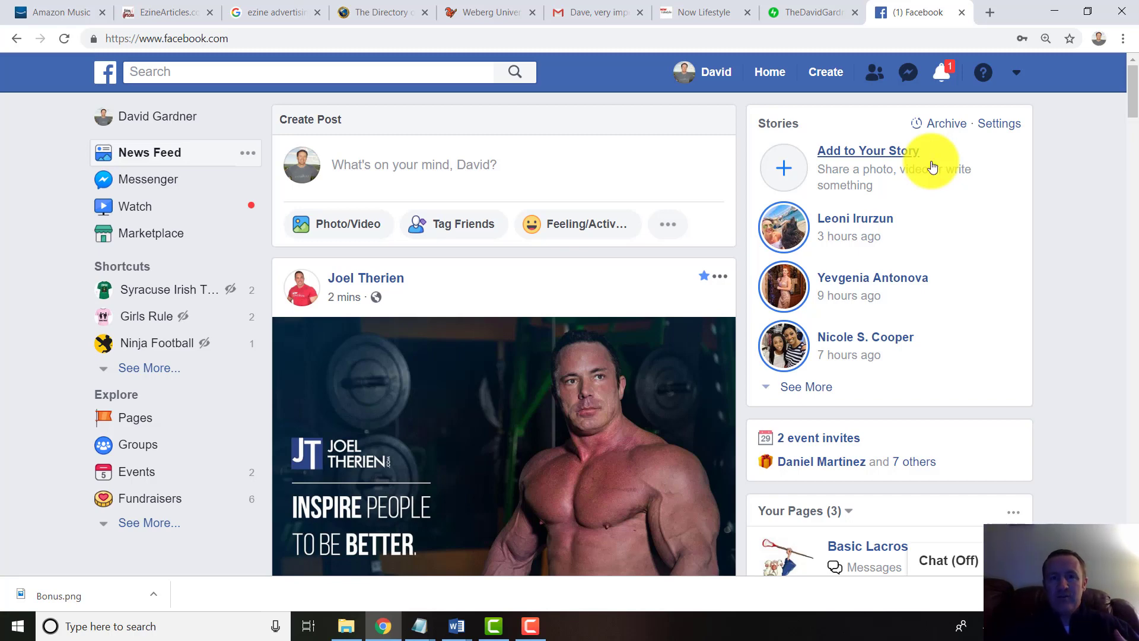
pyautogui.click(1016, 72)
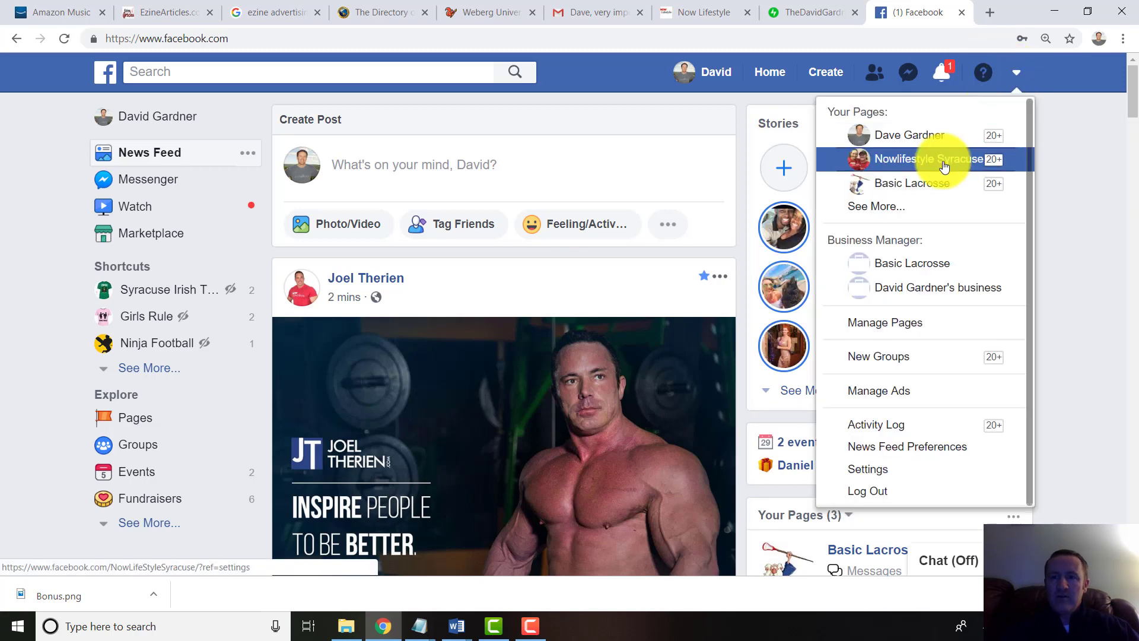
pyautogui.click(940, 160)
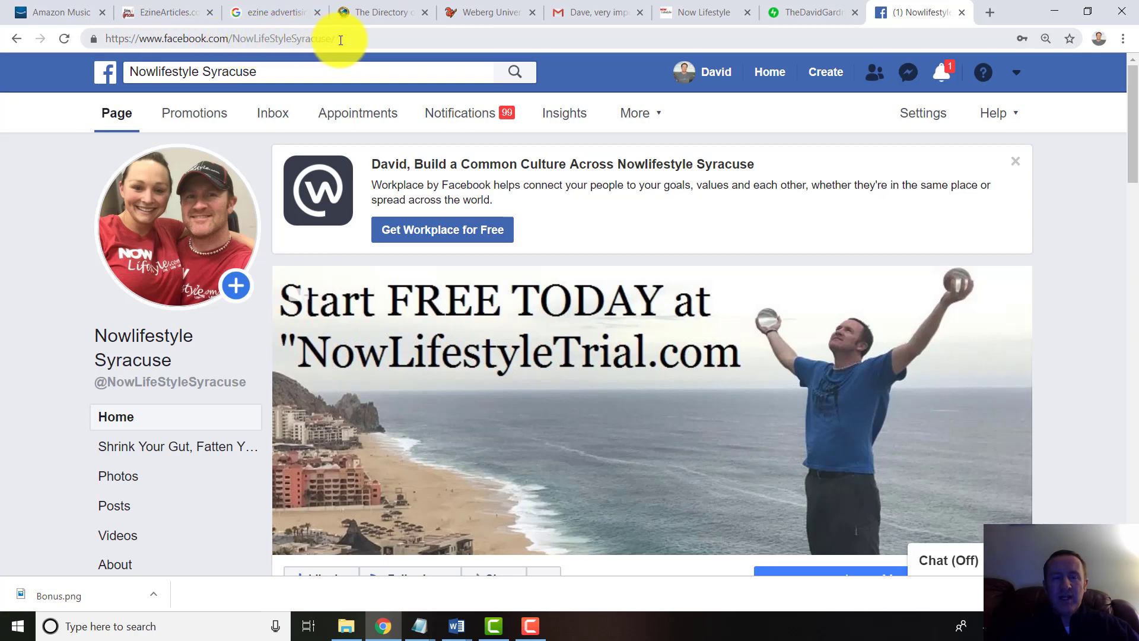
pyautogui.click(1016, 72)
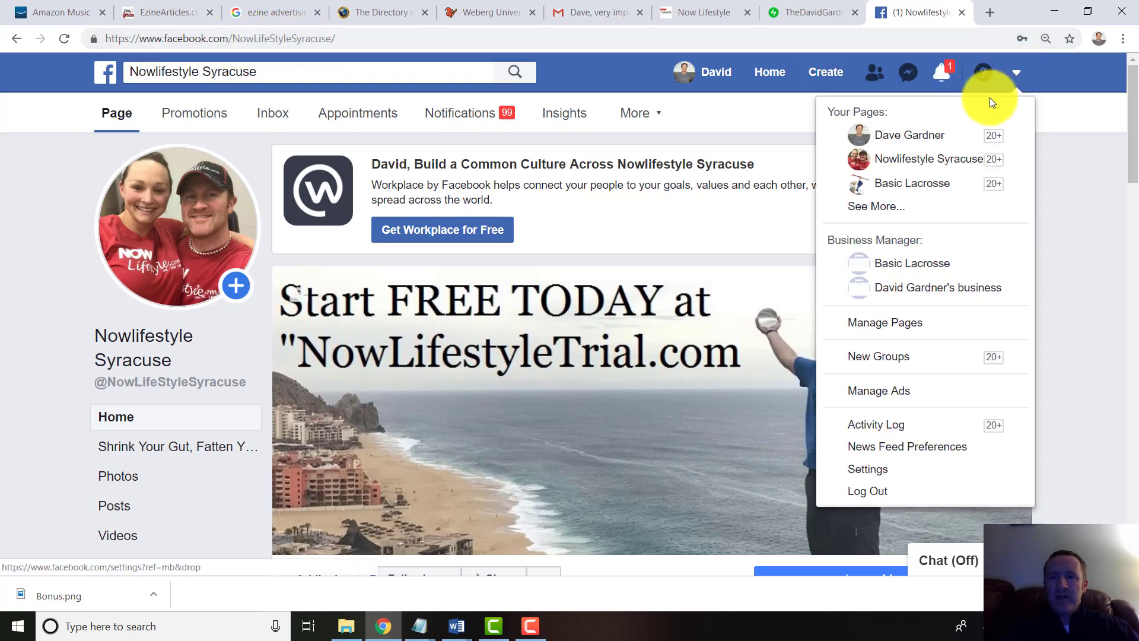
pyautogui.click(918, 136)
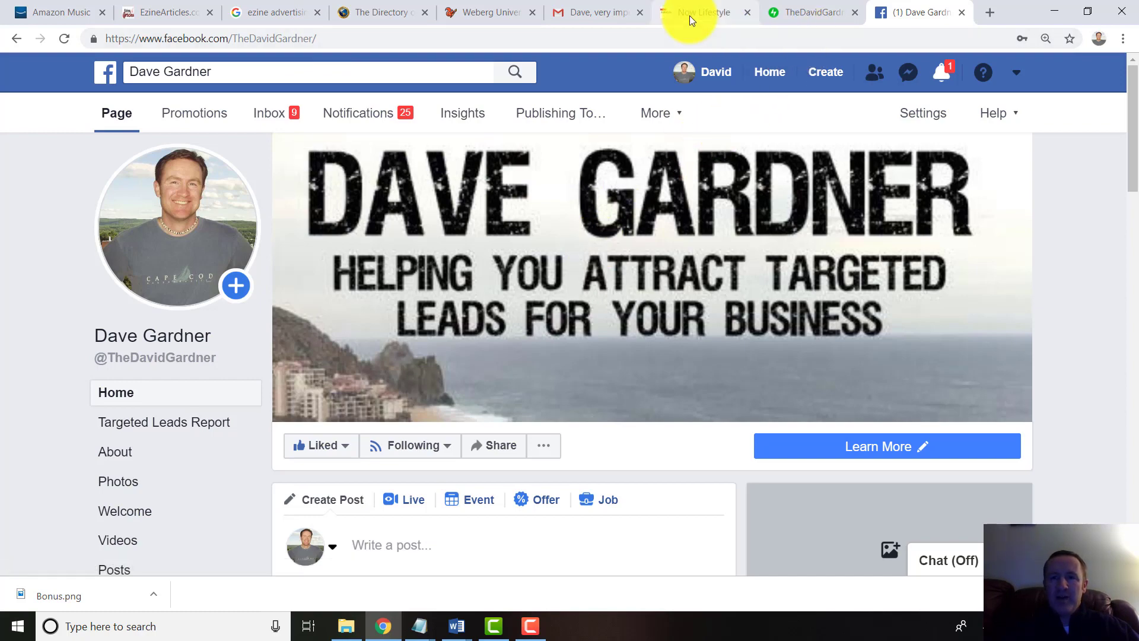
# Return to the Email_Template document in Word and examine the highlighted Facebook and Instagram names and the profile picture URL
pyautogui.click(589, 14)
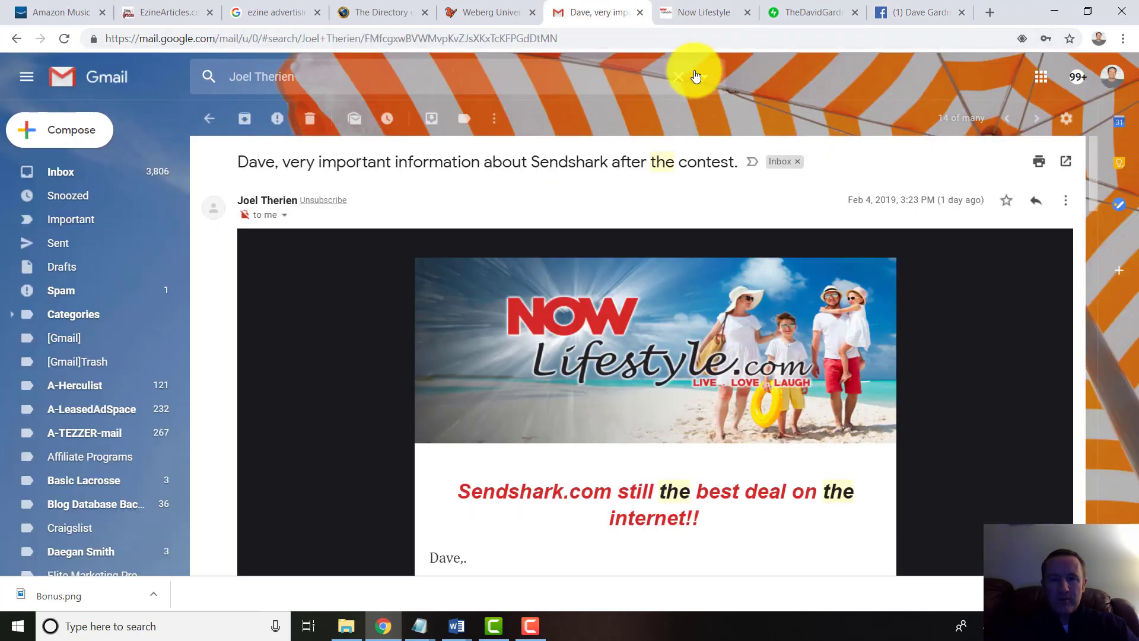
pyautogui.hotkey('alt', 'Tab')
pyautogui.scroll(-1, 628, 452)
pyautogui.scroll(-2, 629, 452)
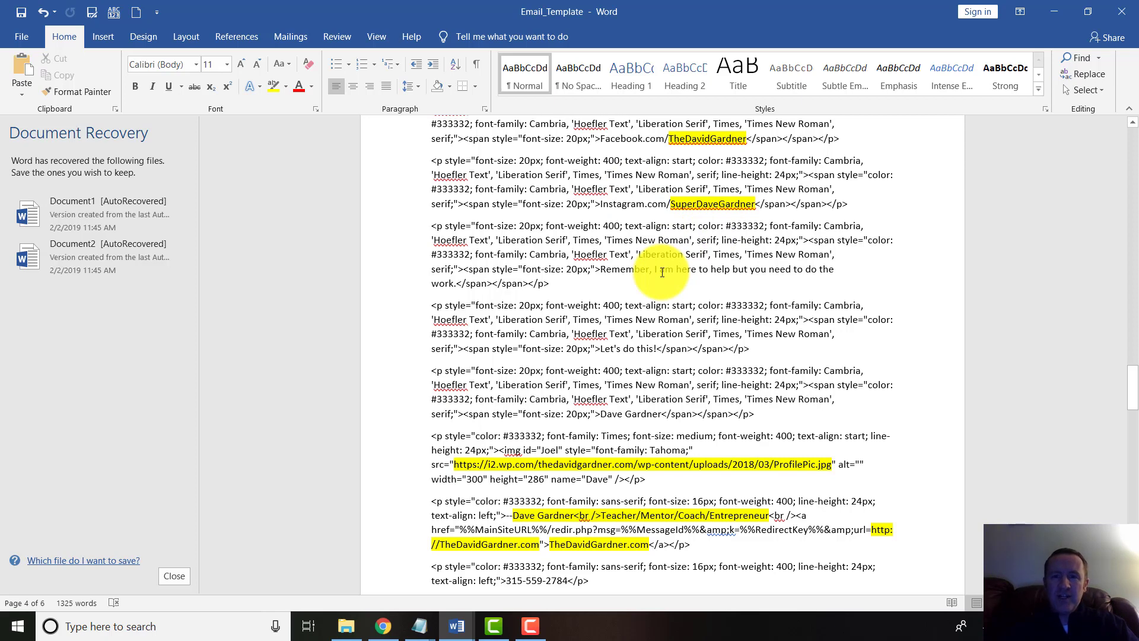
pyautogui.scroll(2, 662, 273)
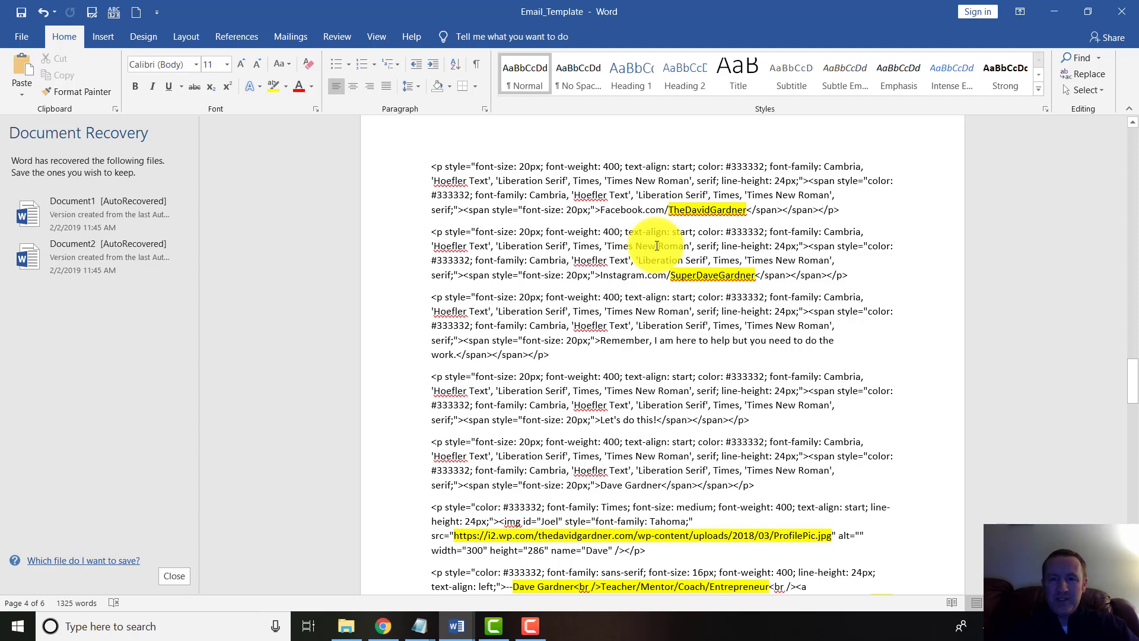
pyautogui.scroll(-1, 656, 246)
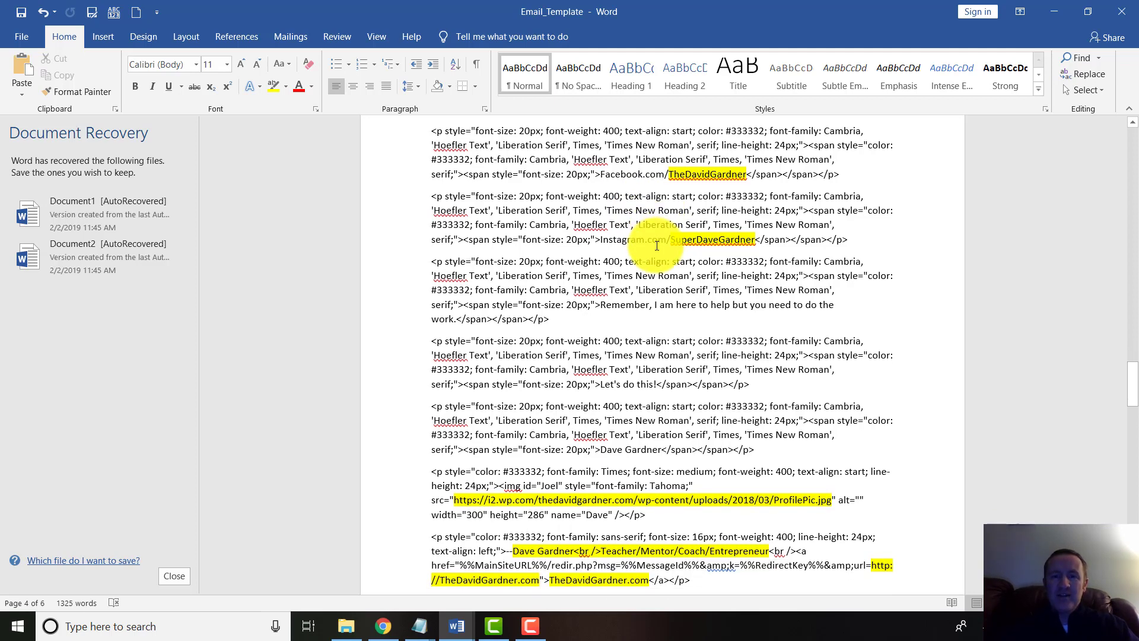
pyautogui.scroll(-3, 656, 245)
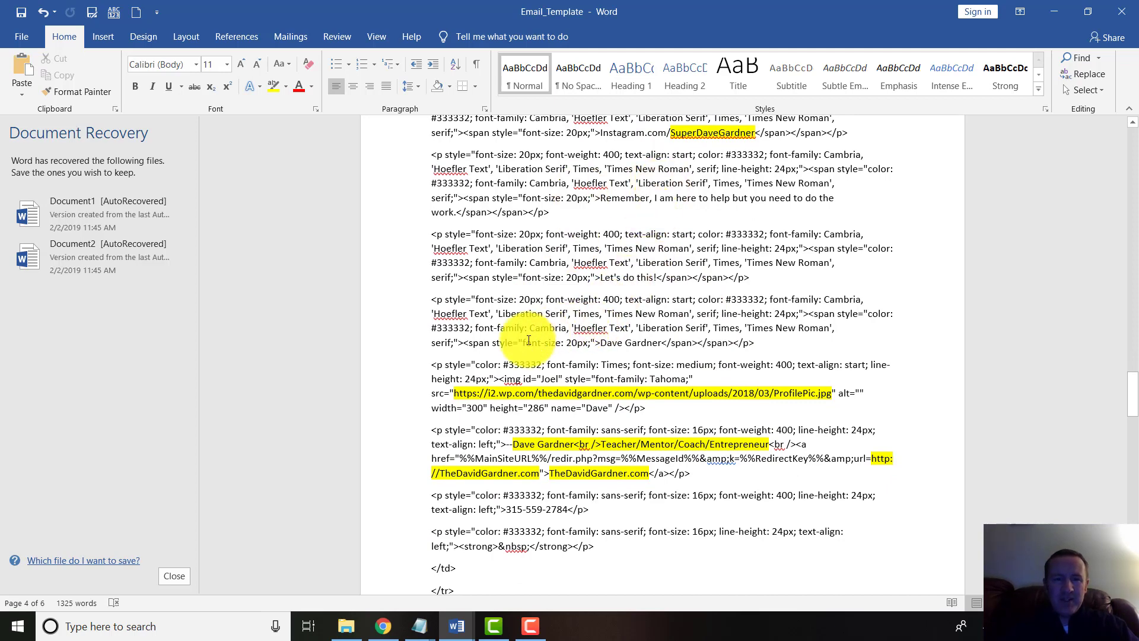
pyautogui.scroll(-2, 445, 297)
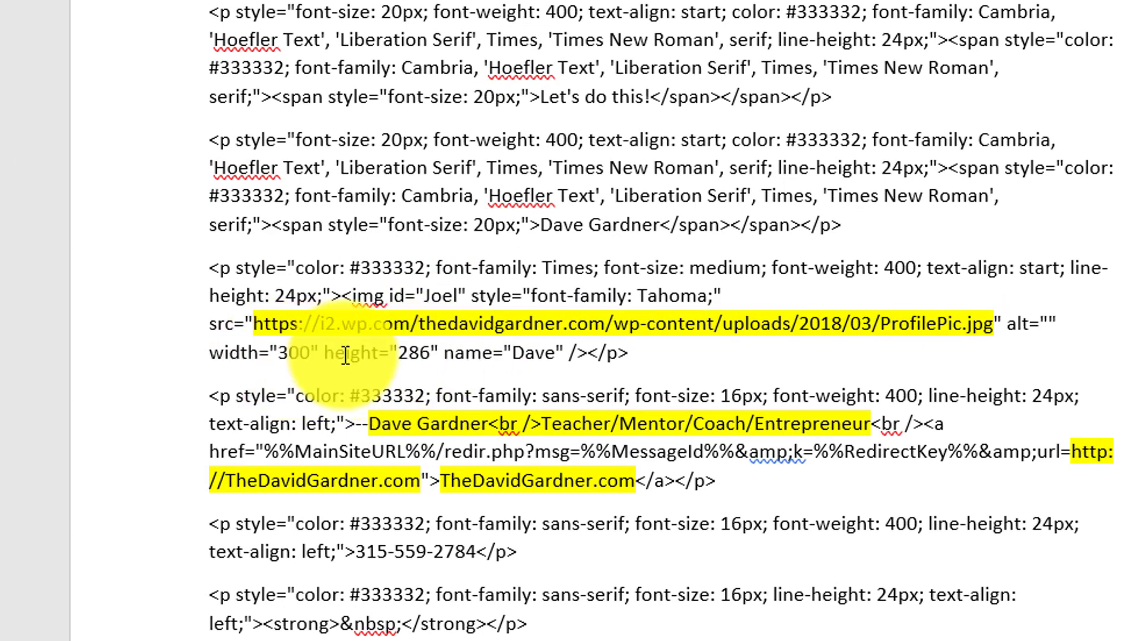
# Examine the signature block, the Facebook, Instagram and Twitter button links, and the footer contact details through to the template's end
pyautogui.scroll(-4, 433, 351)
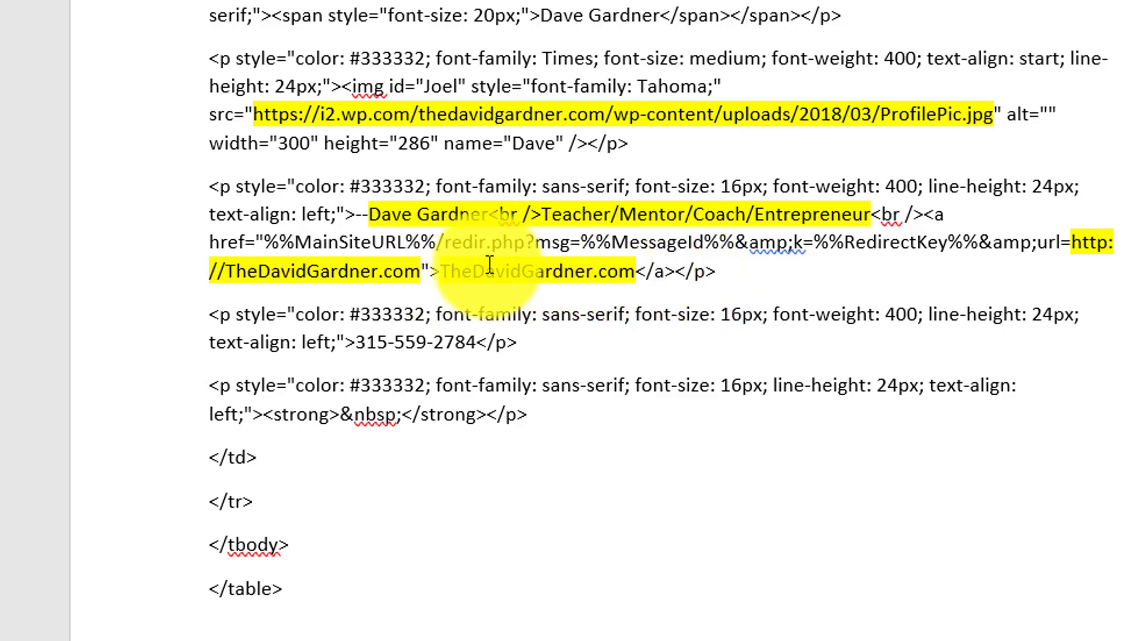
pyautogui.scroll(-3, 586, 268)
pyautogui.scroll(-12, 586, 268)
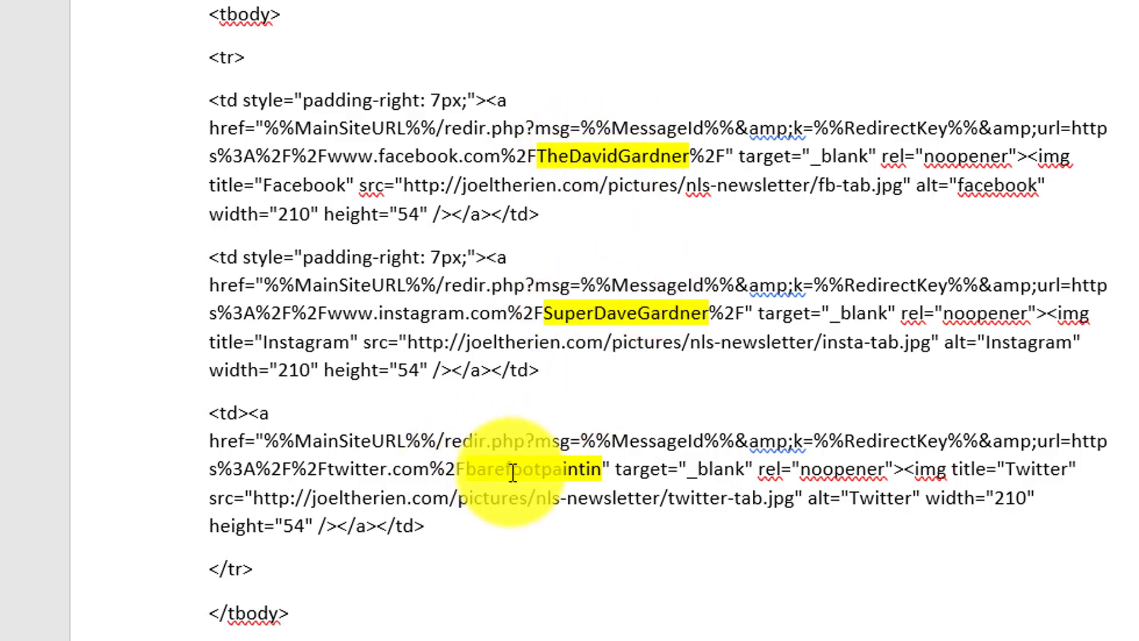
pyautogui.scroll(-5, 510, 475)
pyautogui.scroll(-4, 512, 473)
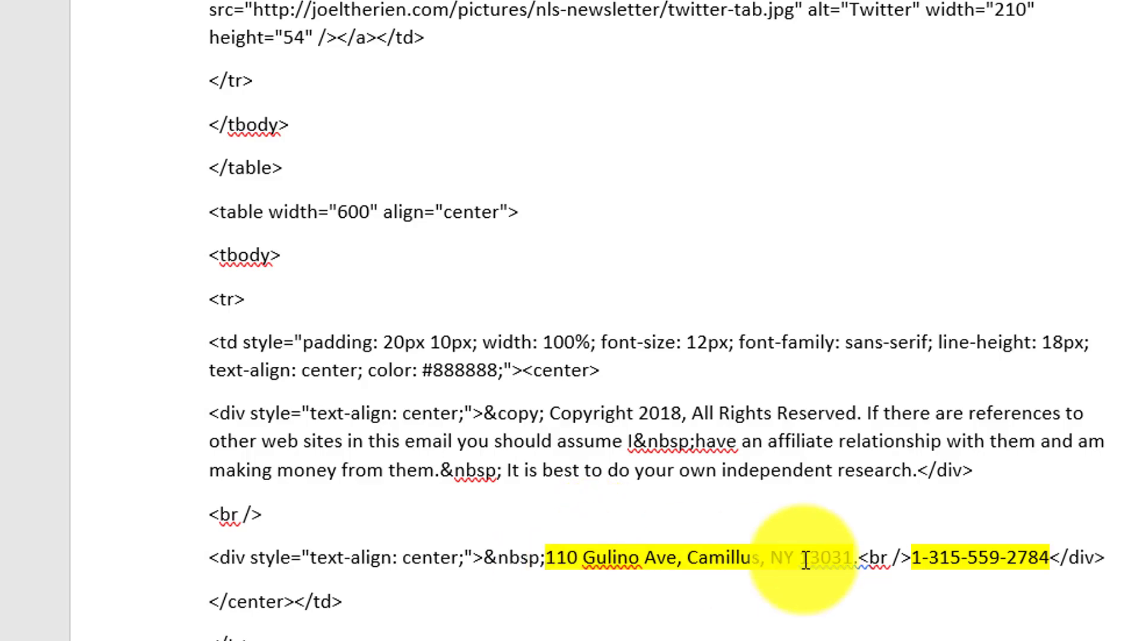
pyautogui.scroll(-12, 541, 516)
pyautogui.scroll(-20, 545, 515)
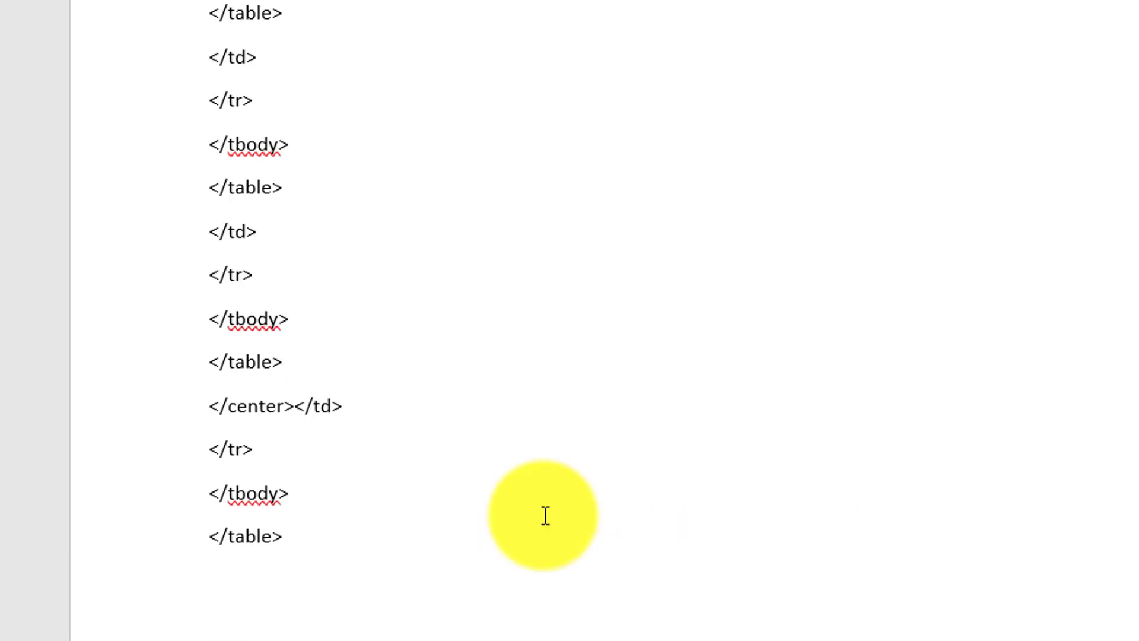
# Select the entire template code, from the first opening table tag to the last closing table tag, and copy it
pyautogui.scroll(15, 533, 453)
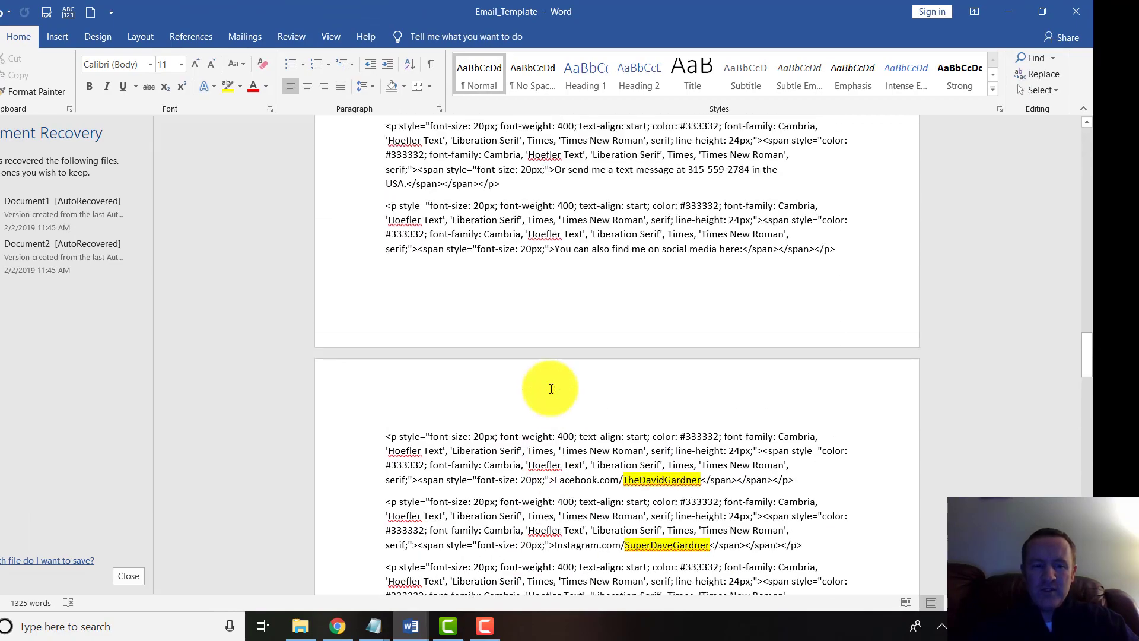
pyautogui.scroll(20, 551, 388)
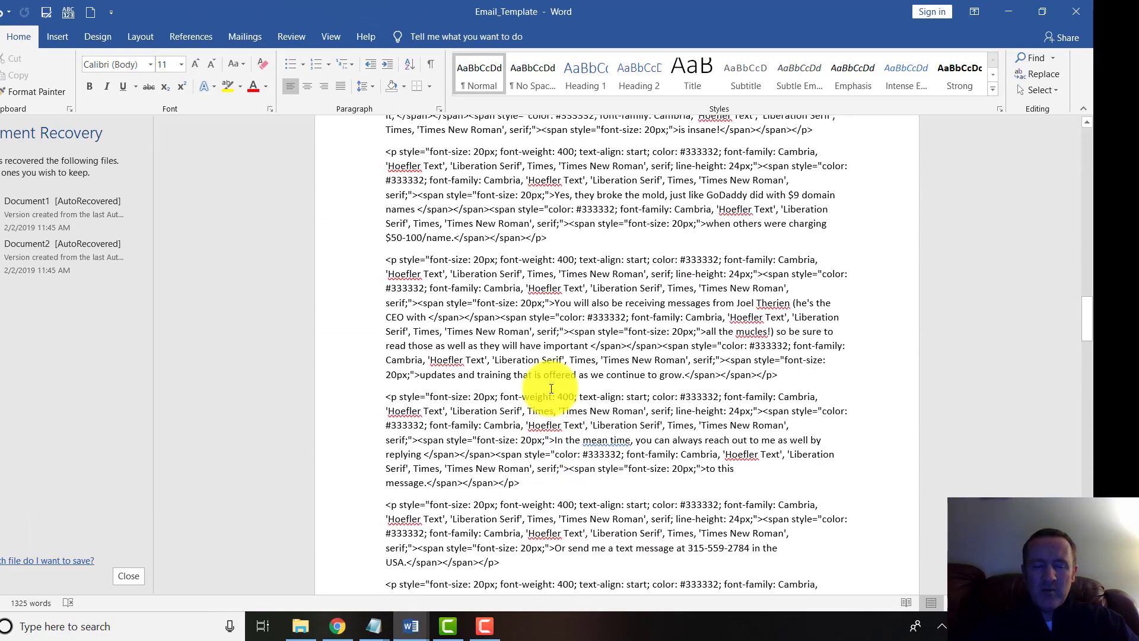
pyautogui.scroll(15, 551, 389)
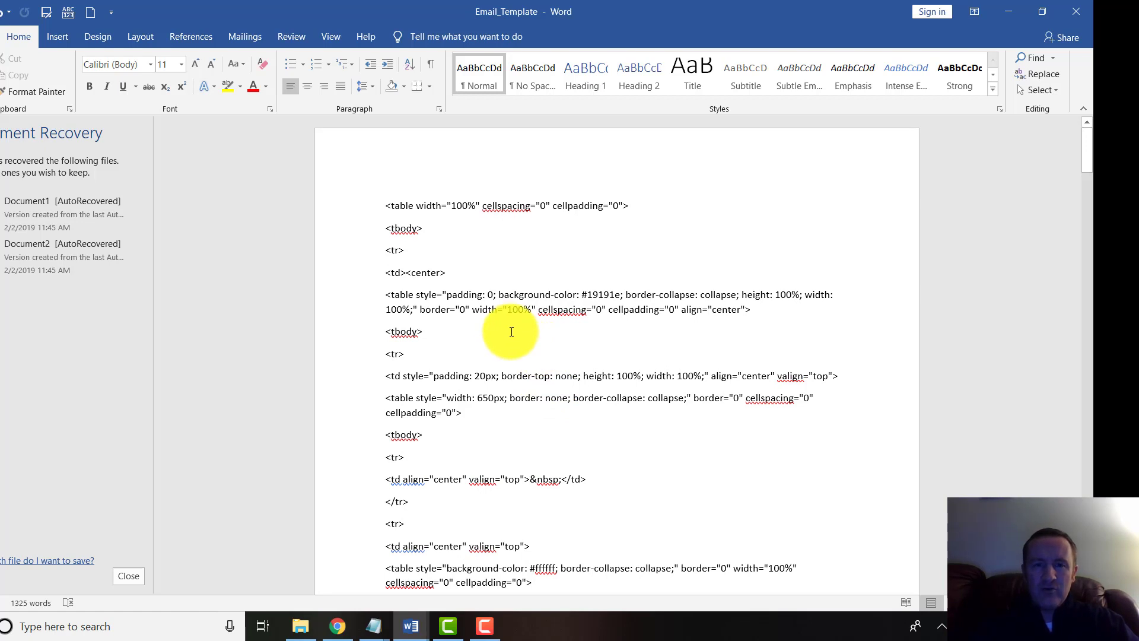
pyautogui.hotkey('ctrl', 'a')
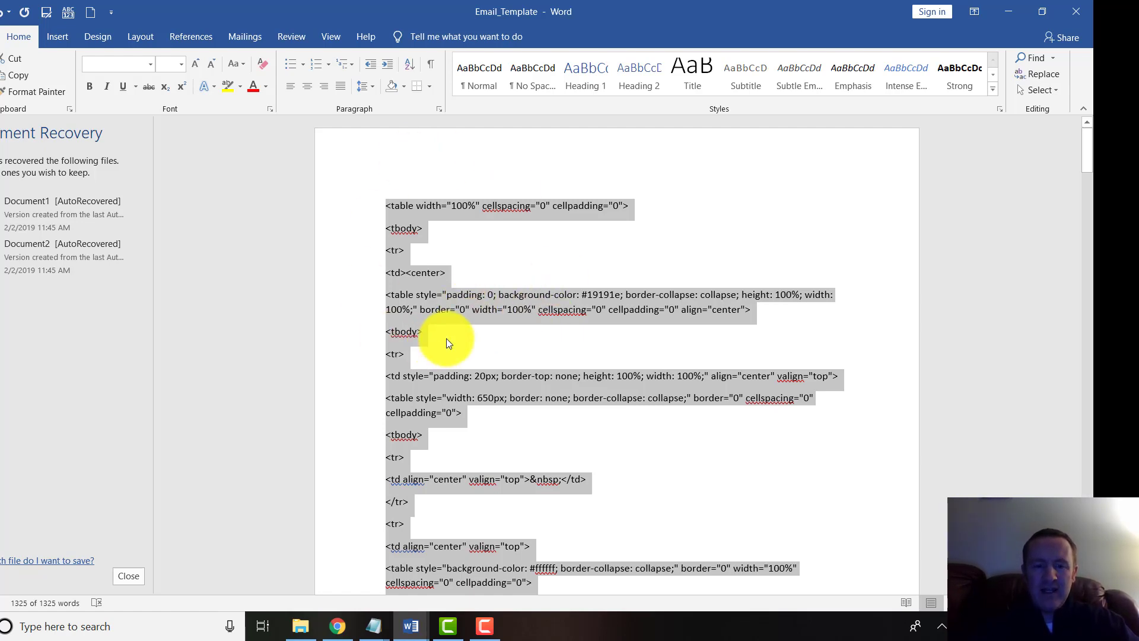
pyautogui.click(507, 252)
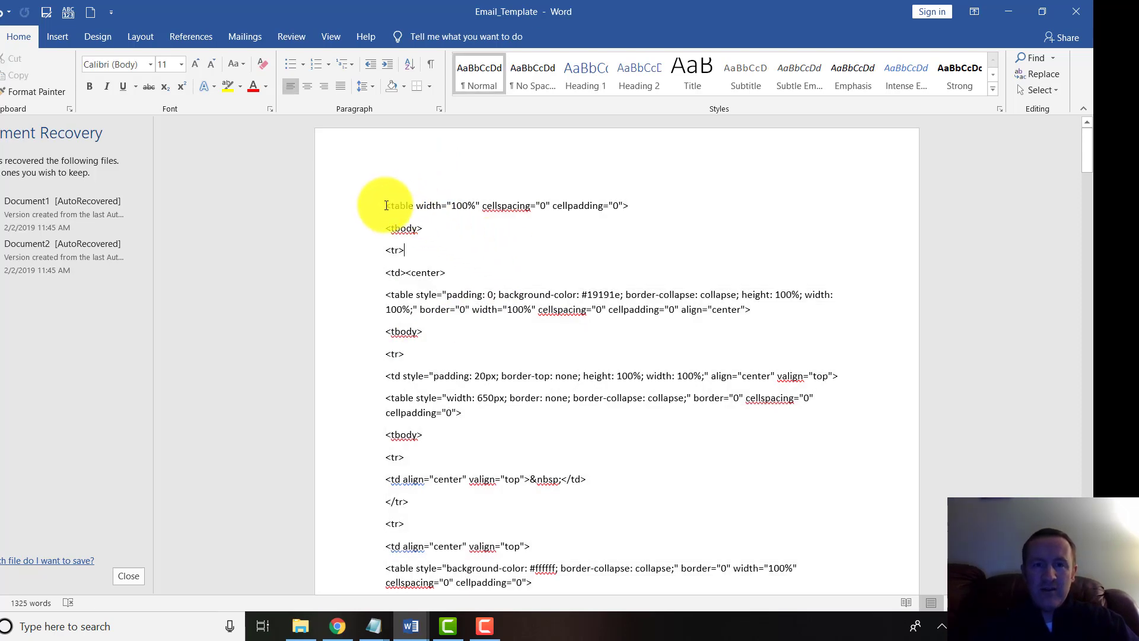
pyautogui.moveTo(386, 205); pyautogui.dragTo(748, 621)
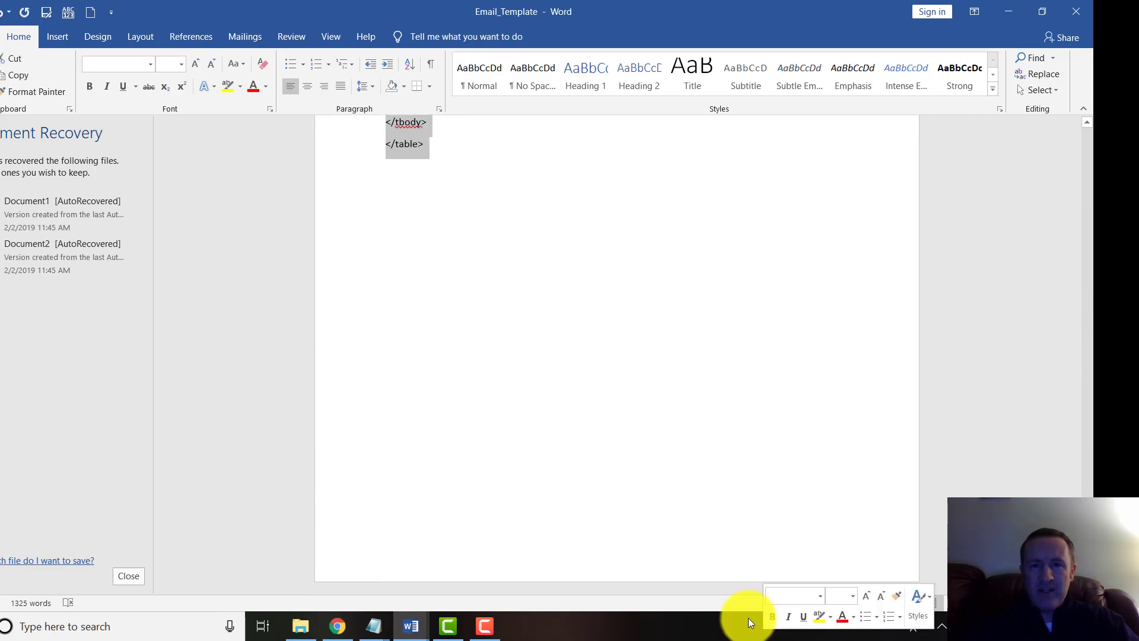
pyautogui.scroll(8, 415, 279)
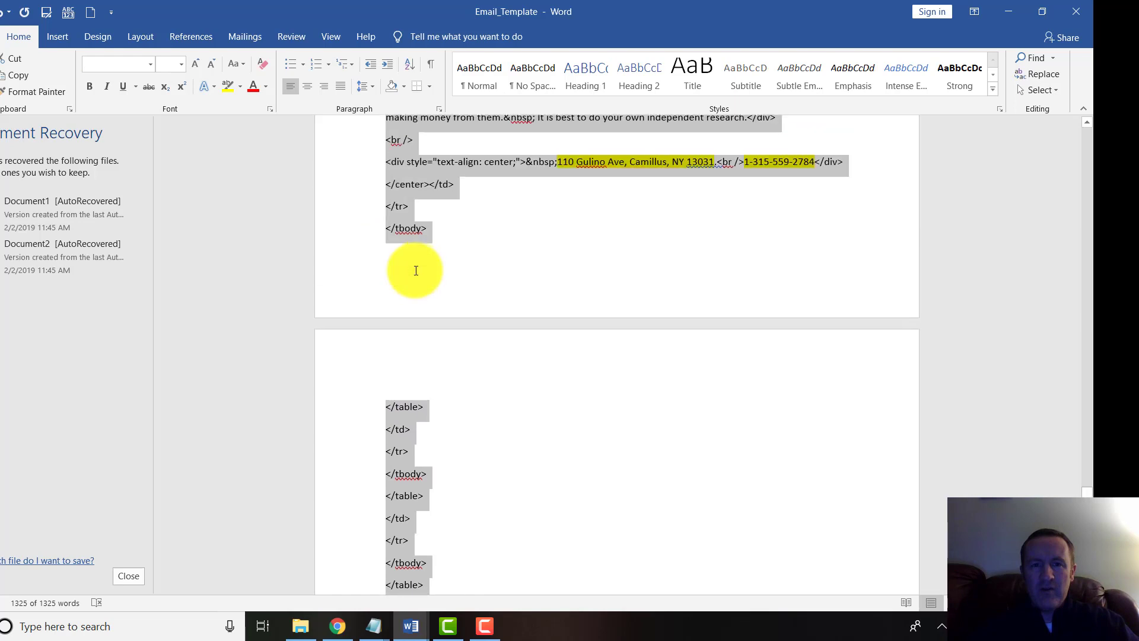
pyautogui.scroll(2, 415, 270)
pyautogui.rightClick(428, 219)
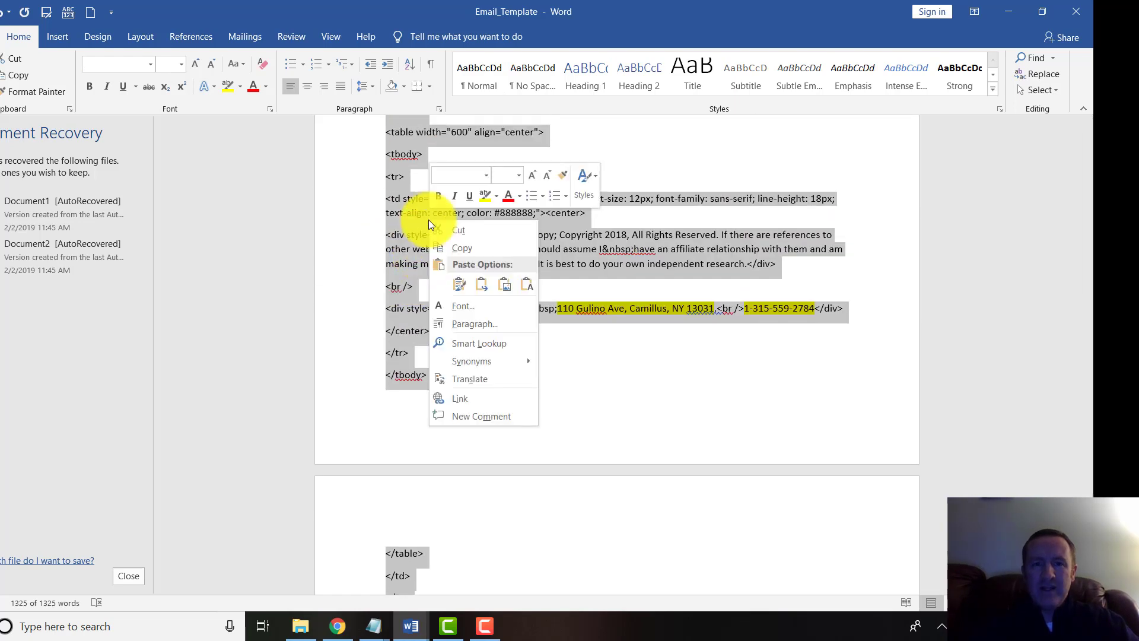
pyautogui.click(460, 248)
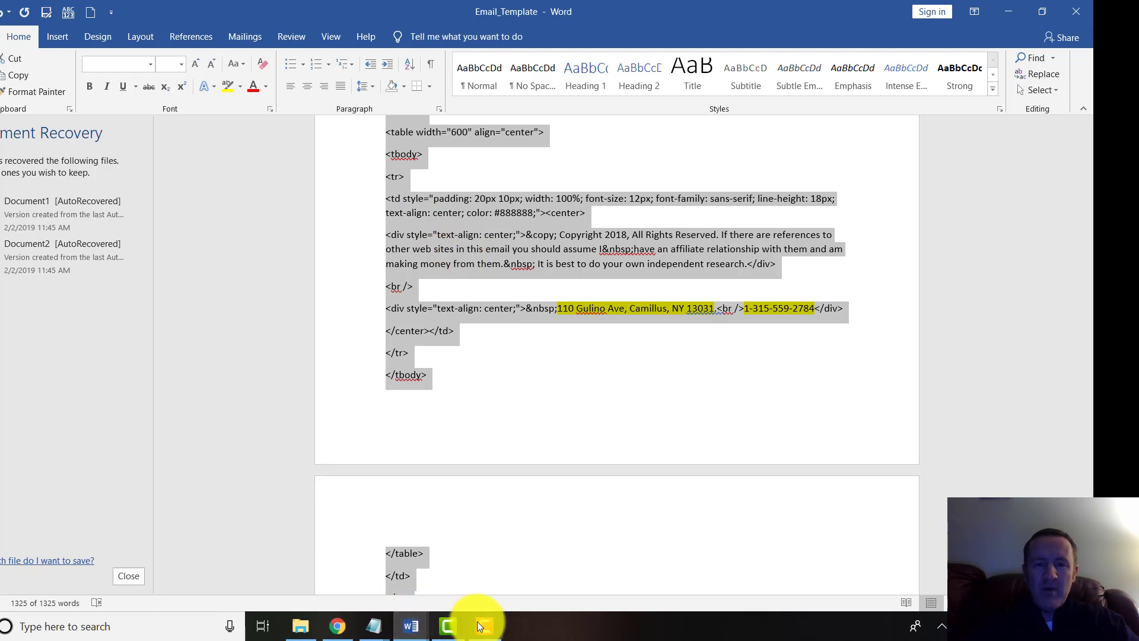
# Switch to the Now Lifestyle autoresponder in Chrome and open its list of follow-up messages
pyautogui.click(332, 628)
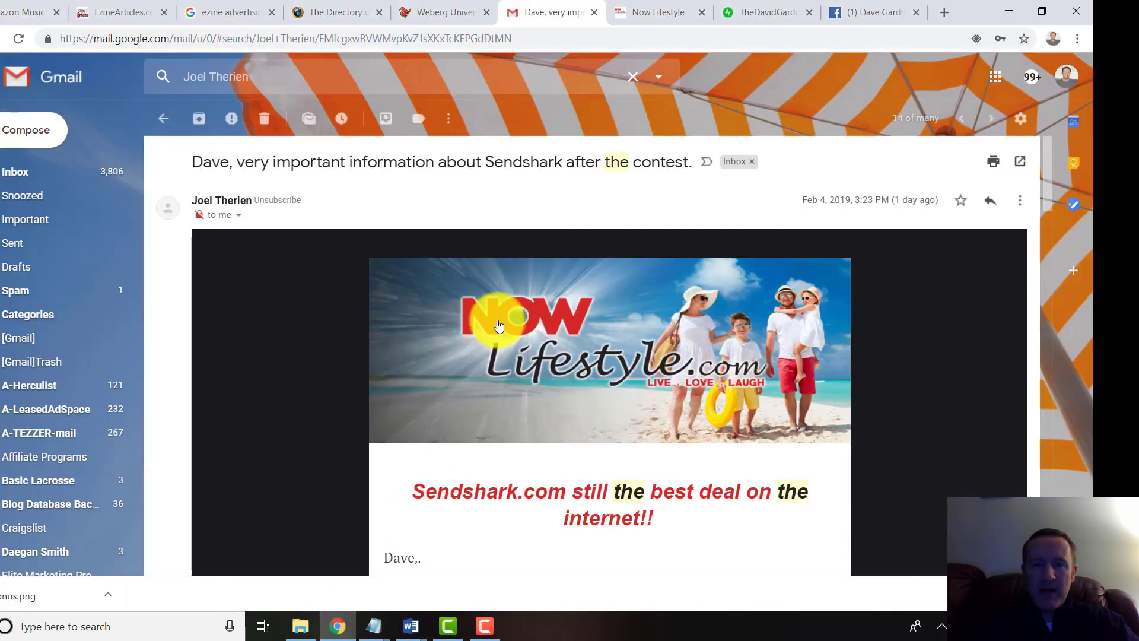
pyautogui.click(646, 13)
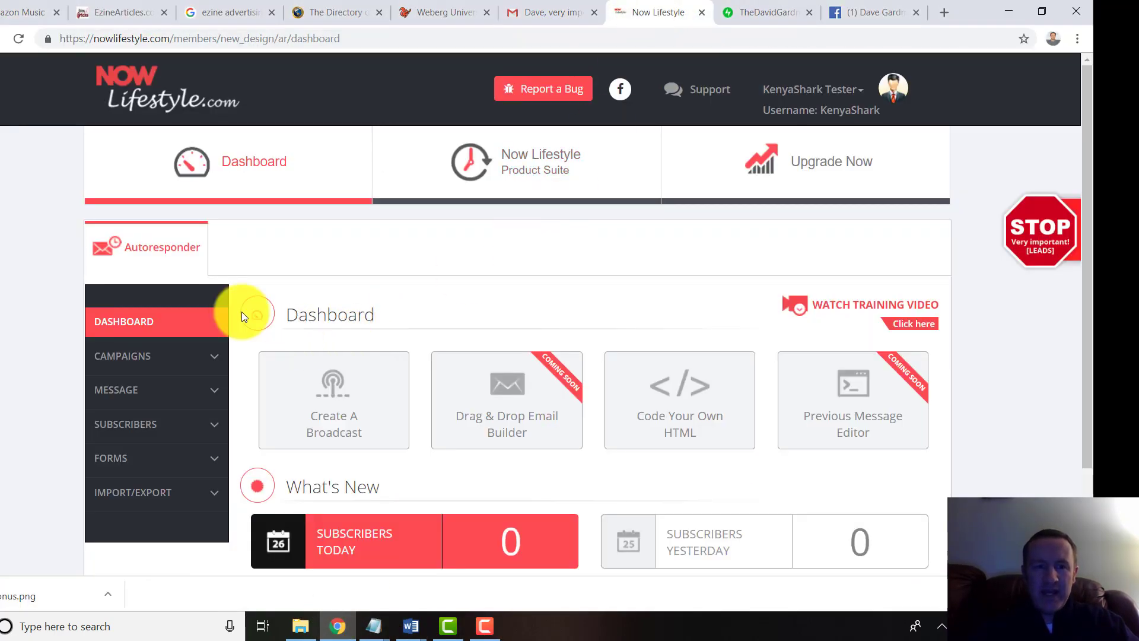
pyautogui.scroll(-2, 29, 321)
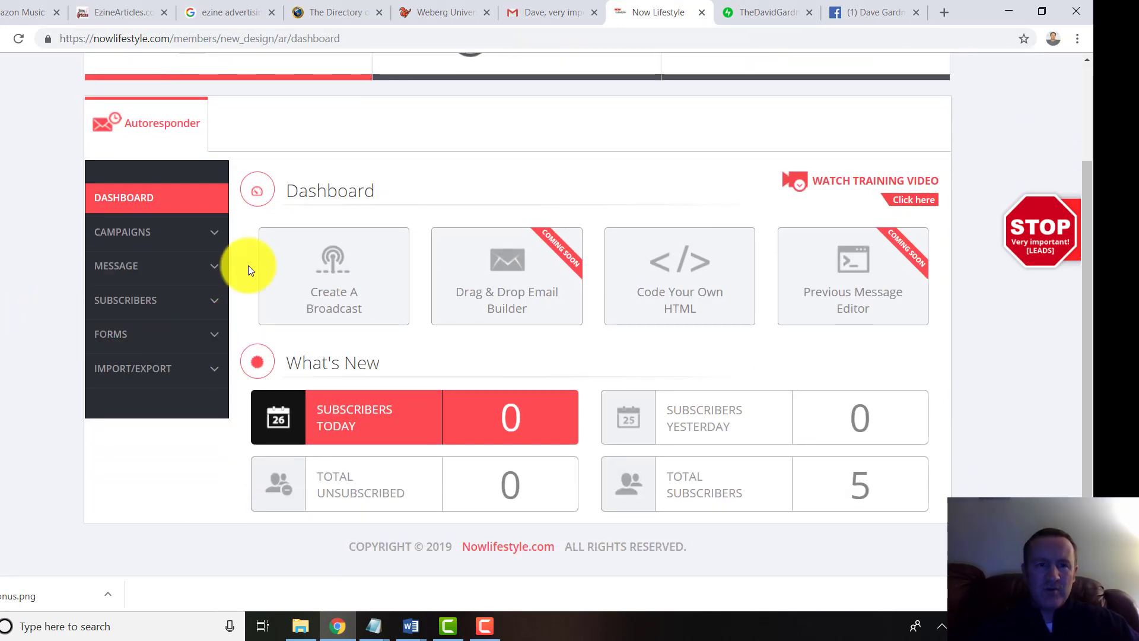
pyautogui.click(127, 273)
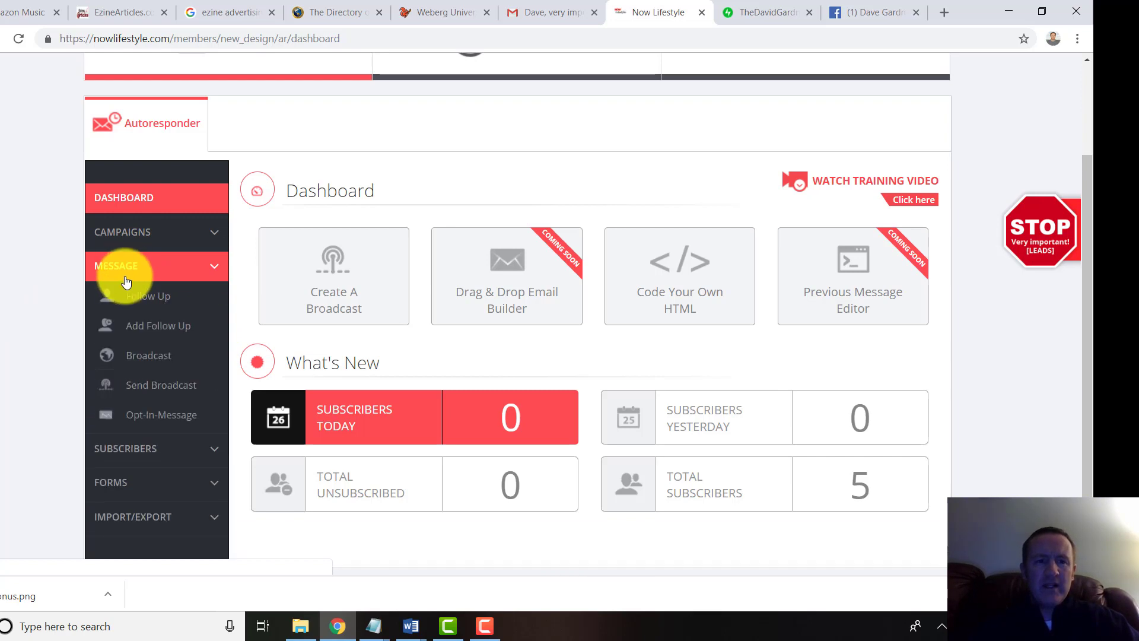
pyautogui.click(148, 305)
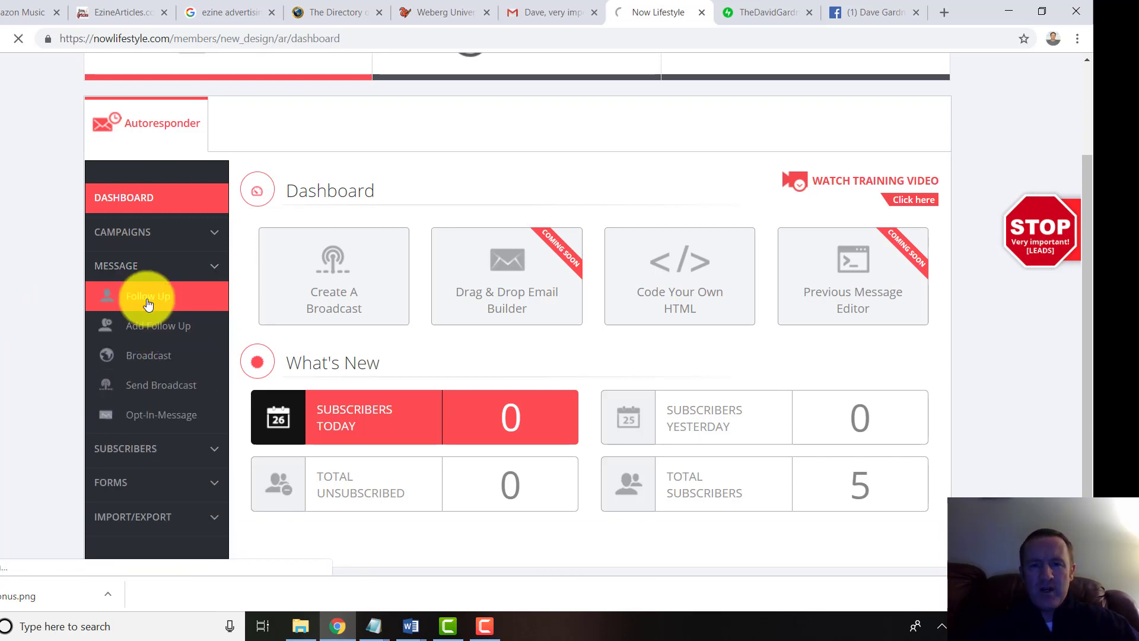
pyautogui.scroll(-2, 237, 332)
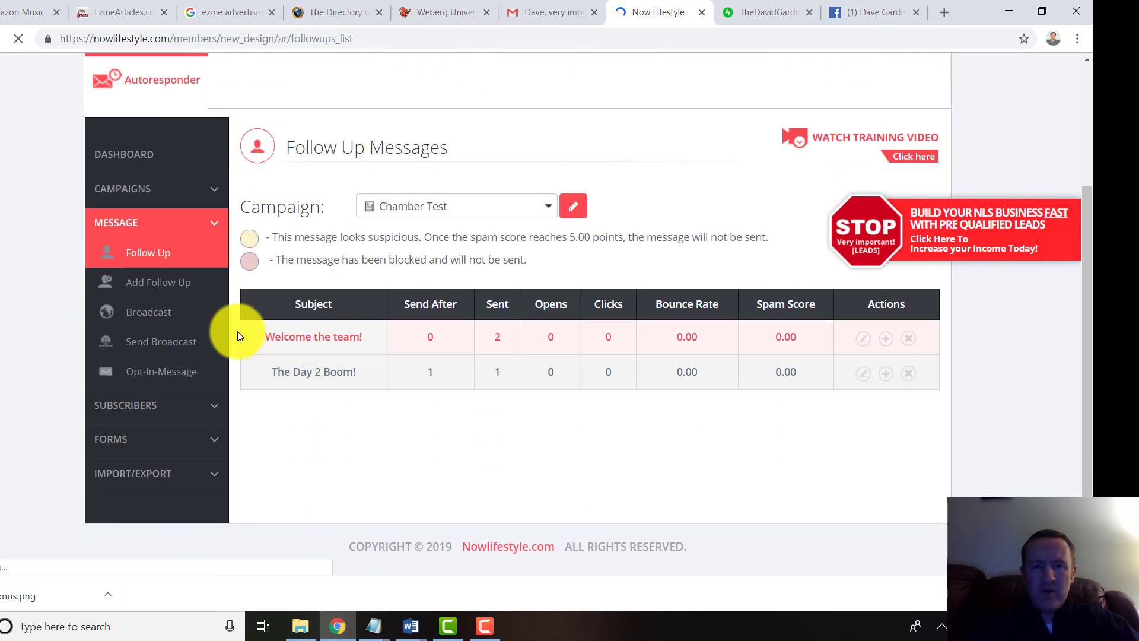
# Start a new follow-up message with the subject "Connect with on Social media!"
pyautogui.click(156, 296)
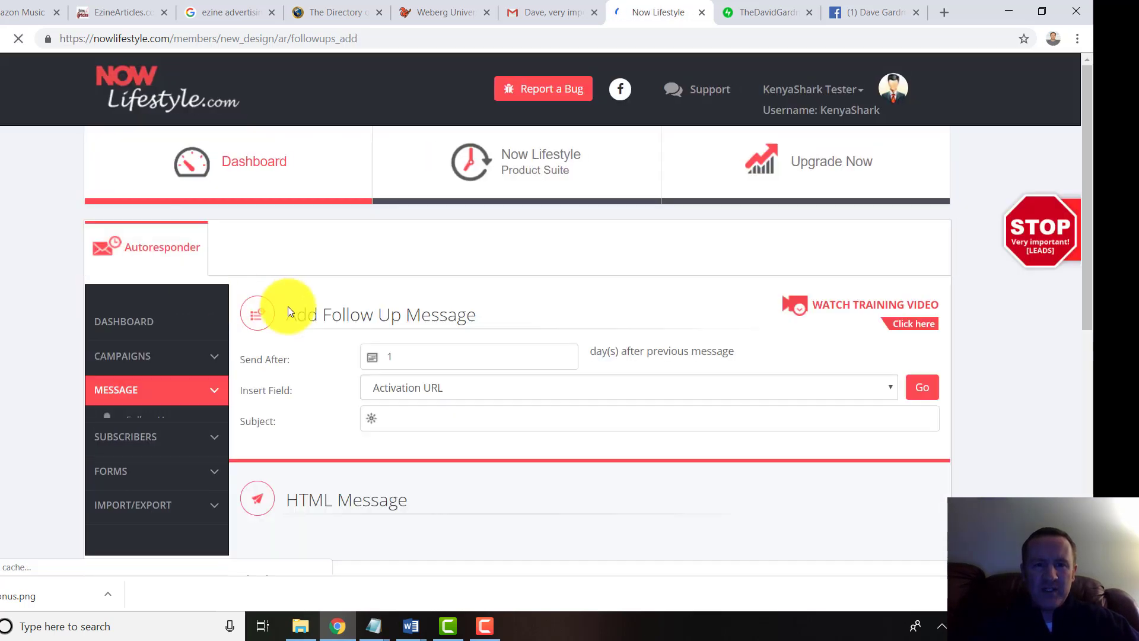
pyautogui.scroll(-4, 287, 306)
pyautogui.click(424, 199)
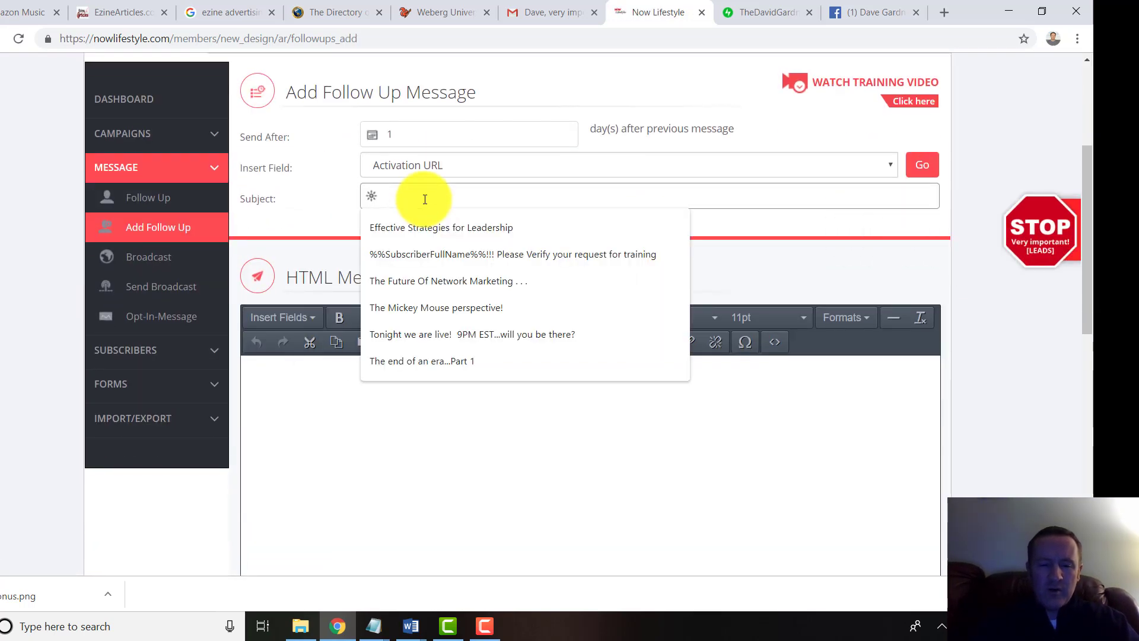
pyautogui.write('Connect with on Social media!')
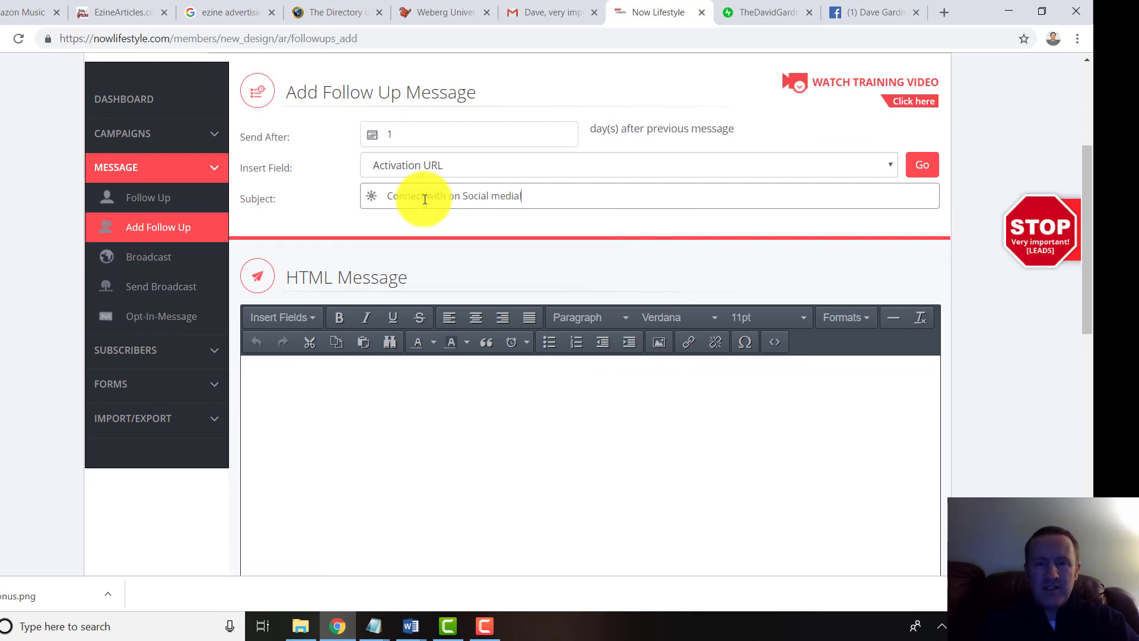
pyautogui.click(448, 373)
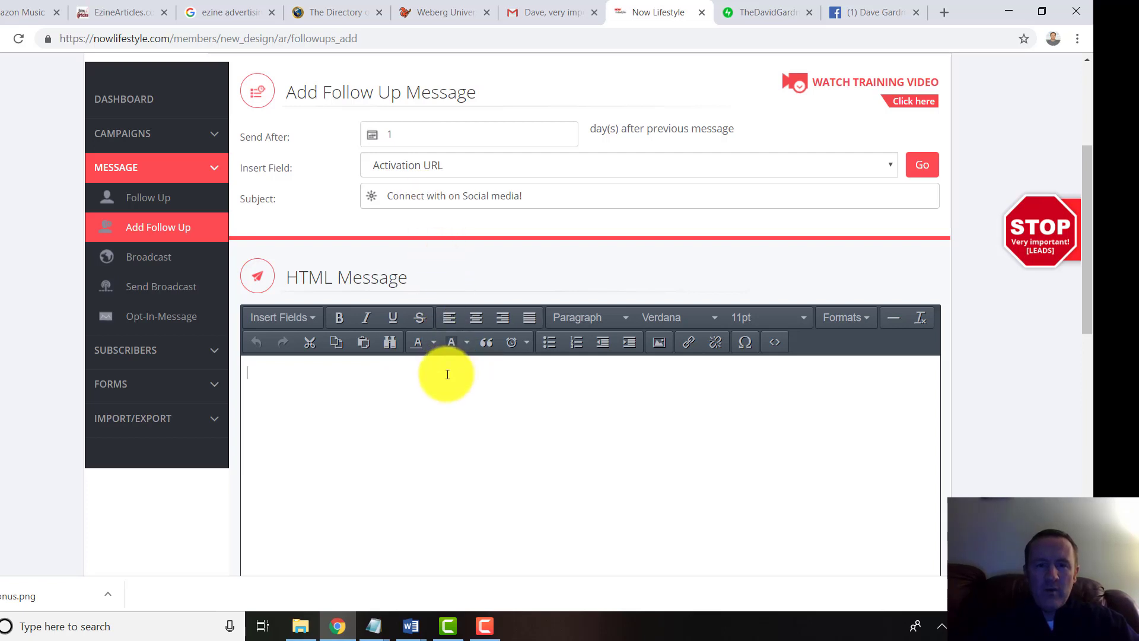
pyautogui.write('ccvvf')
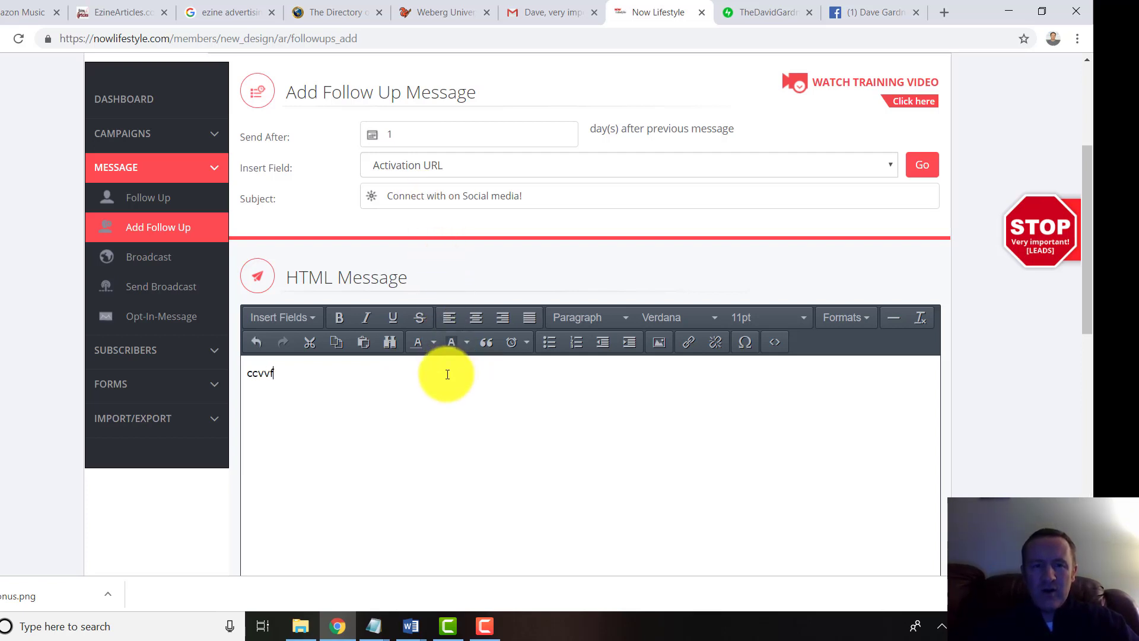
pyautogui.write('vfvfvffvv')
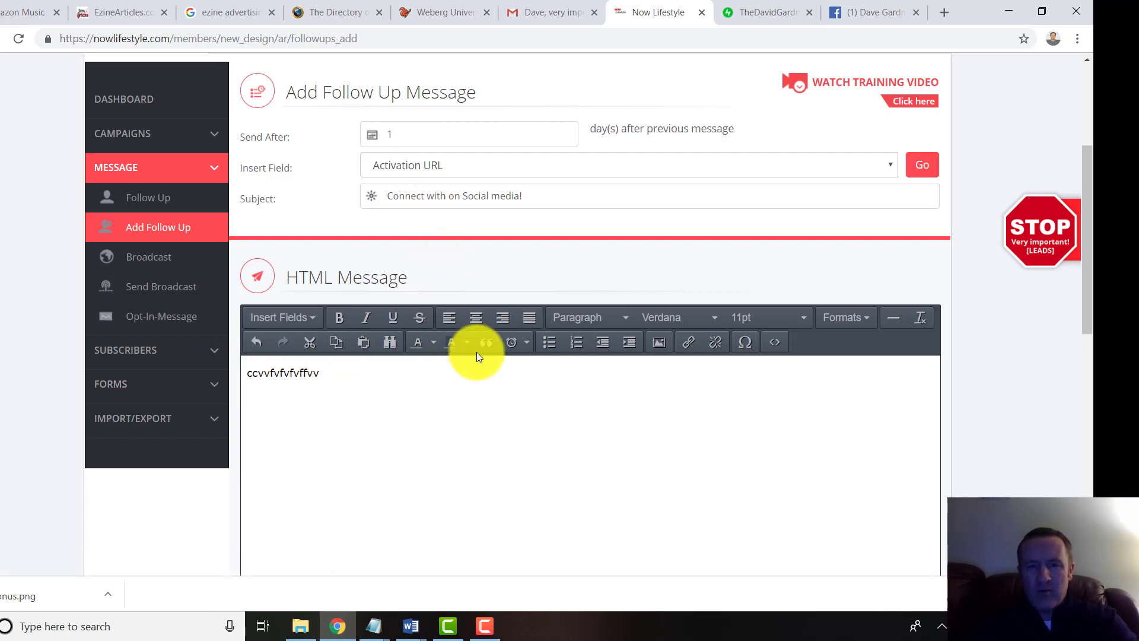
pyautogui.press('BackSpace')
pyautogui.press('BackSpace')
pyautogui.press('BackSpace')
pyautogui.press('BackSpace')
pyautogui.press('BackSpace')
pyautogui.press('BackSpace')
pyautogui.press('BackSpace')
pyautogui.press('BackSpace')
pyautogui.press('BackSpace')
pyautogui.press('BackSpace')
pyautogui.press('BackSpace')
pyautogui.press('BackSpace')
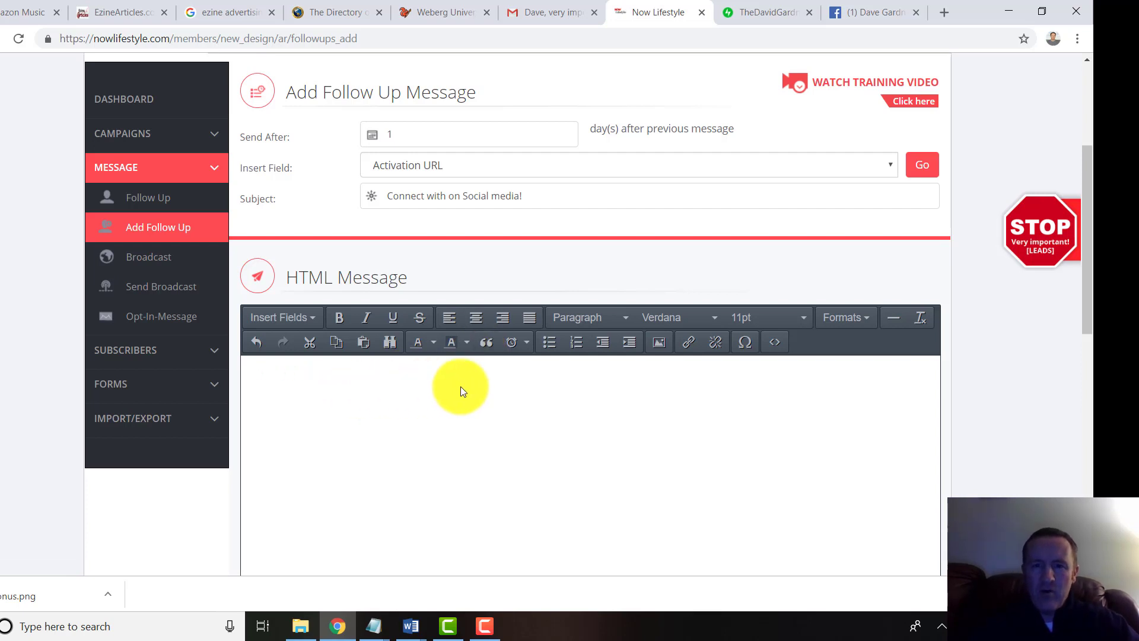
# Paste the copied template code into the HTML message's source code, check it from its beginning, and apply it
pyautogui.click(772, 344)
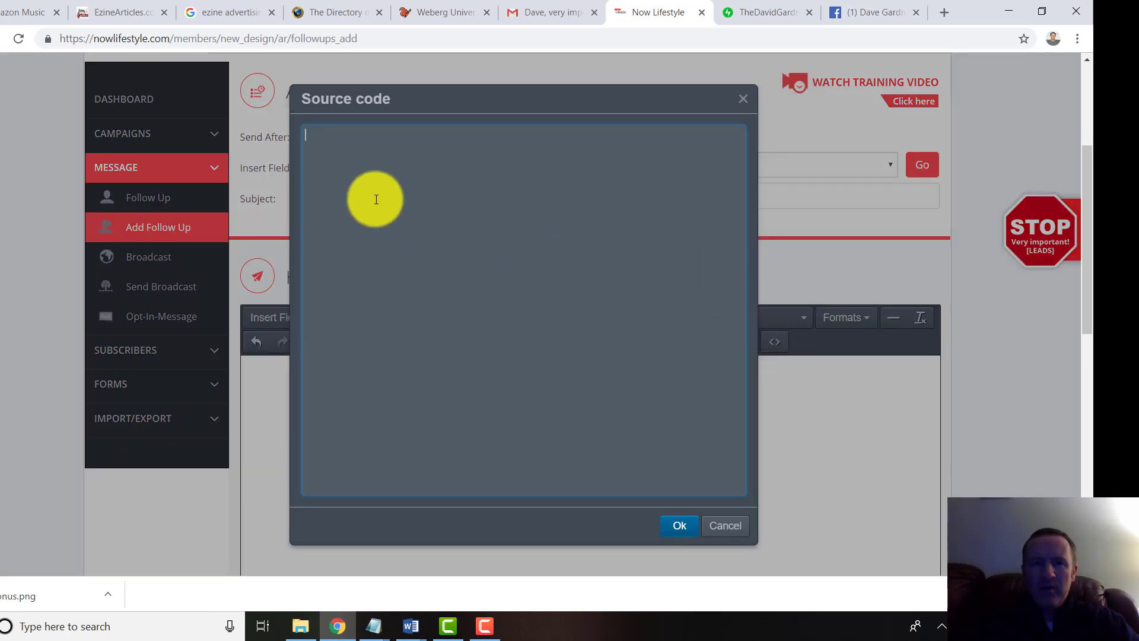
pyautogui.rightClick(335, 145)
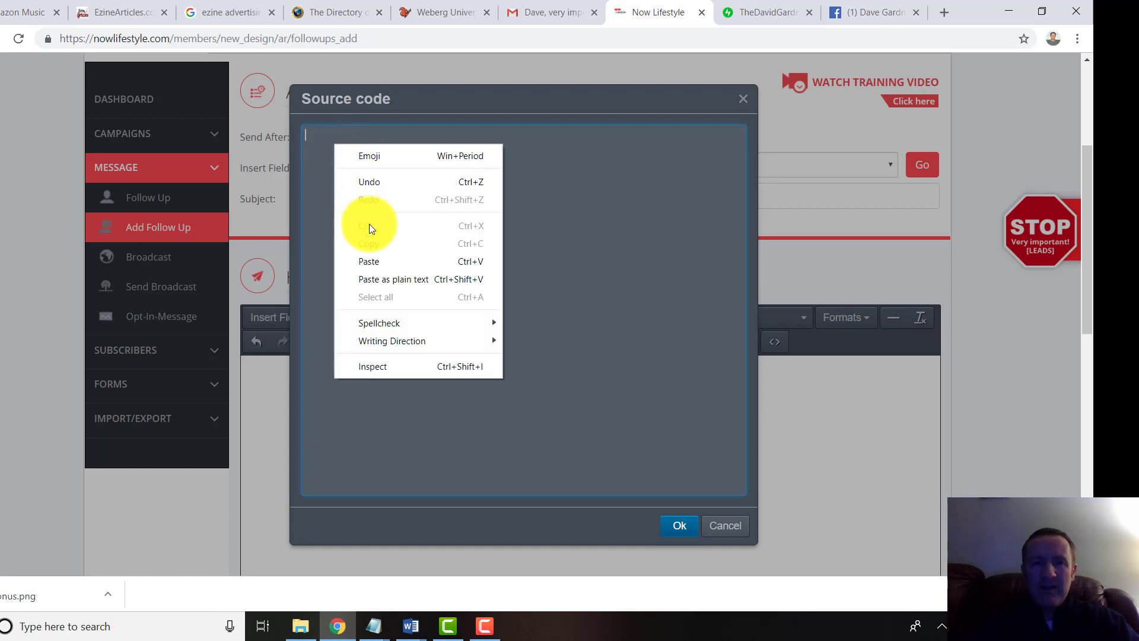
pyautogui.click(545, 167)
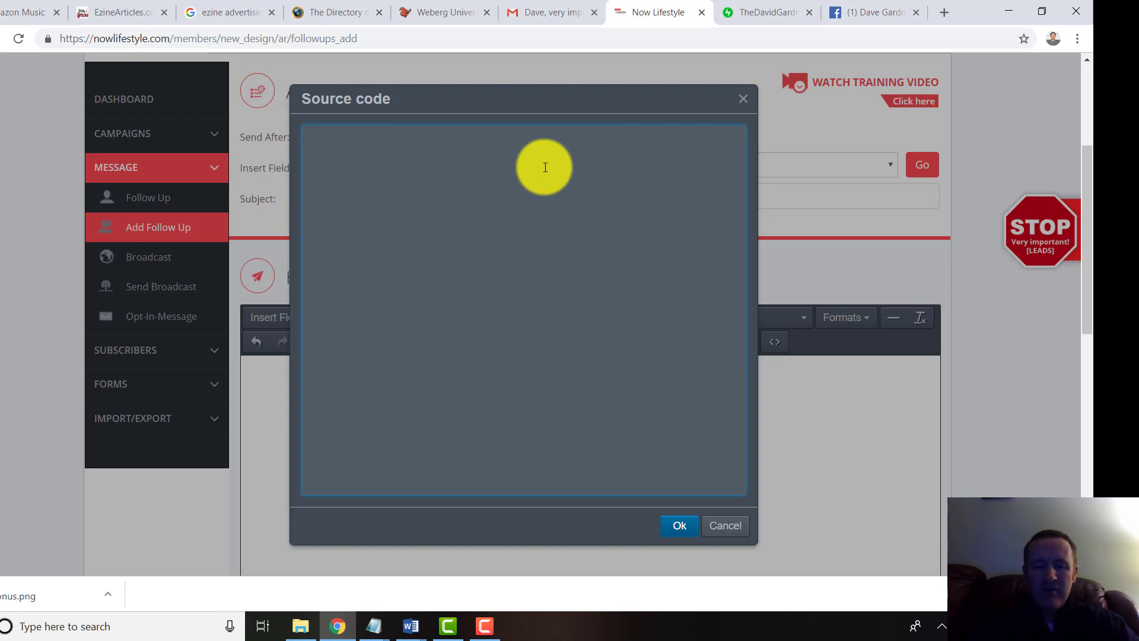
pyautogui.hotkey('ctrl', 'v')
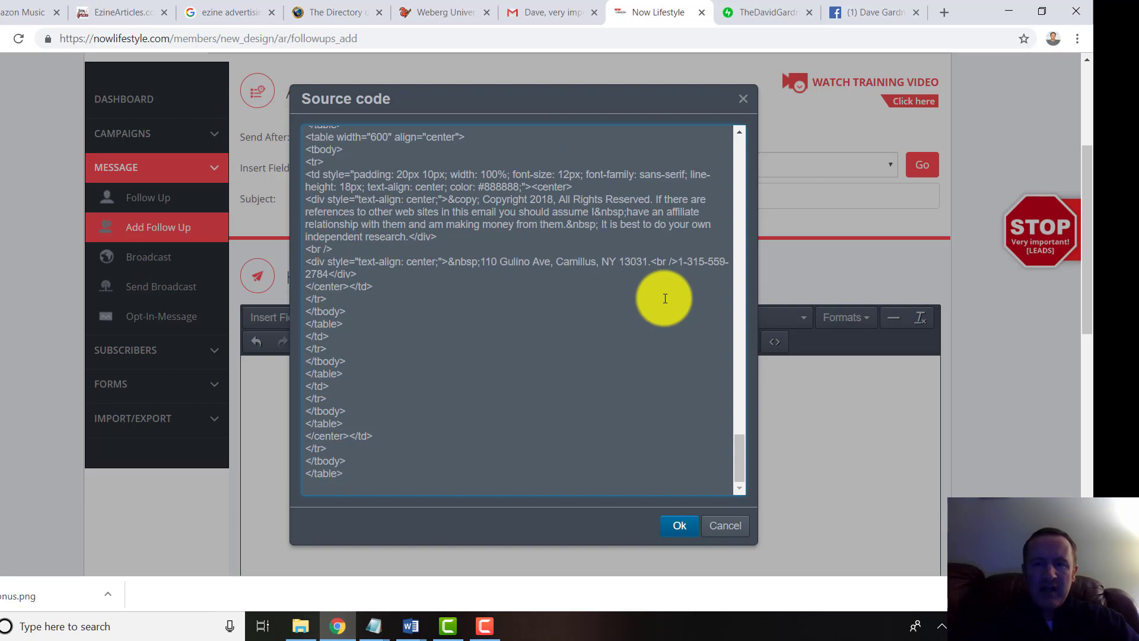
pyautogui.scroll(10, 461, 288)
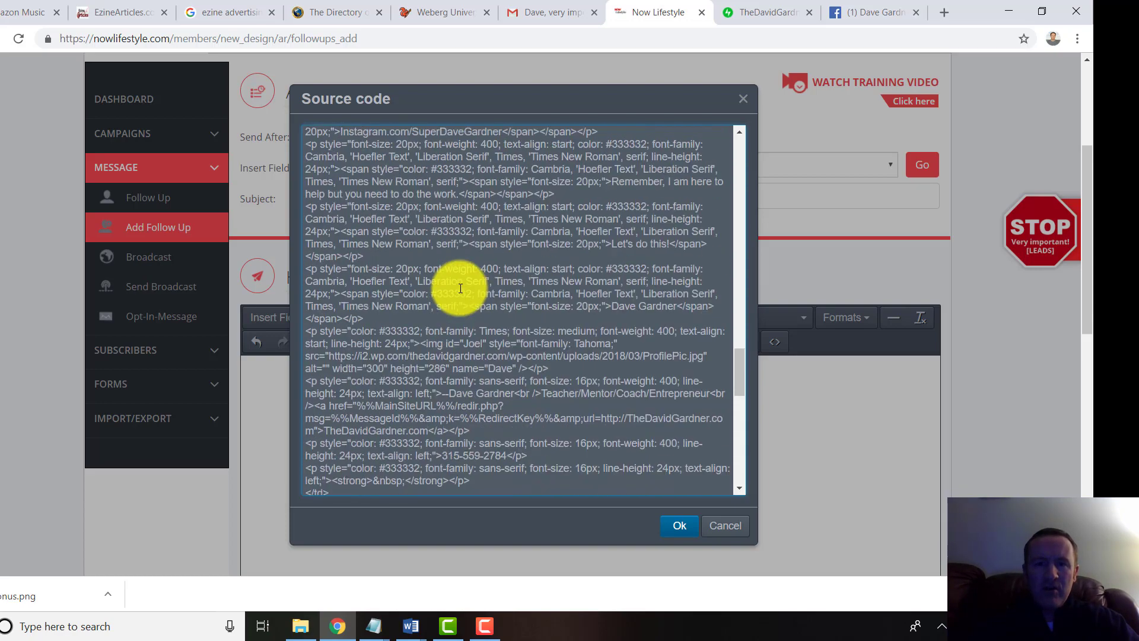
pyautogui.scroll(15, 460, 288)
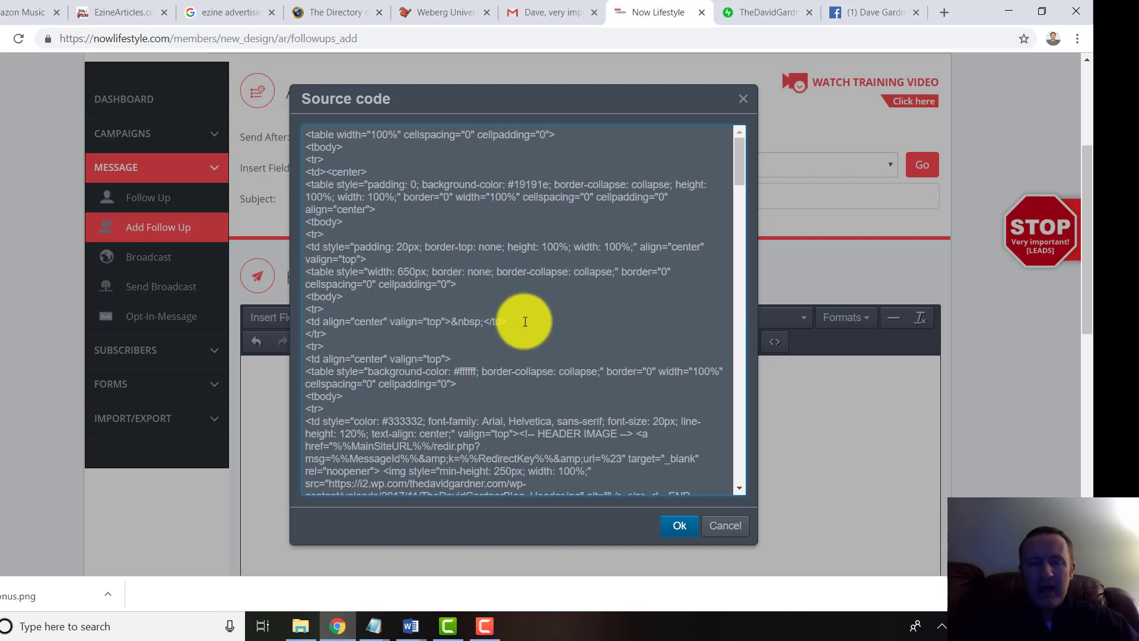
pyautogui.scroll(-10, 523, 319)
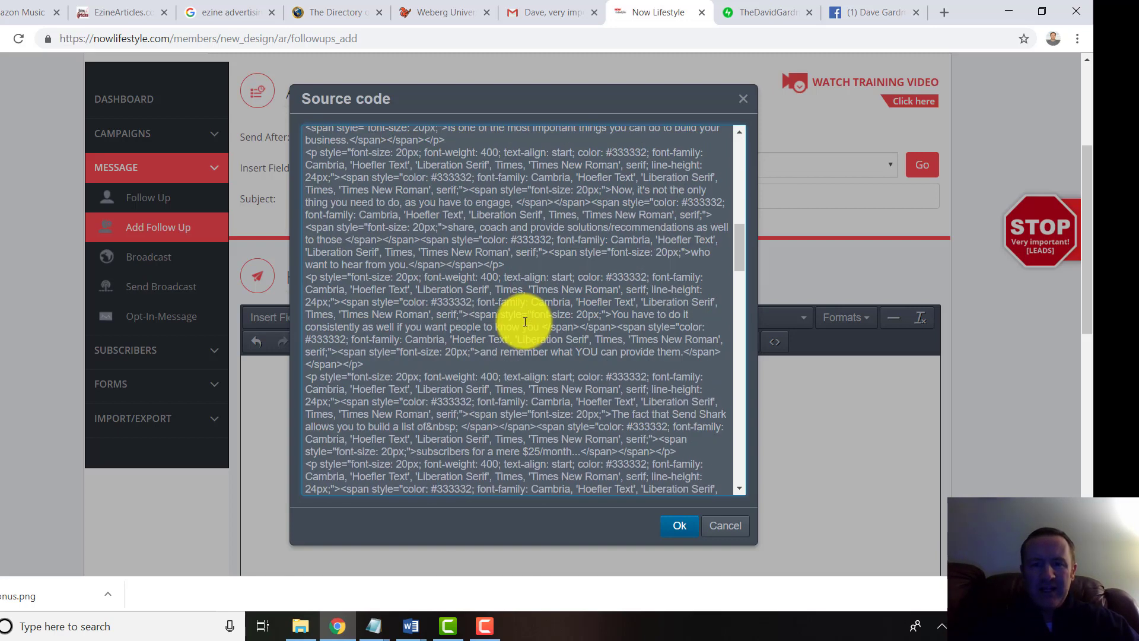
pyautogui.click(680, 527)
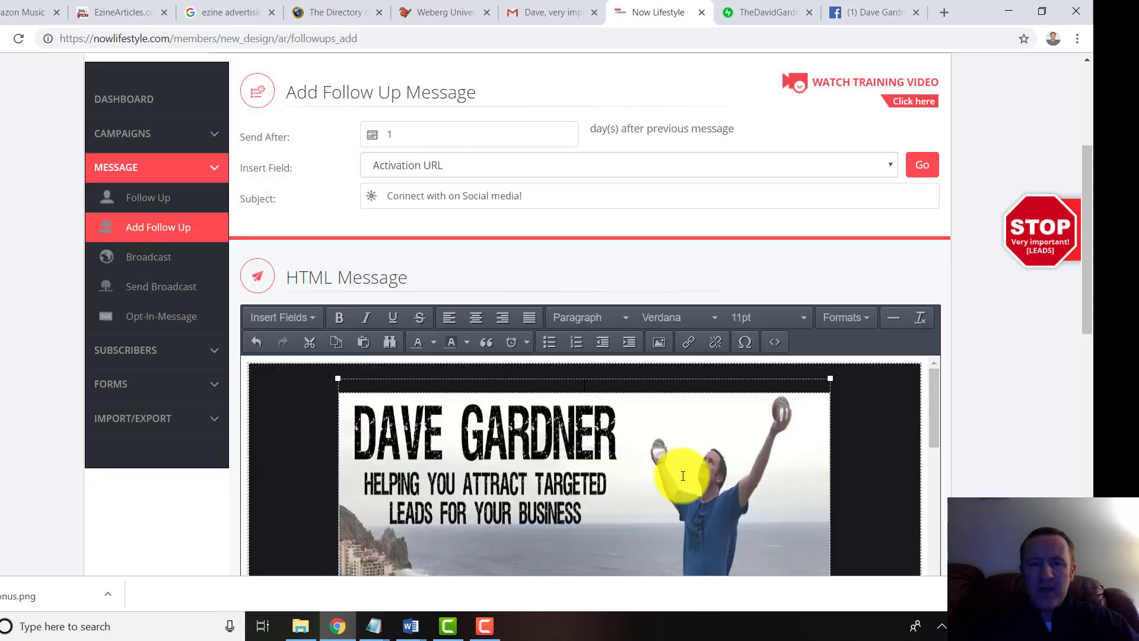
# Examine the rendered message, comparing its header picture with the original image file and reading through the body text
pyautogui.scroll(-5, 681, 469)
pyautogui.scroll(4, 498, 452)
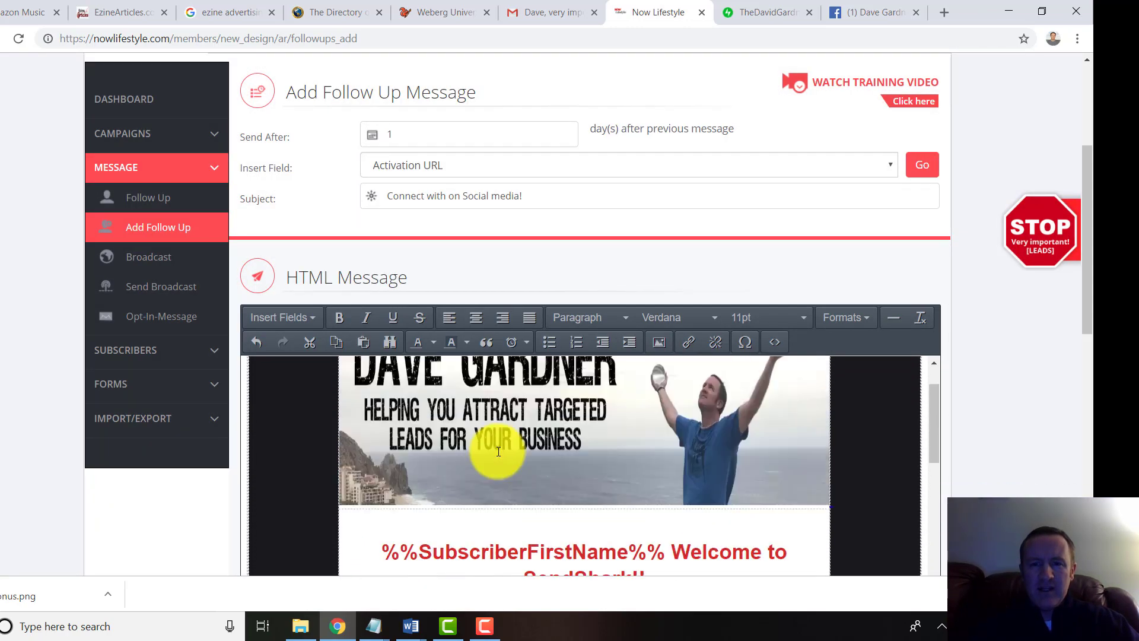
pyautogui.scroll(1, 706, 376)
pyautogui.scroll(-4, 1003, 347)
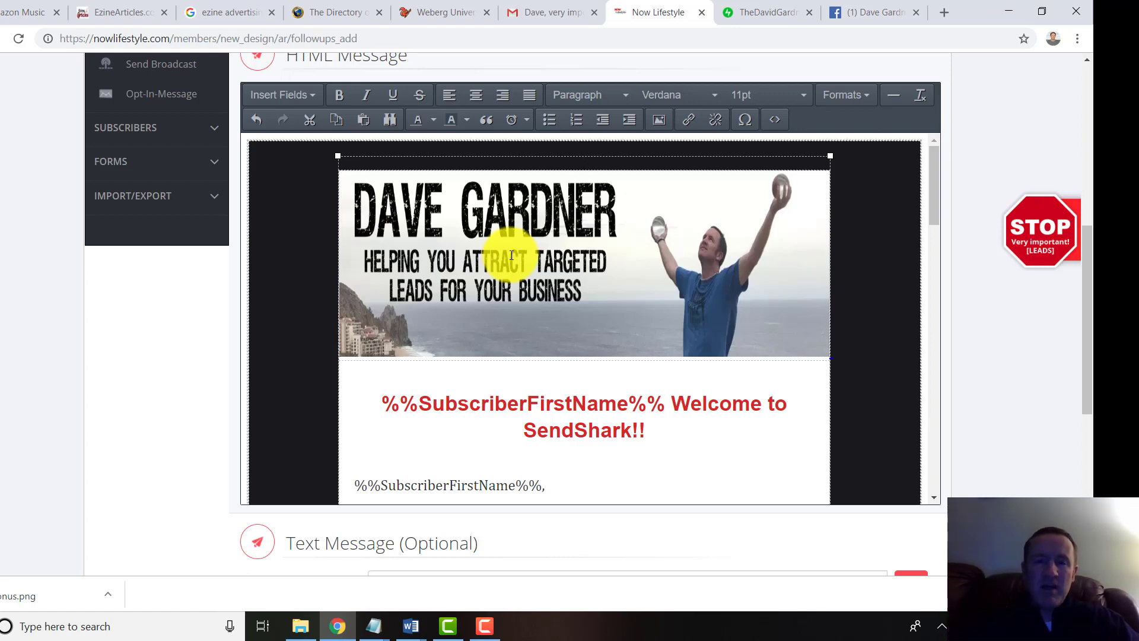
pyautogui.click(746, 12)
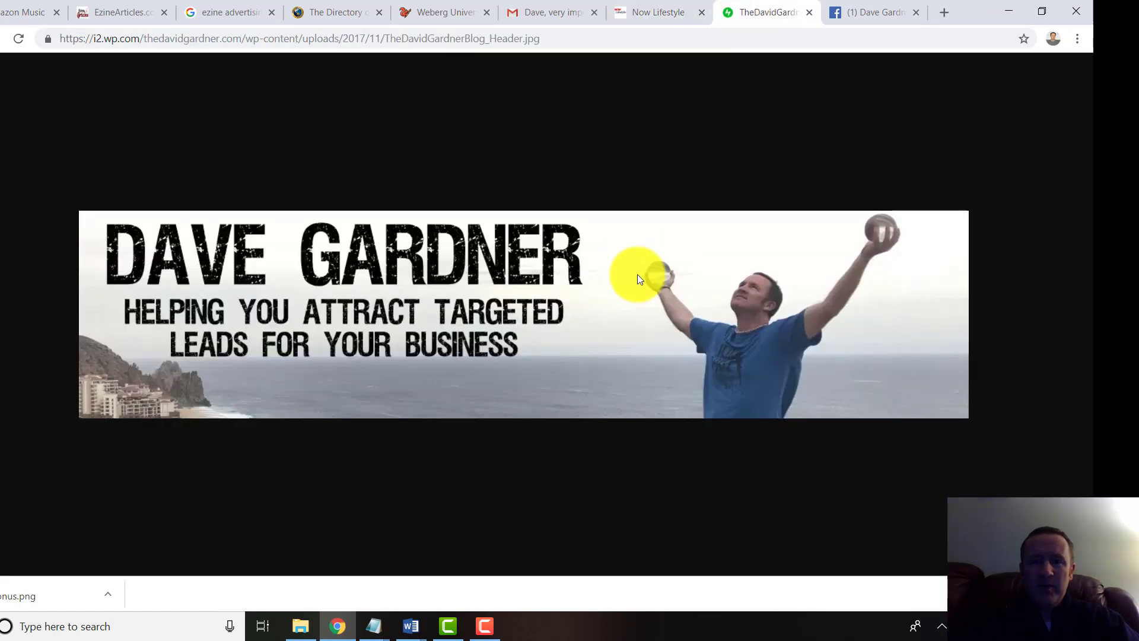
pyautogui.click(649, 14)
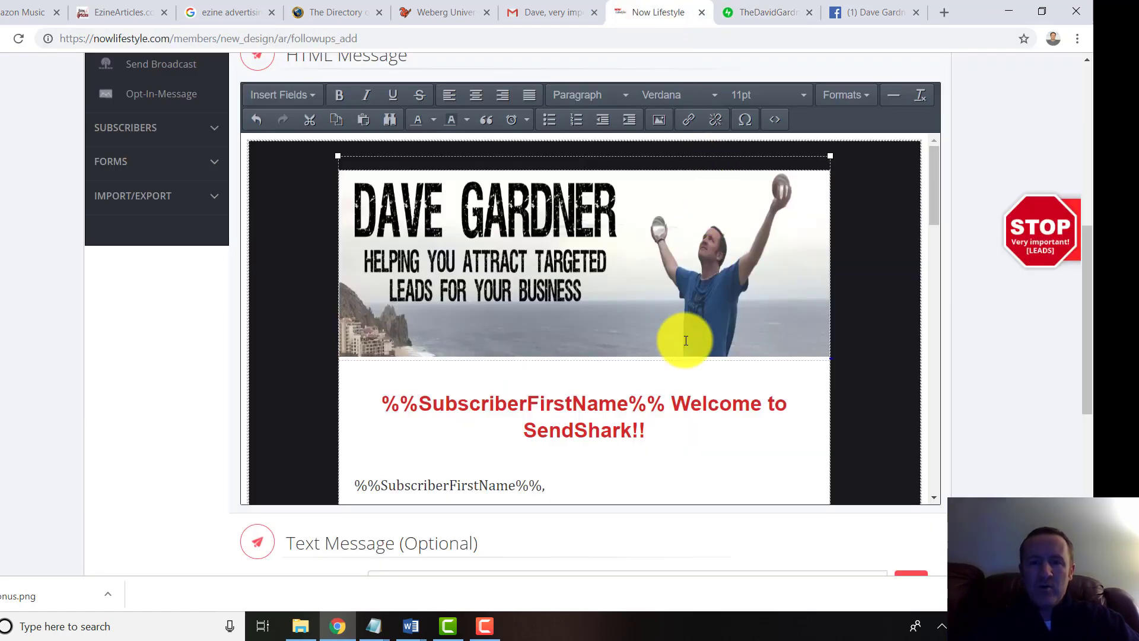
pyautogui.scroll(-3, 686, 340)
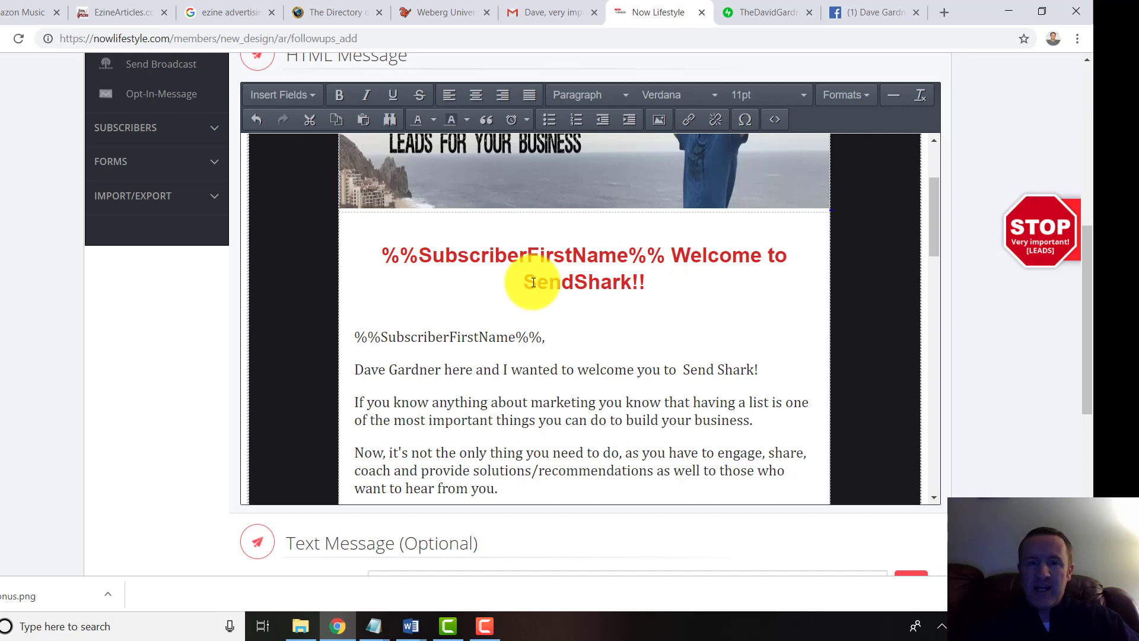
pyautogui.scroll(-3, 532, 282)
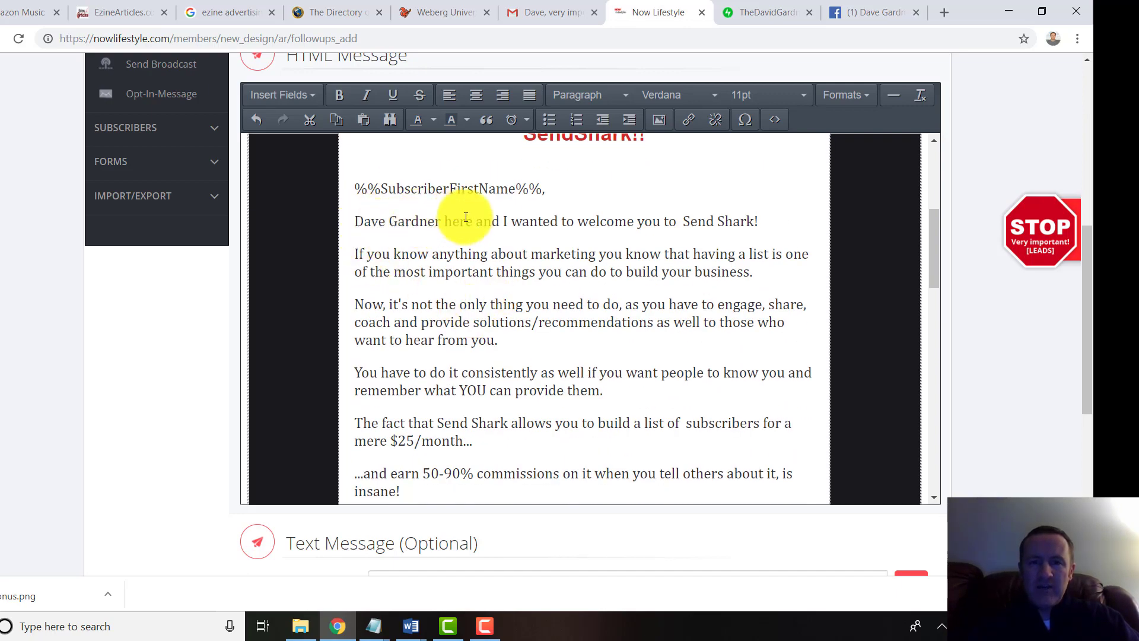
pyautogui.scroll(-4, 536, 352)
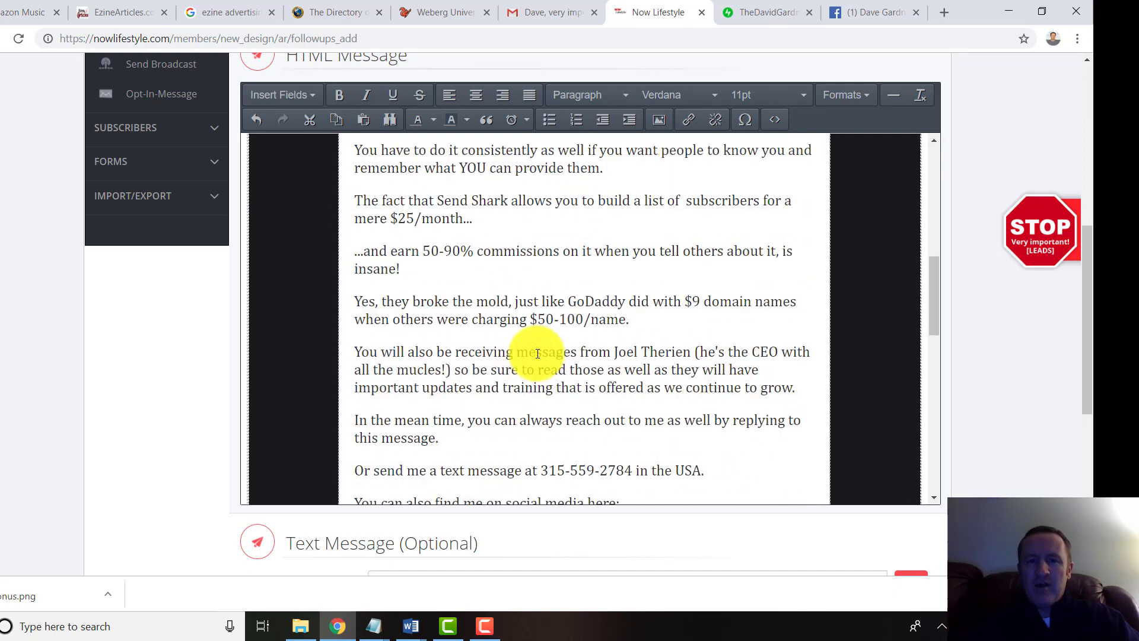
pyautogui.scroll(-5, 537, 354)
pyautogui.scroll(10, 537, 354)
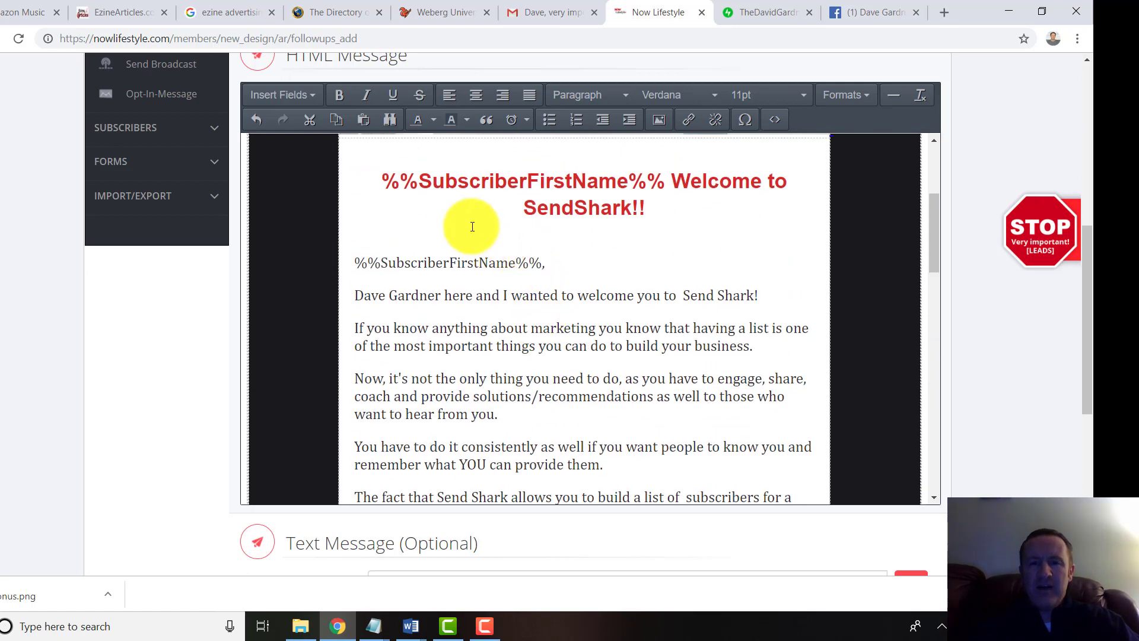
# Replace the heading text after the %%SubscriberFirstName%% field with "Connect With Me in the Social World!"
pyautogui.scroll(1, 594, 252)
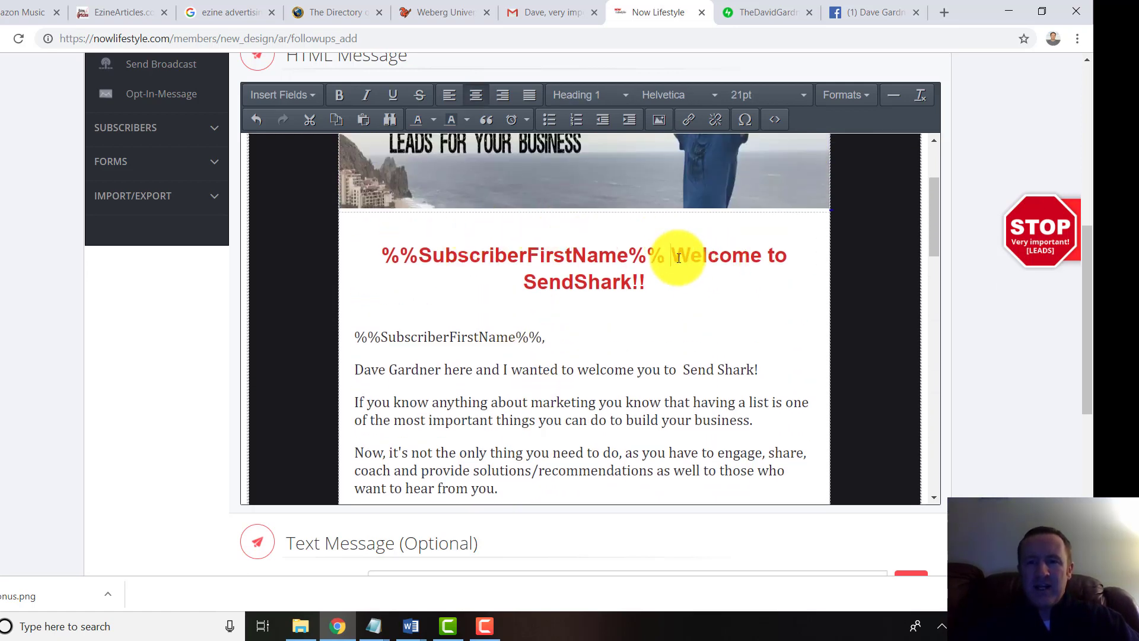
pyautogui.moveTo(678, 257); pyautogui.dragTo(658, 283)
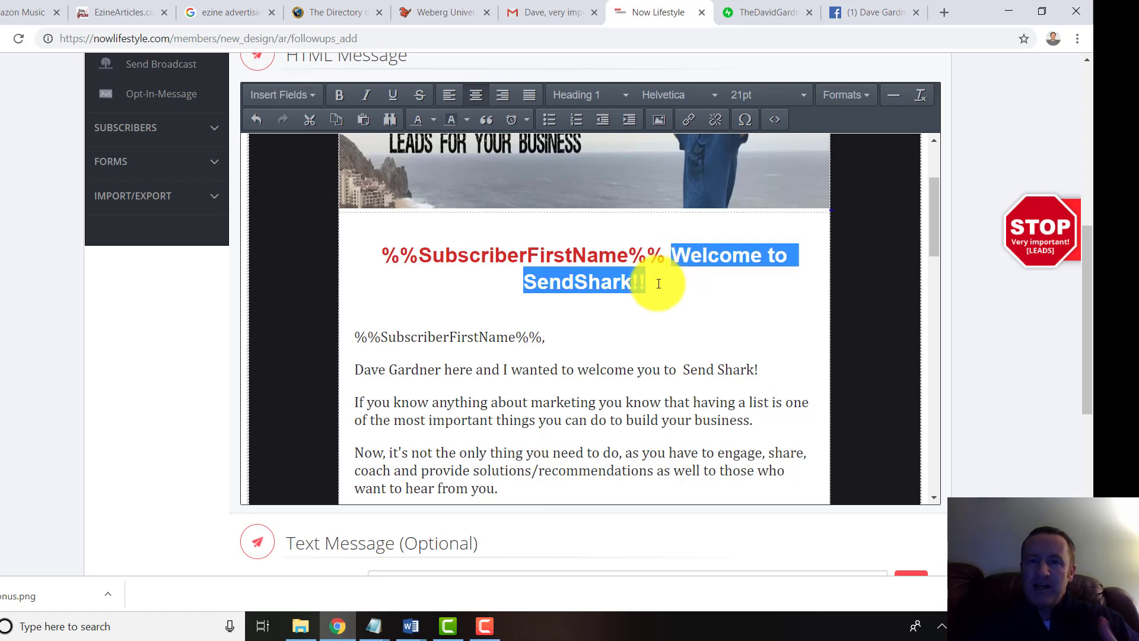
pyautogui.write('Coon')
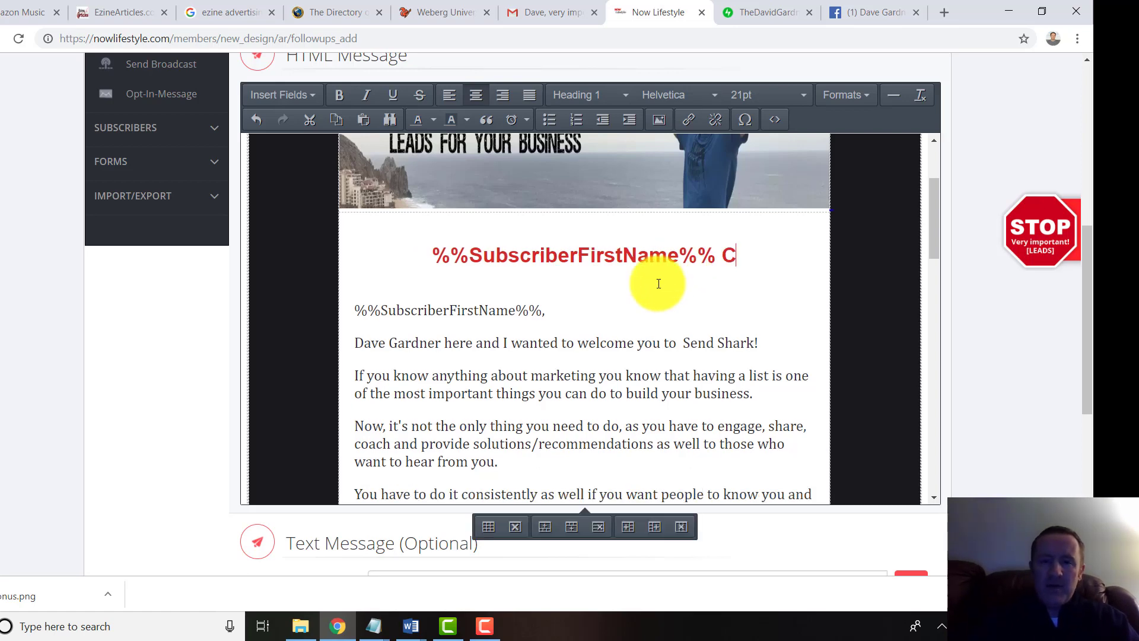
pyautogui.press('BackSpace')
pyautogui.press('BackSpace')
pyautogui.write('n')
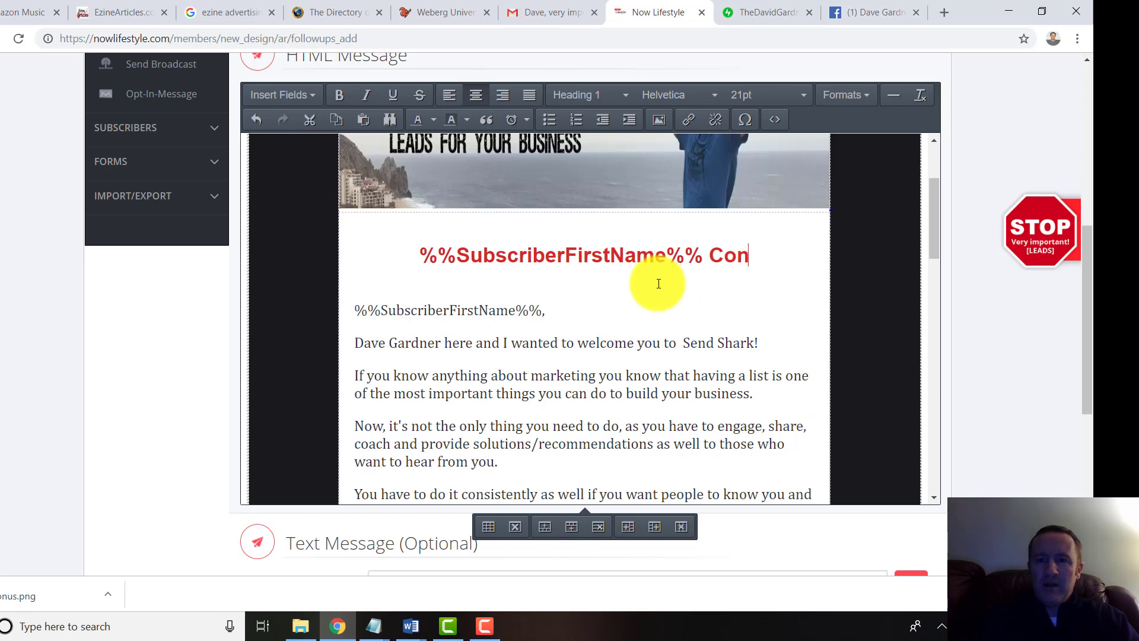
pyautogui.write('ed')
pyautogui.press('BackSpace')
pyautogui.press('BackSpace')
pyautogui.write('b')
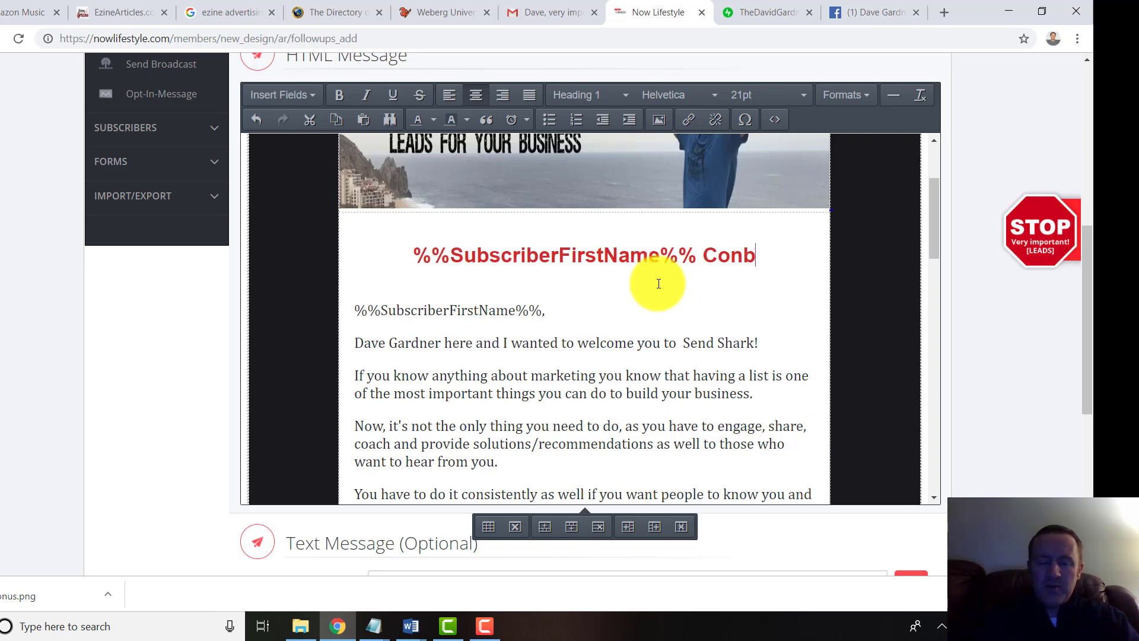
pyautogui.press('BackSpace')
pyautogui.write('nect With ')
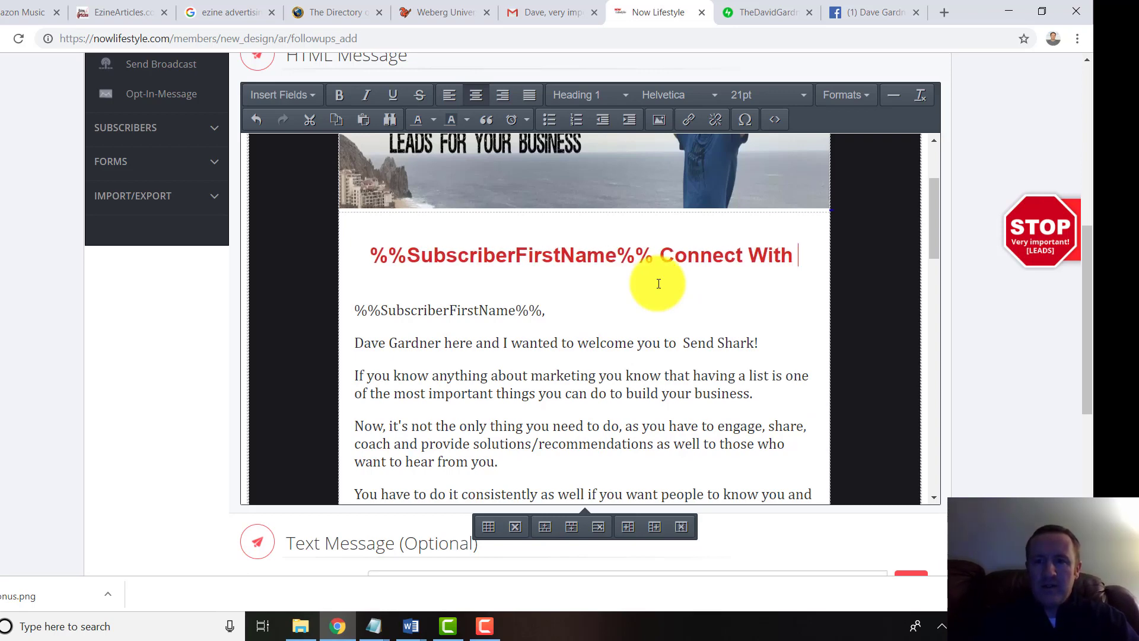
pyautogui.write('Me in')
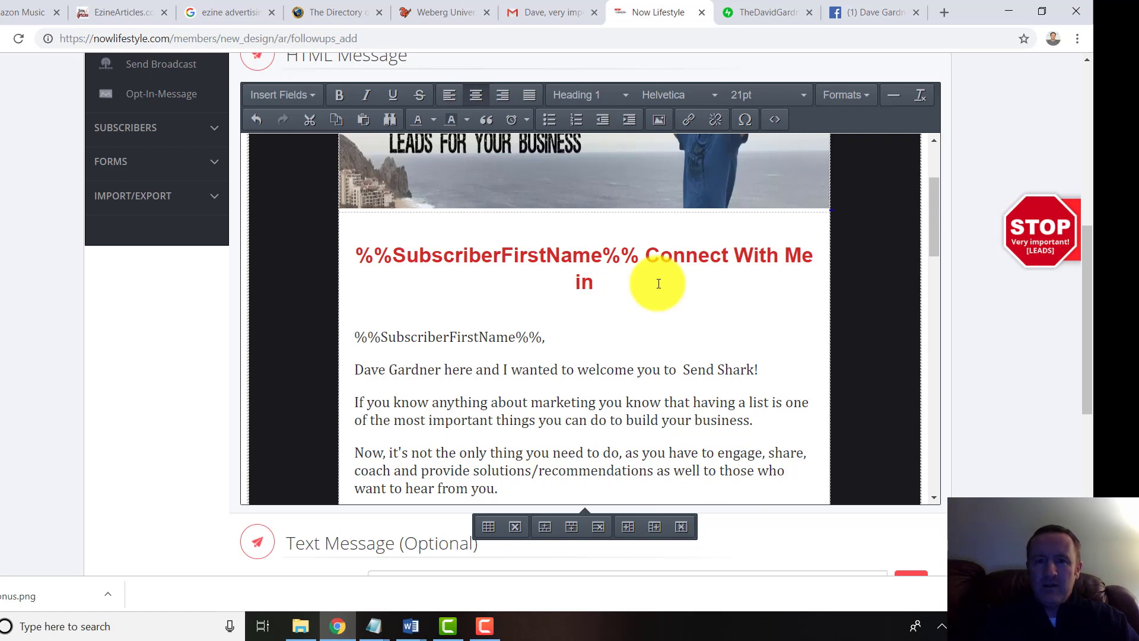
pyautogui.write(' the Social Wo')
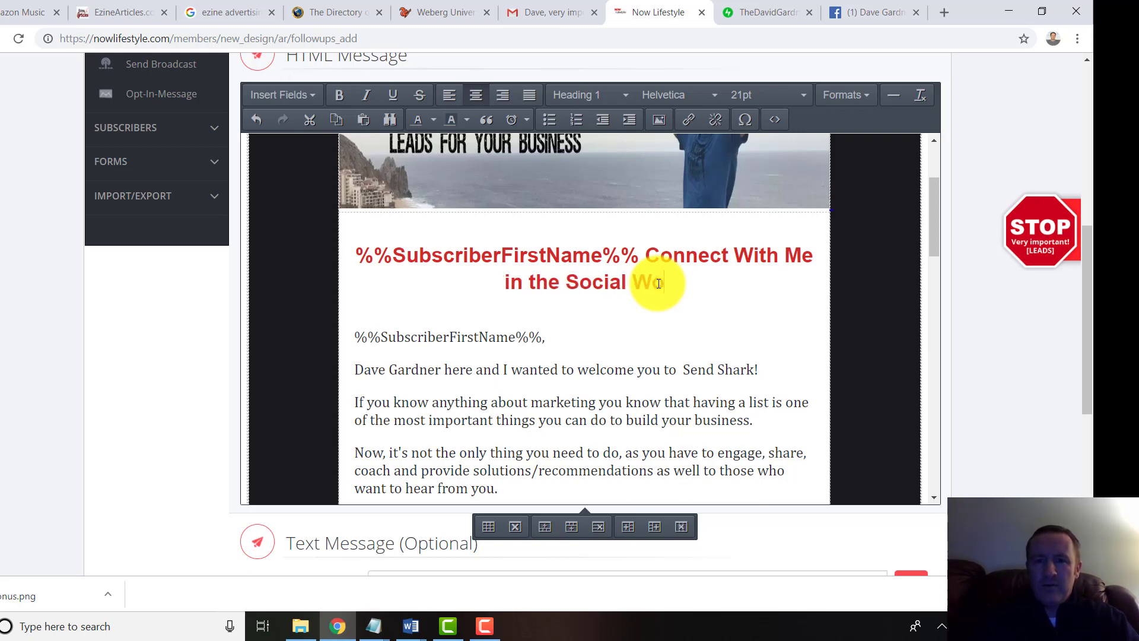
pyautogui.write('rld!')
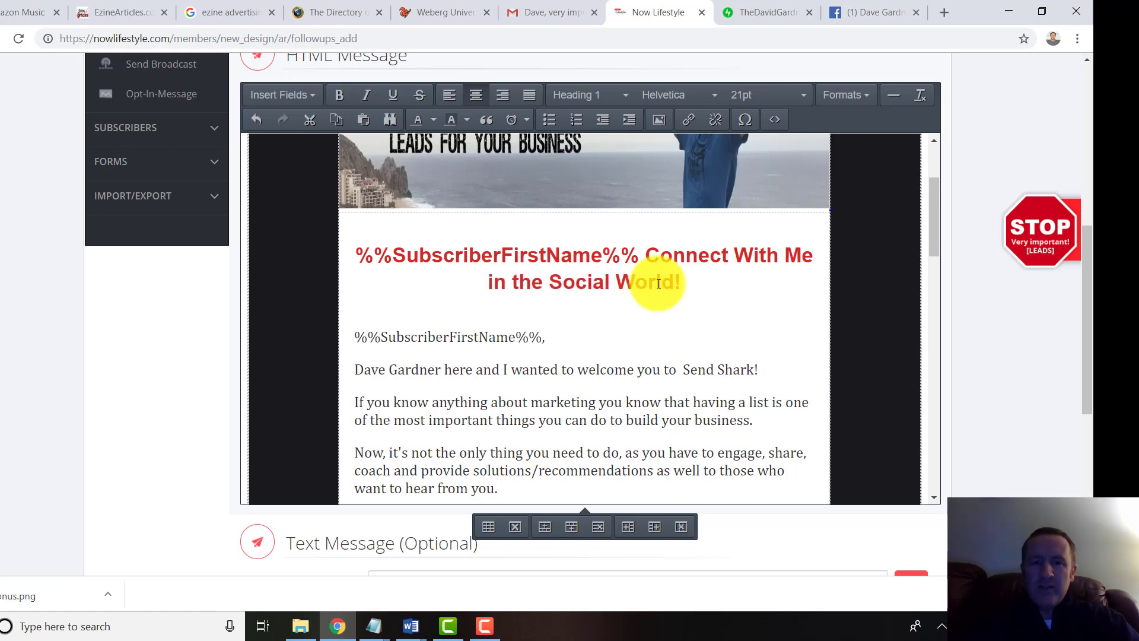
# Delete the Send Shark welcome paragraphs between the body's %%SubscriberFirstName%% greeting and the line inviting readers to send a text message
pyautogui.scroll(-1, 608, 280)
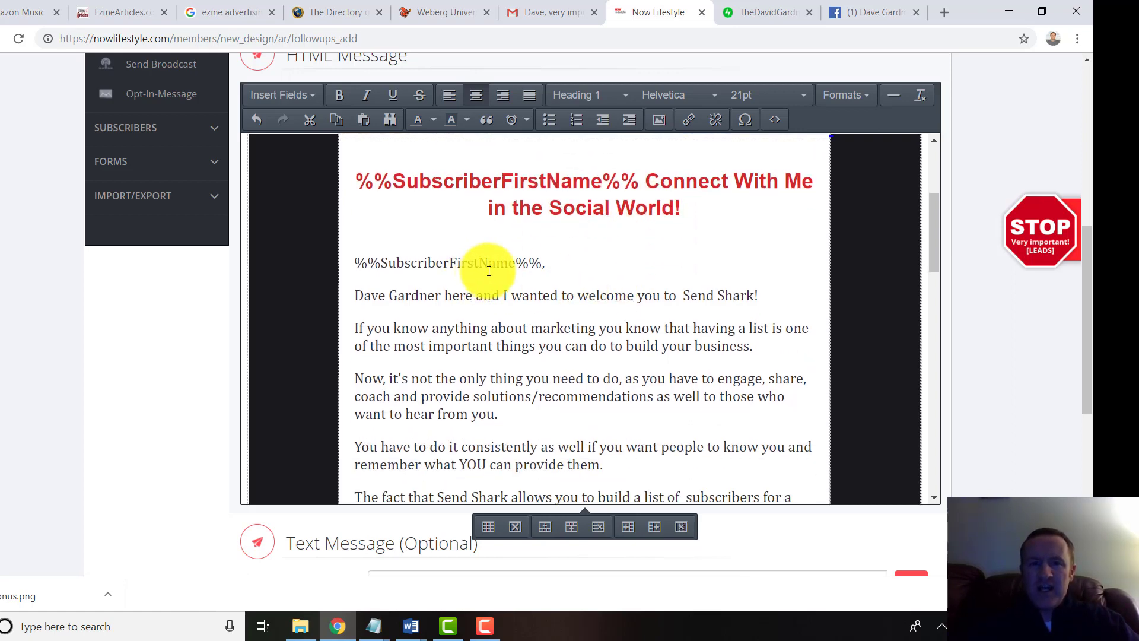
pyautogui.scroll(-1, 534, 285)
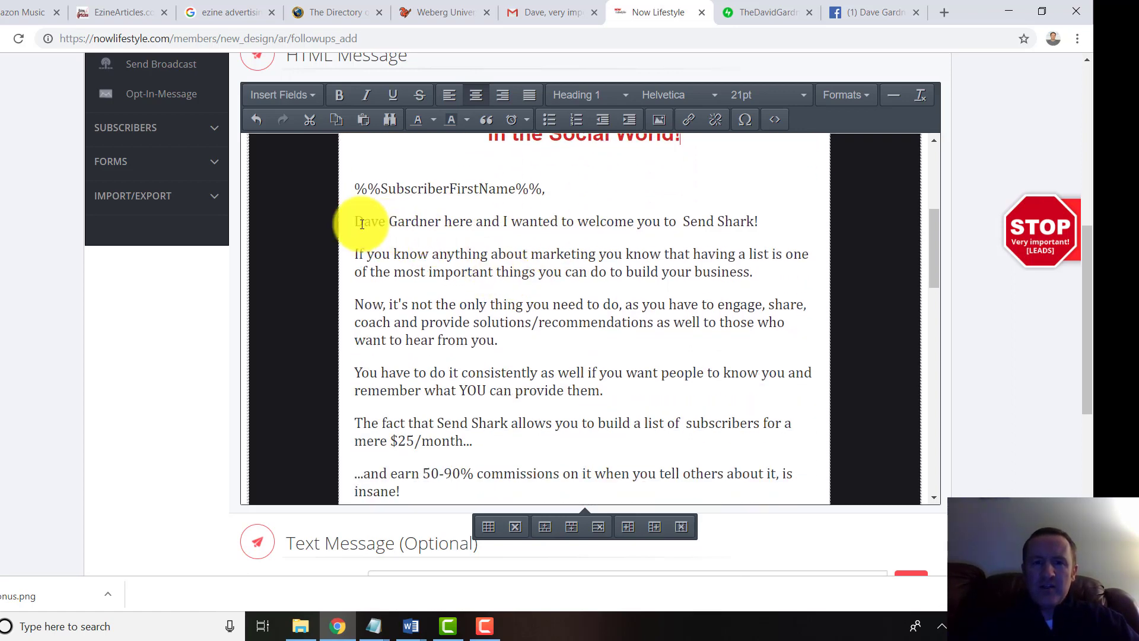
pyautogui.moveTo(357, 223); pyautogui.dragTo(686, 475)
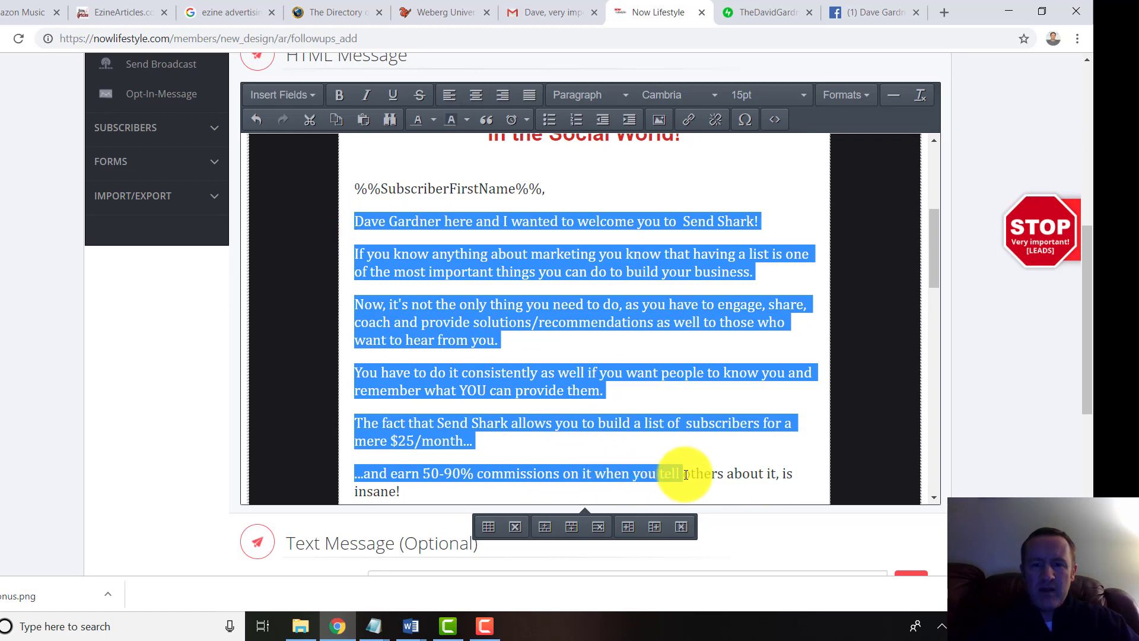
pyautogui.press('BackSpace')
pyautogui.press('BackSpace')
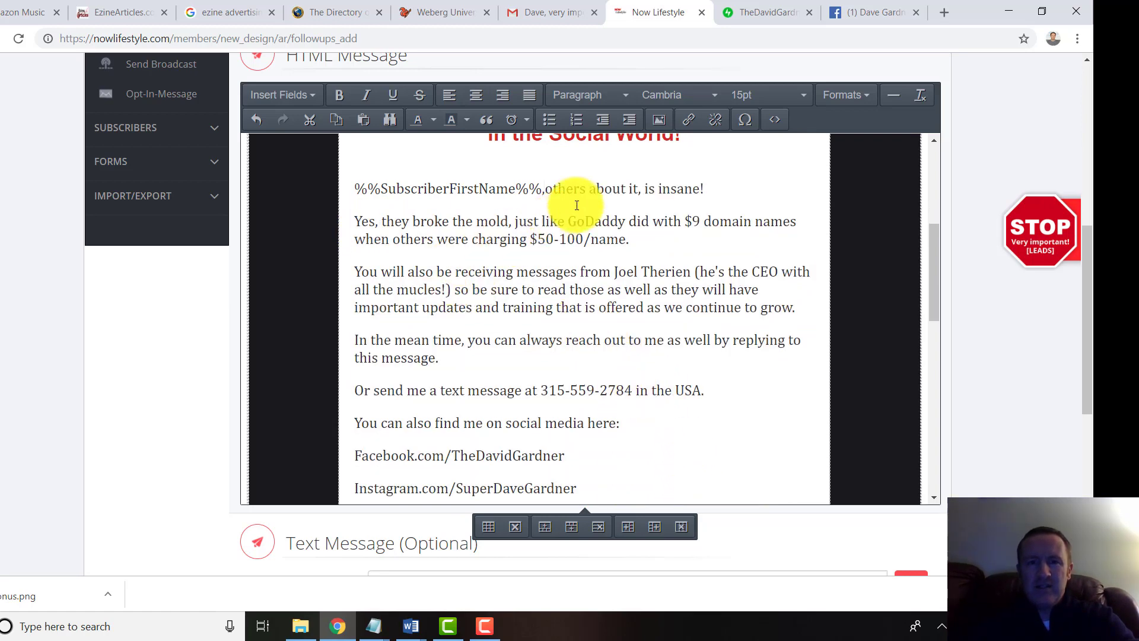
pyautogui.moveTo(549, 186); pyautogui.dragTo(470, 356)
pyautogui.press('BackSpace')
# Copy the entire content of the HTML message into the optional text message
pyautogui.scroll(-3, 430, 271)
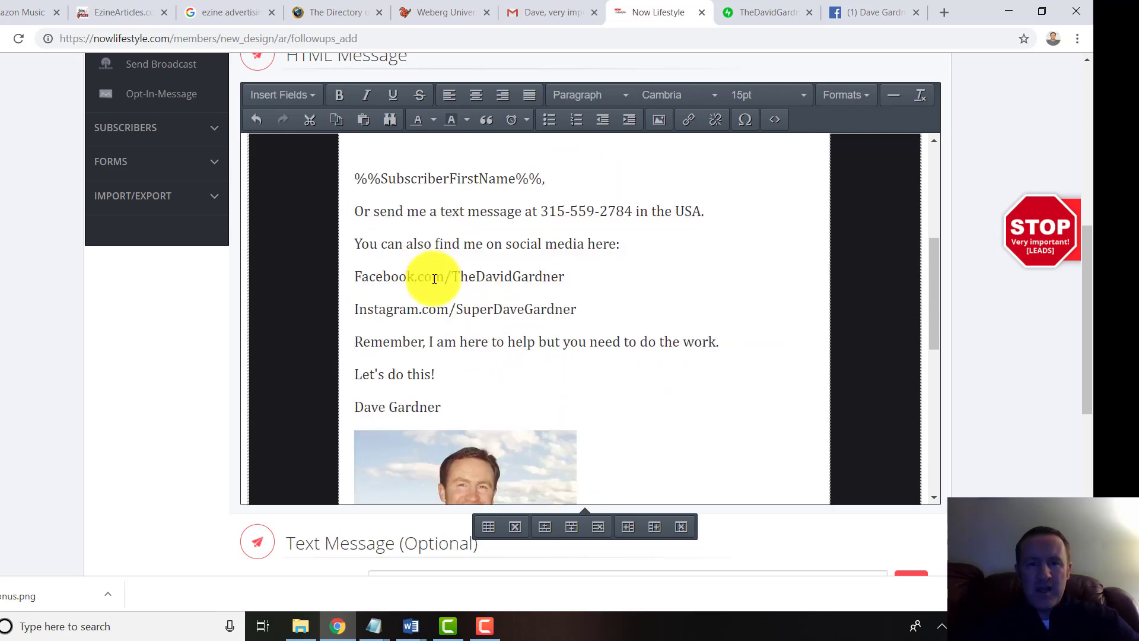
pyautogui.scroll(-5, 607, 369)
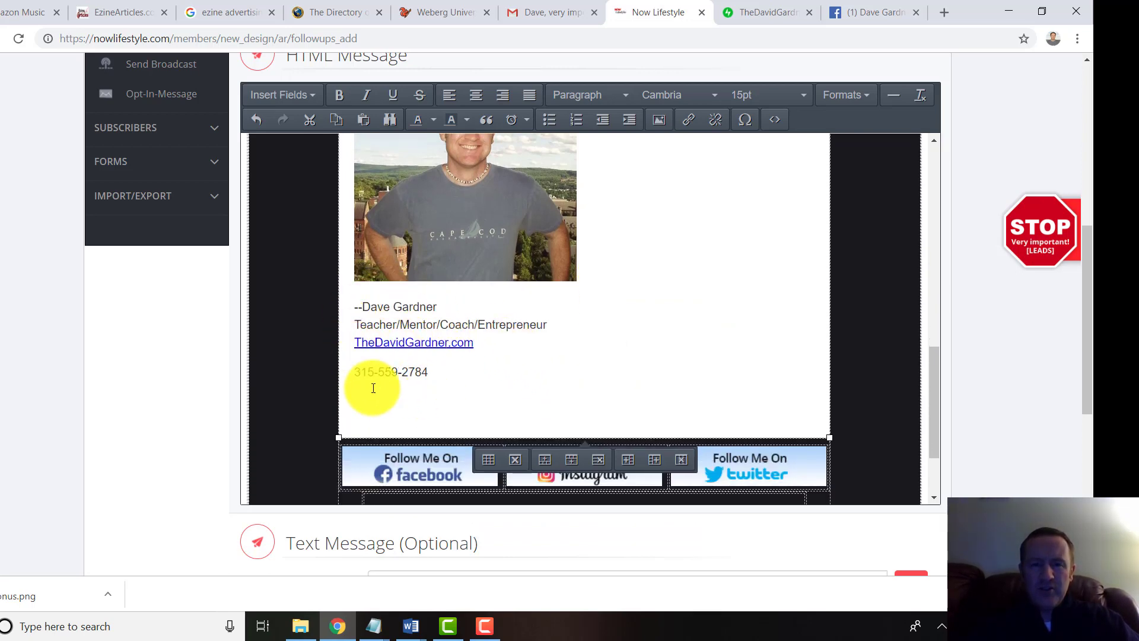
pyautogui.scroll(10, 412, 351)
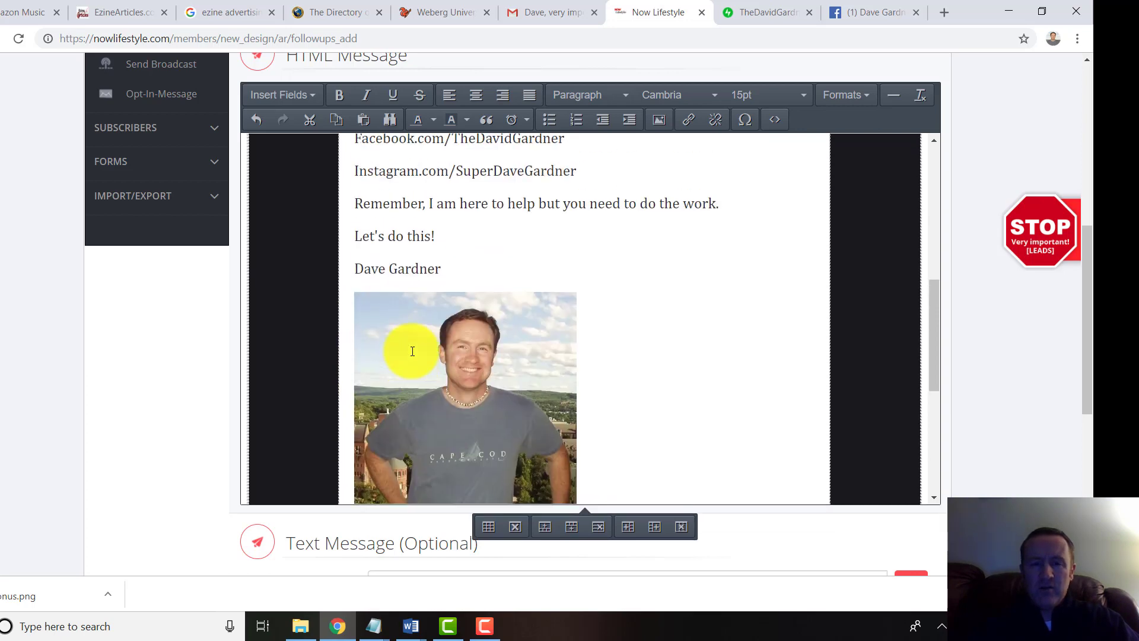
pyautogui.scroll(3, 412, 351)
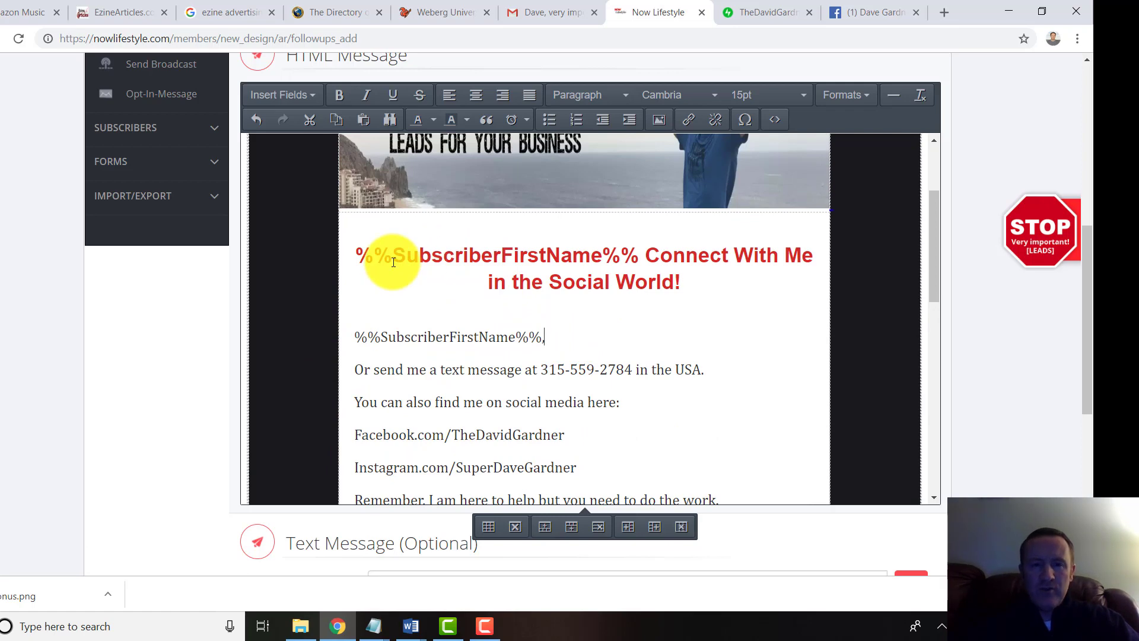
pyautogui.hotkey('ctrl', 'a')
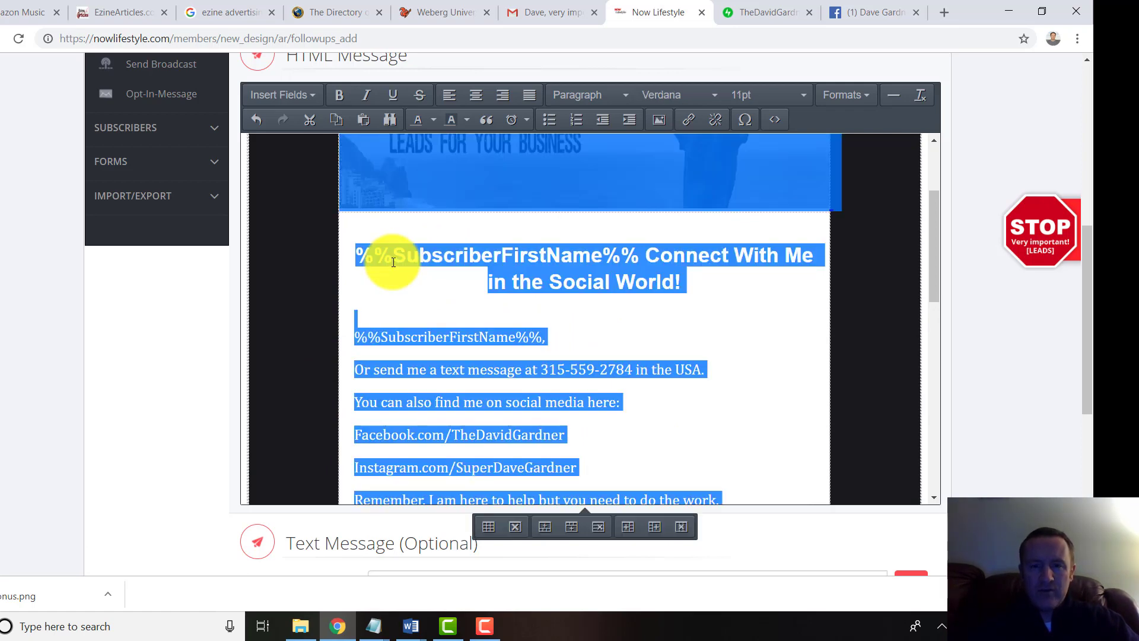
pyautogui.scroll(-5, 579, 301)
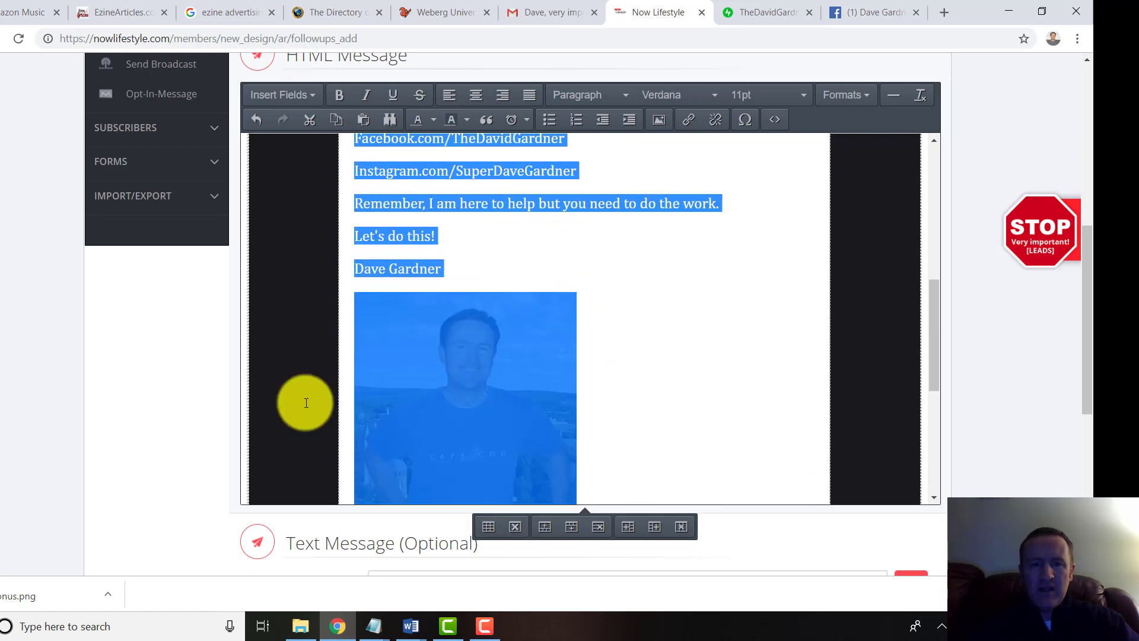
pyautogui.scroll(-6, 178, 414)
pyautogui.click(296, 309)
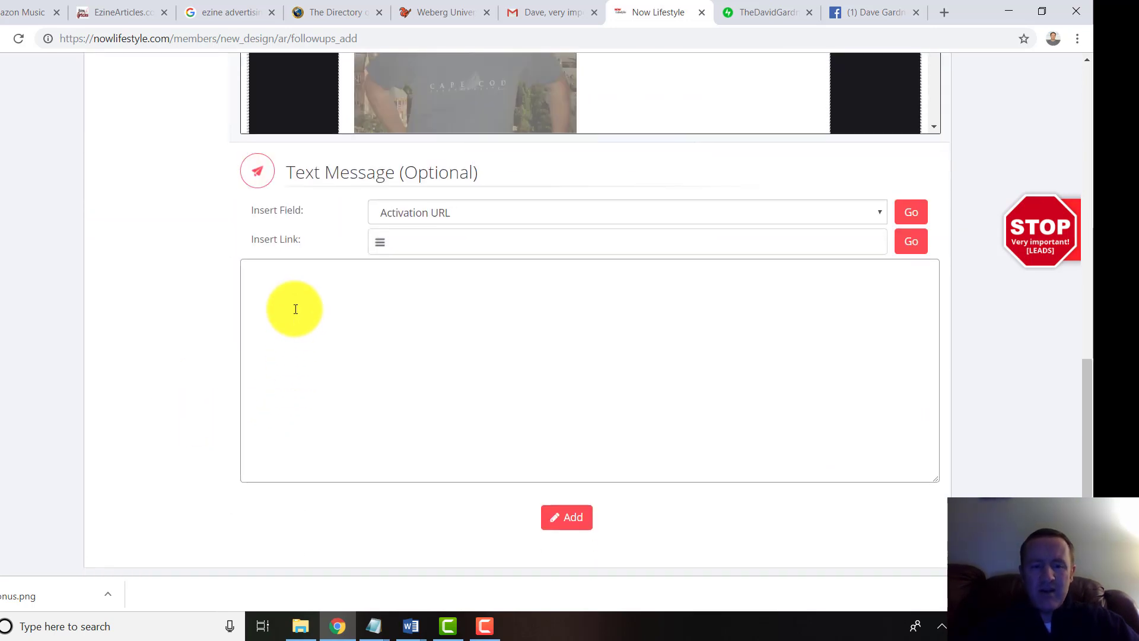
pyautogui.hotkey('ctrl', 'v')
# Read through the pasted plain-text version and point out the text message section's heading
pyautogui.scroll(3, 368, 339)
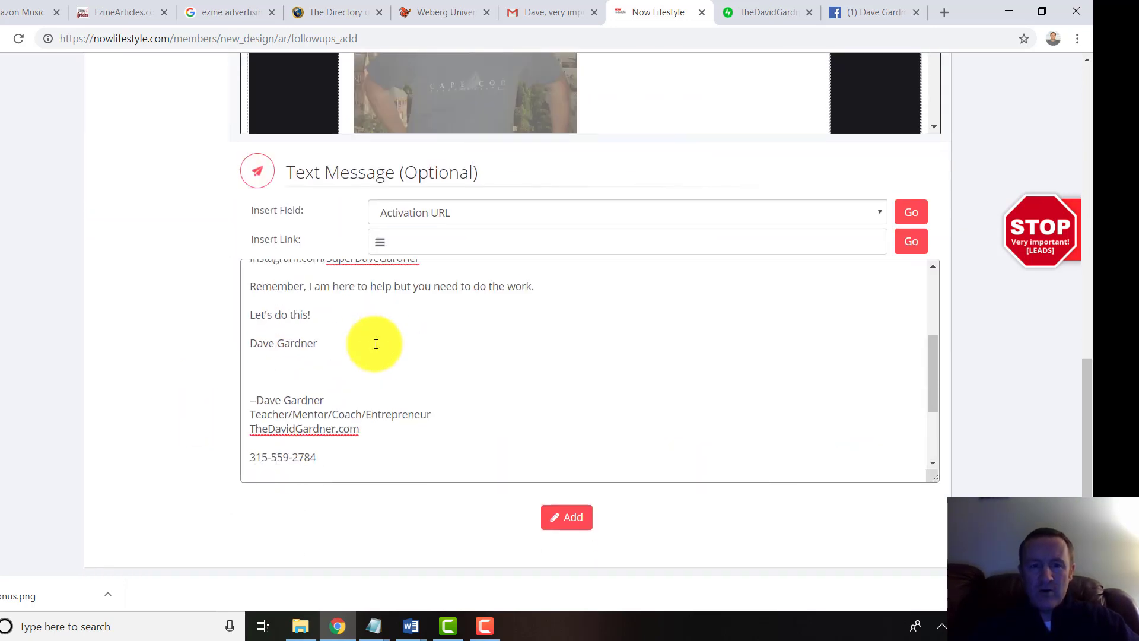
pyautogui.scroll(-3, 376, 347)
pyautogui.rightClick(377, 347)
pyautogui.scroll(10, 490, 305)
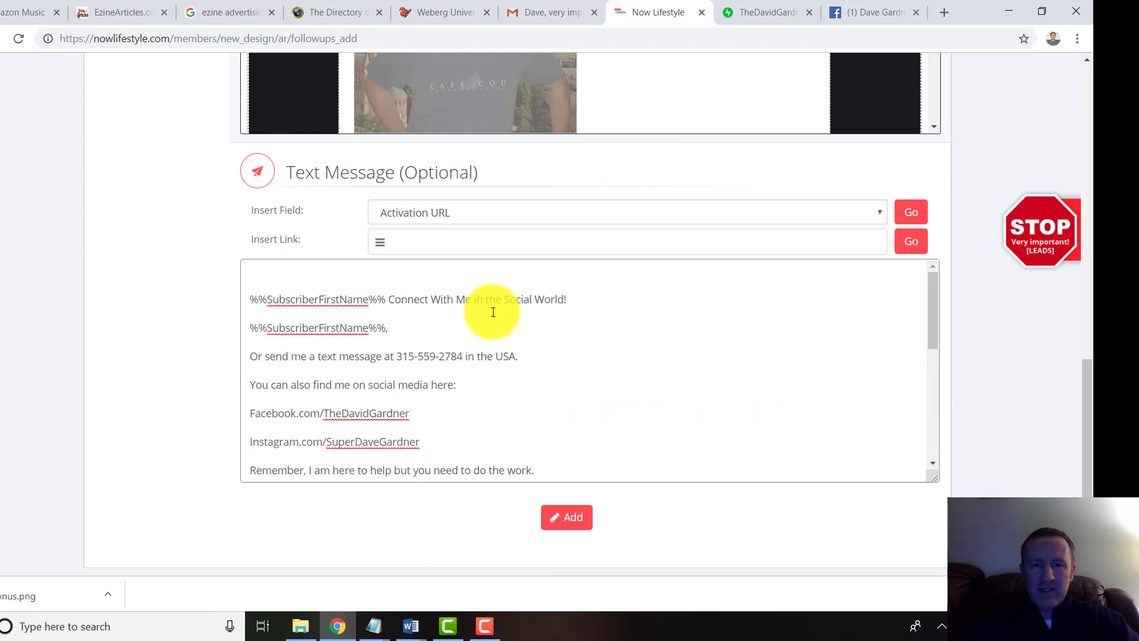
pyautogui.scroll(3, 186, 400)
pyautogui.scroll(-5, 183, 402)
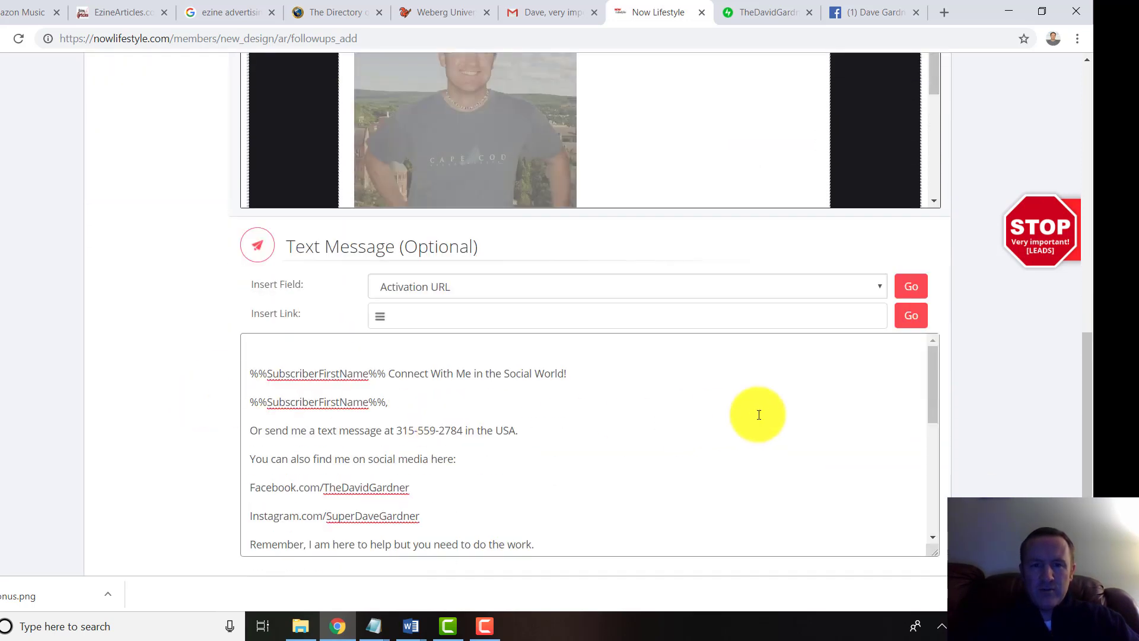
pyautogui.moveTo(933, 376); pyautogui.dragTo(928, 389)
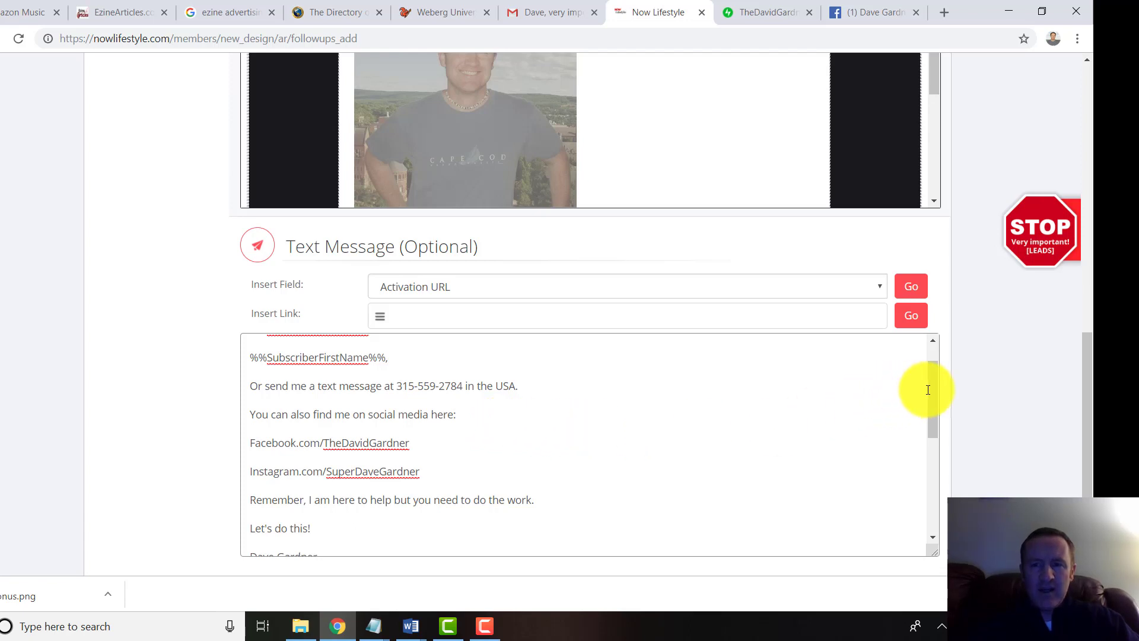
pyautogui.scroll(1, 933, 372)
pyautogui.moveTo(934, 372); pyautogui.dragTo(930, 358)
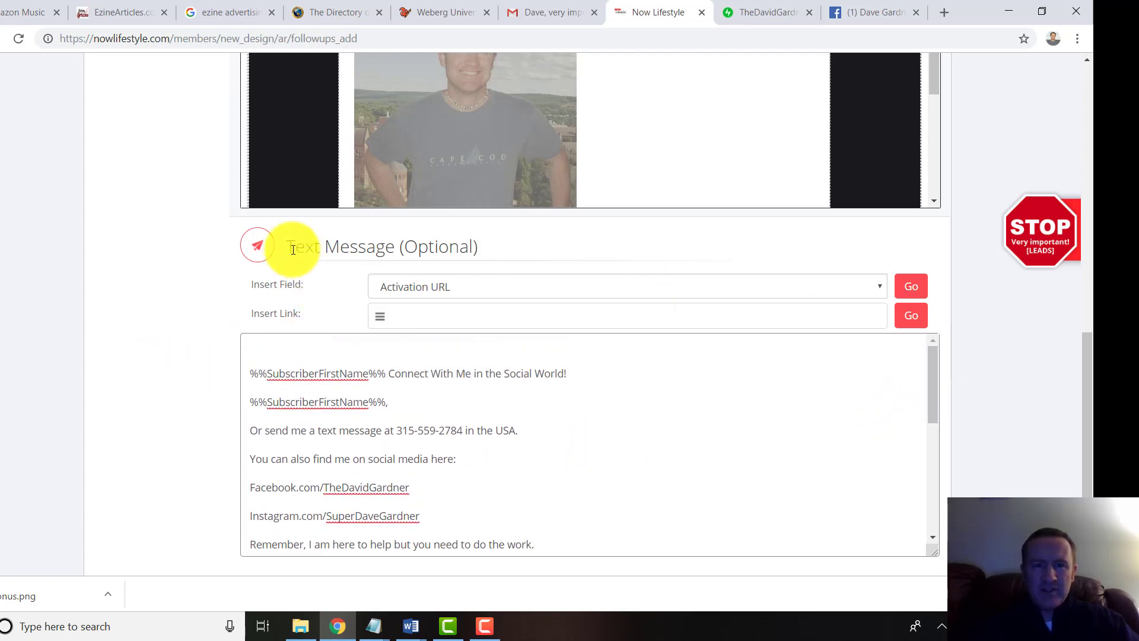
pyautogui.moveTo(289, 249); pyautogui.dragTo(402, 247)
pyautogui.click(337, 246)
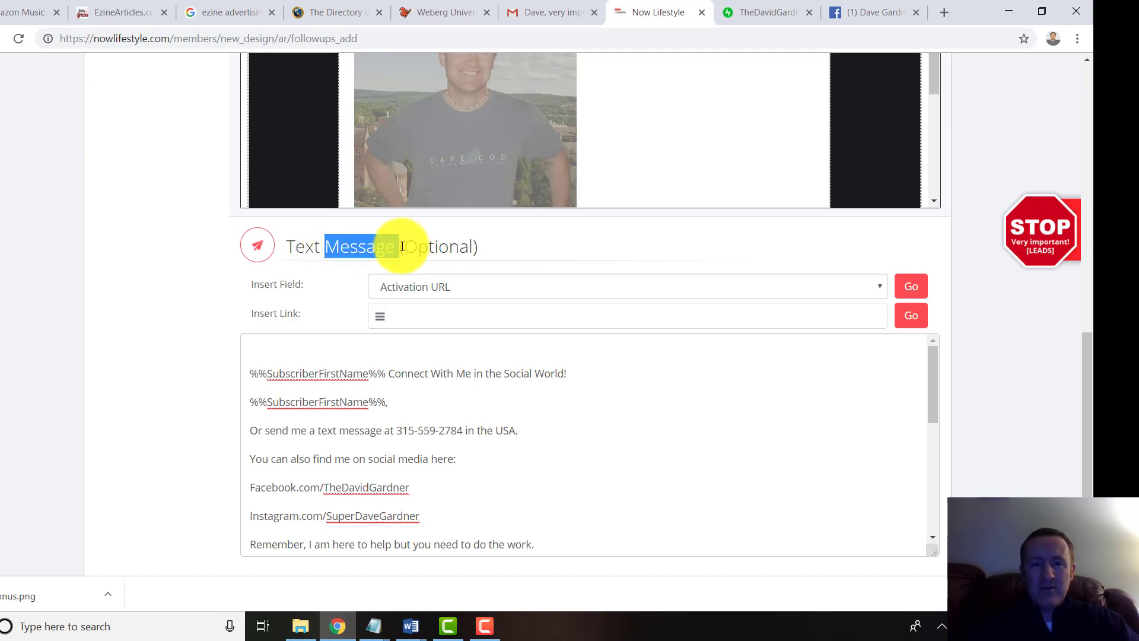
pyautogui.click(387, 248)
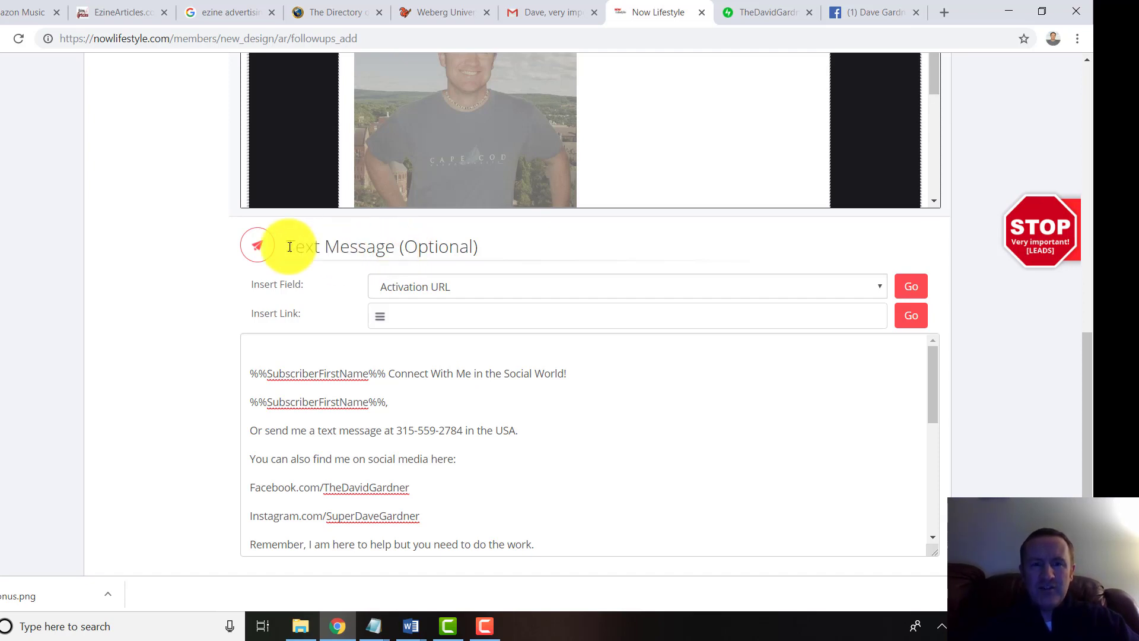
# Delete the "facebook Instagram Twitter" line above the copyright notice in the text message
pyautogui.scroll(-2, 55, 409)
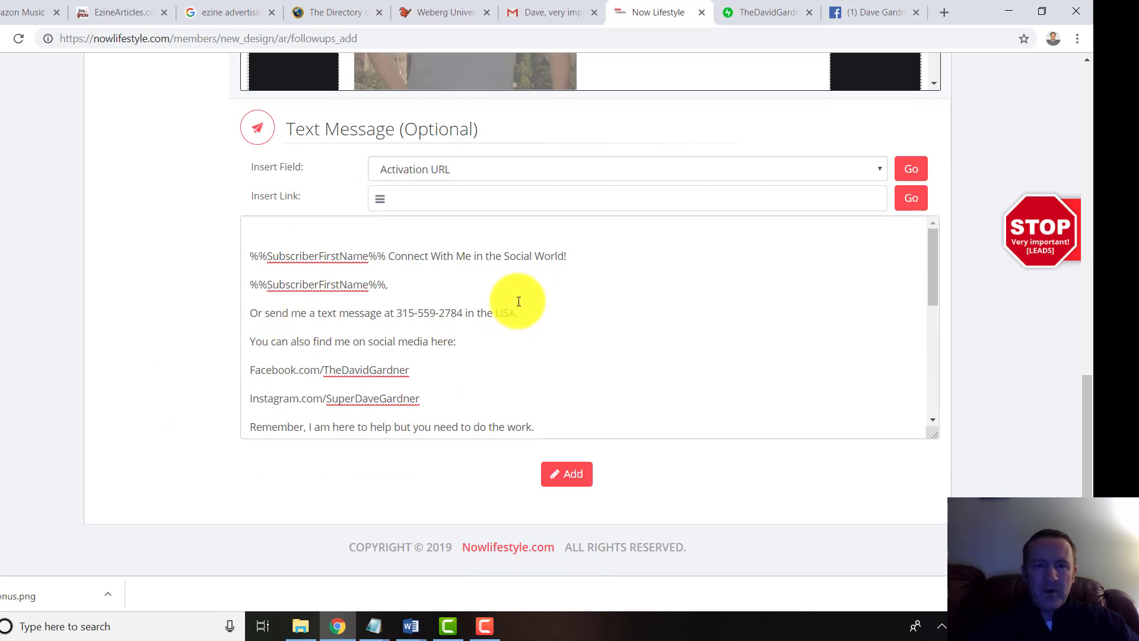
pyautogui.moveTo(935, 272); pyautogui.dragTo(673, 303)
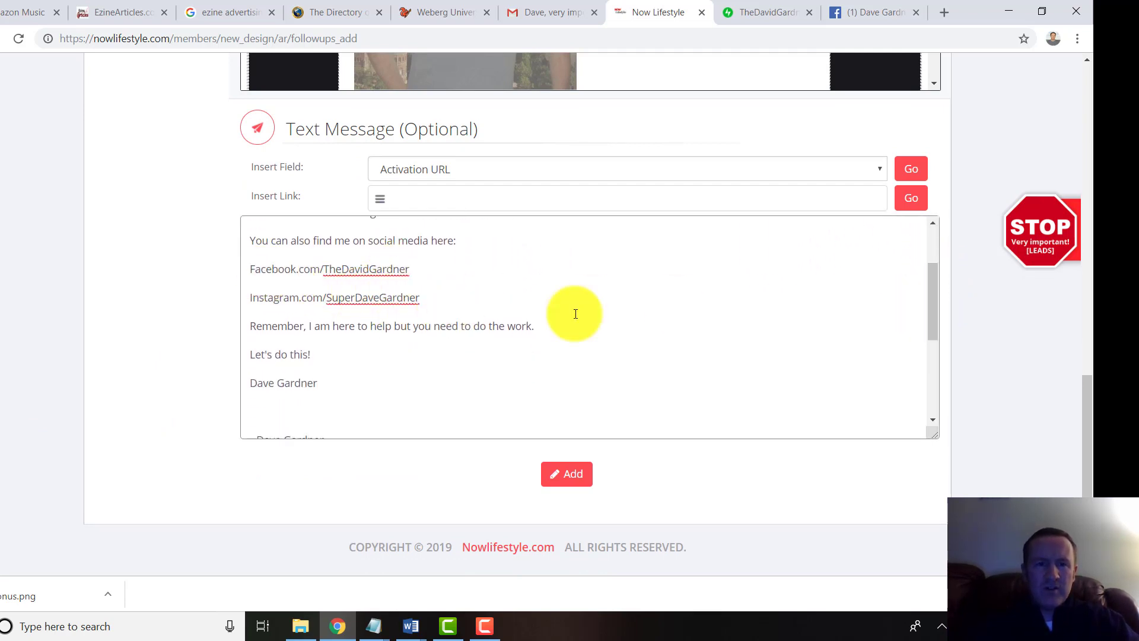
pyautogui.moveTo(935, 293); pyautogui.dragTo(930, 378)
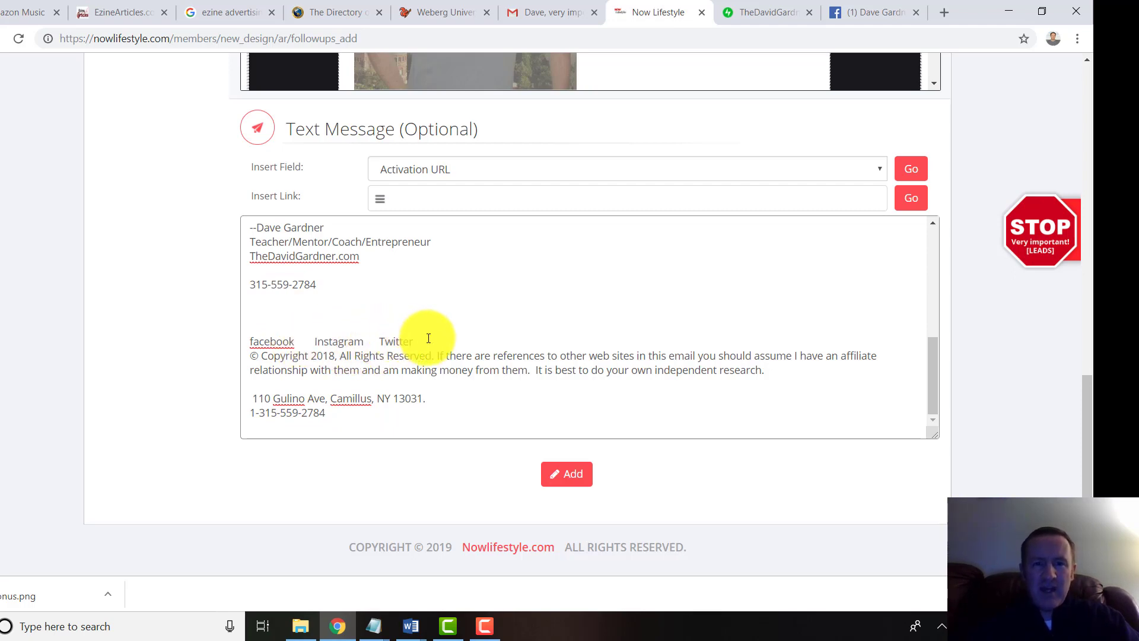
pyautogui.moveTo(428, 340); pyautogui.dragTo(249, 342)
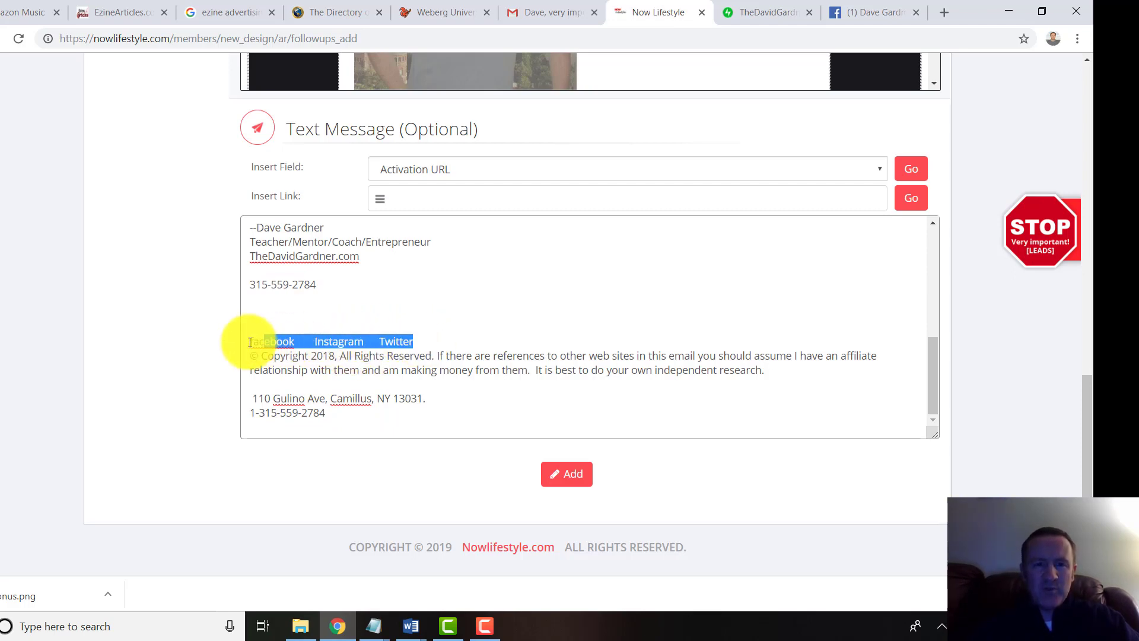
pyautogui.press('Delete')
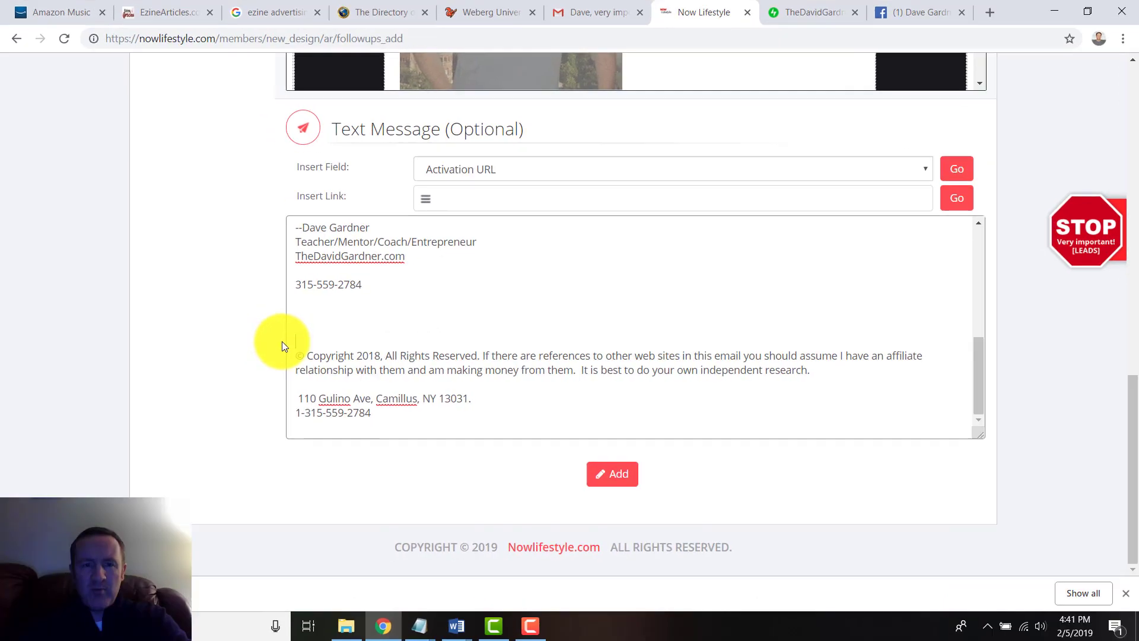
# Review the affiliate disclaimer in the text message and set its copyright year to 2019
pyautogui.scroll(3, 455, 322)
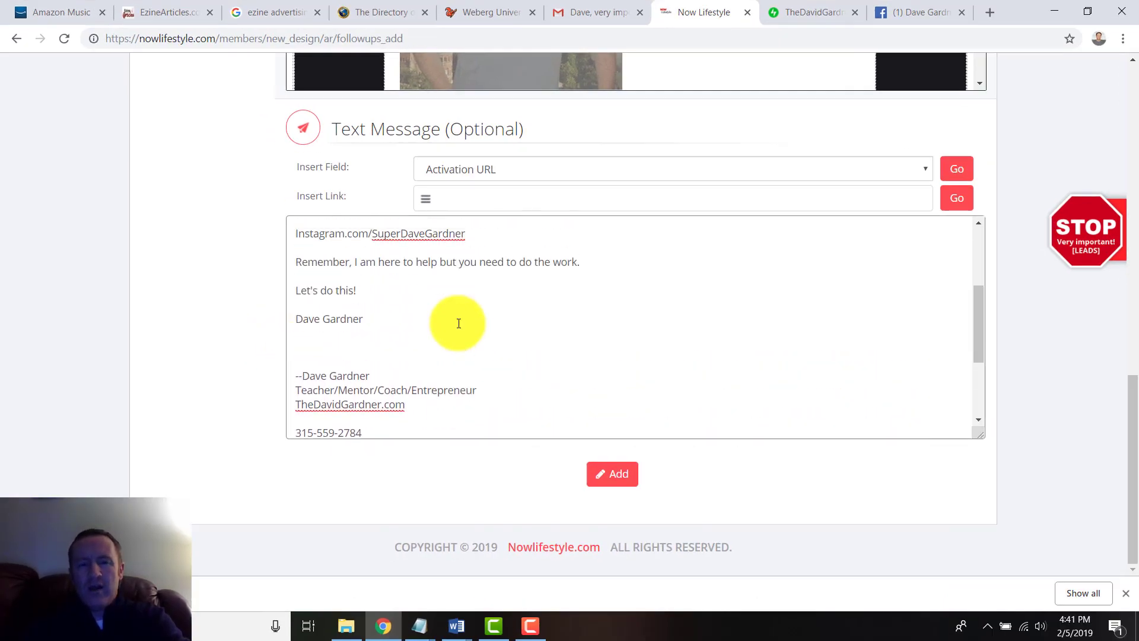
pyautogui.scroll(-3, 459, 319)
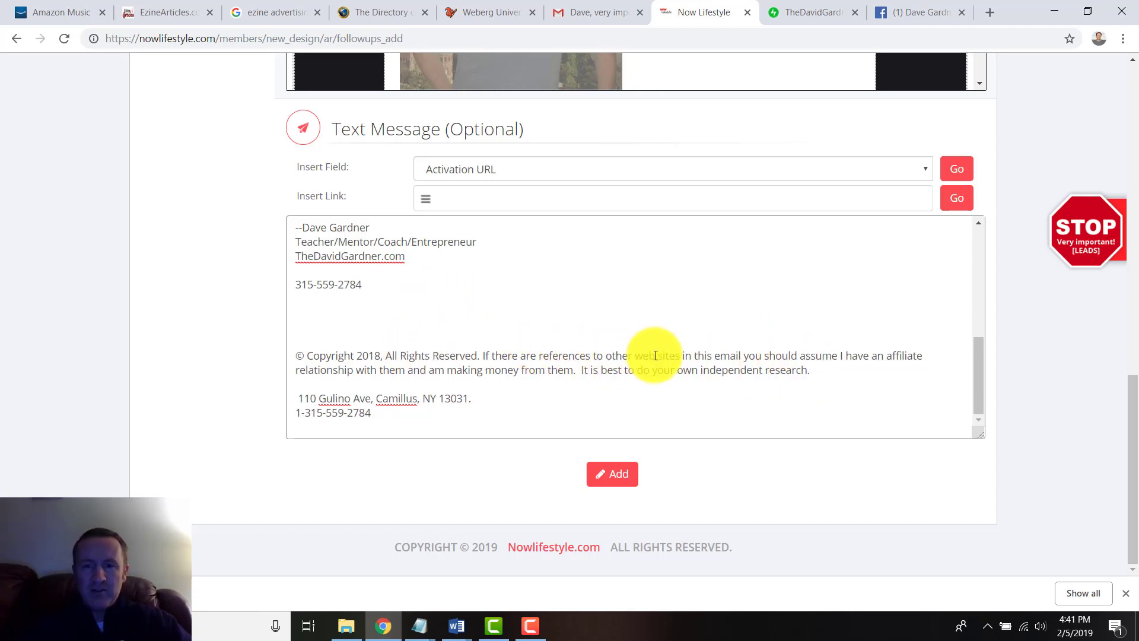
pyautogui.click(500, 355)
pyautogui.moveTo(598, 355); pyautogui.dragTo(877, 356)
pyautogui.click(877, 355)
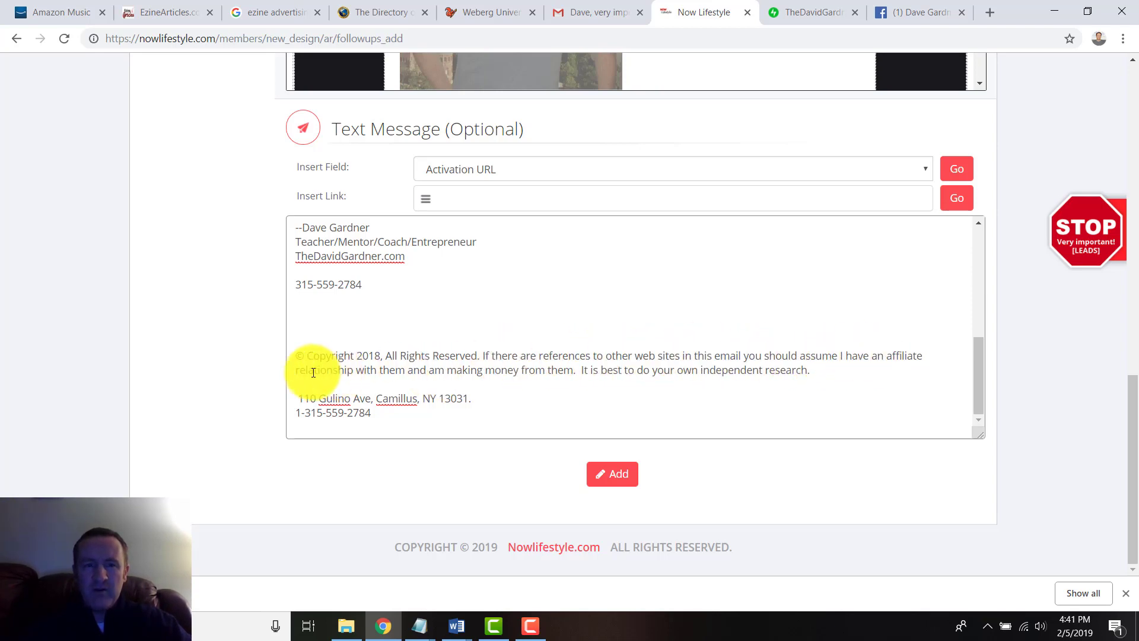
pyautogui.moveTo(313, 369); pyautogui.dragTo(818, 374)
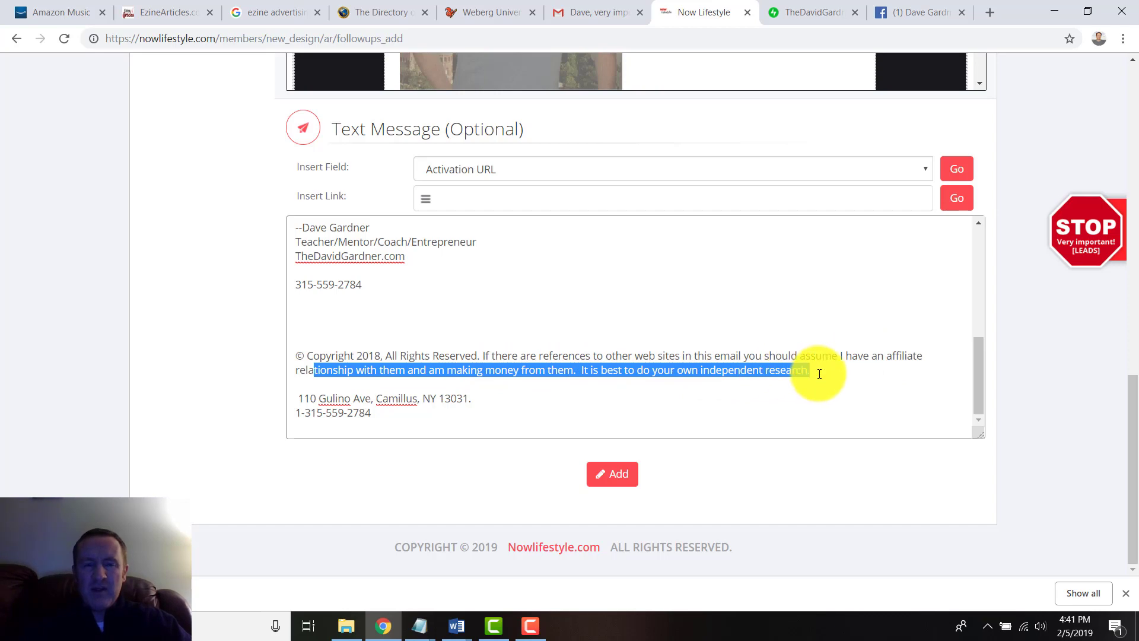
pyautogui.click(378, 357)
pyautogui.press('BackSpace')
pyautogui.write('9')
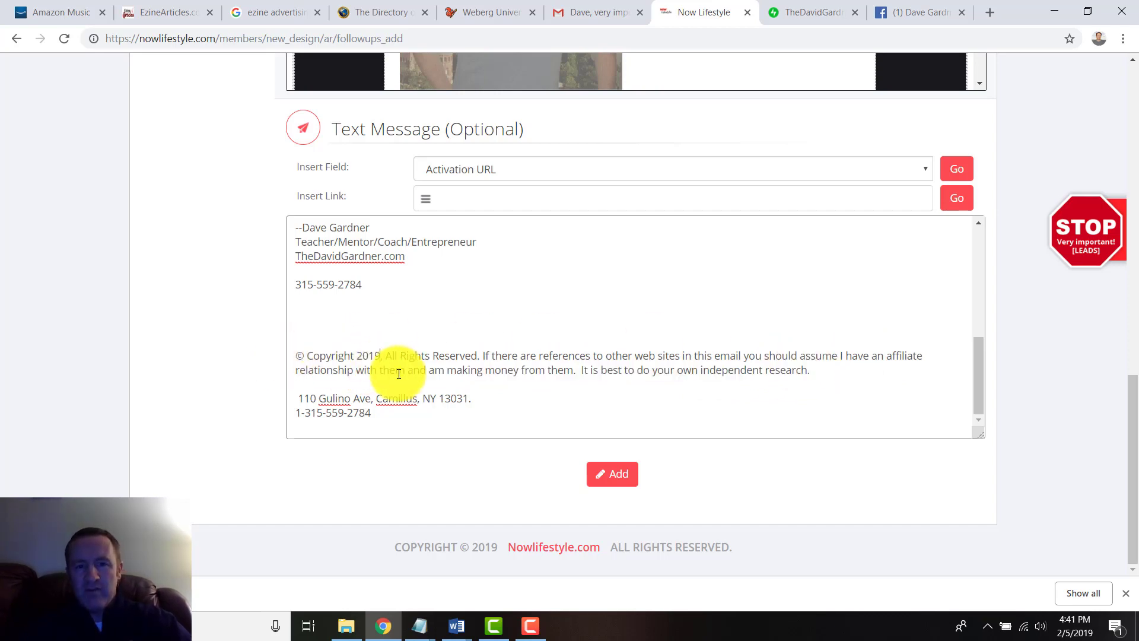
# Review the text message from its beginning, the follow-up's send delay and subject, and the signature area of the HTML message
pyautogui.scroll(5, 381, 359)
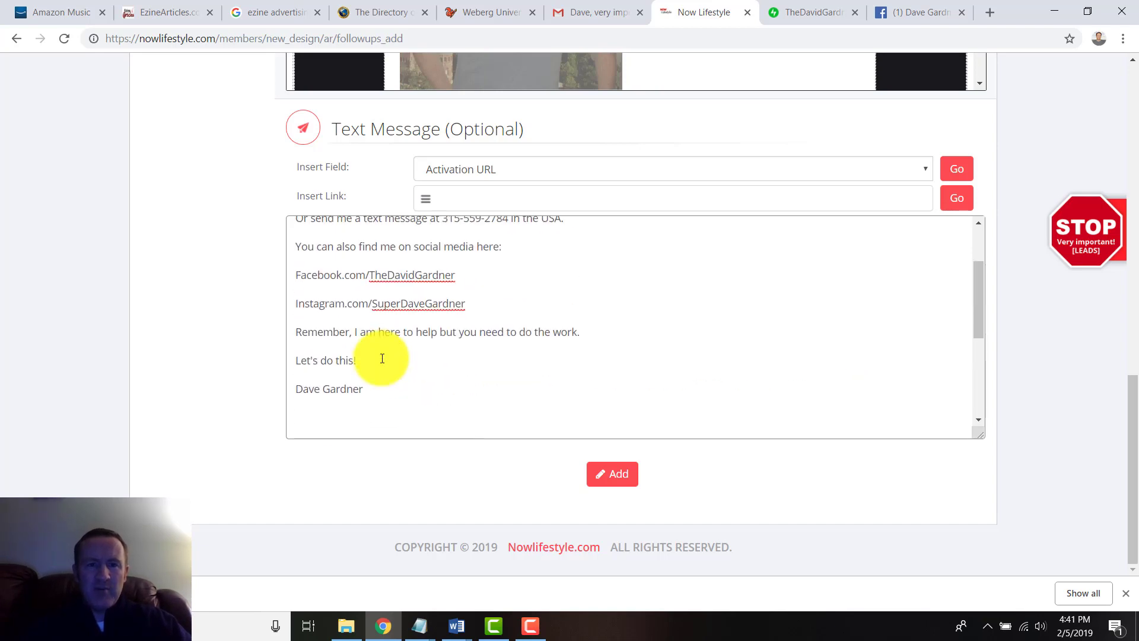
pyautogui.scroll(2, 381, 359)
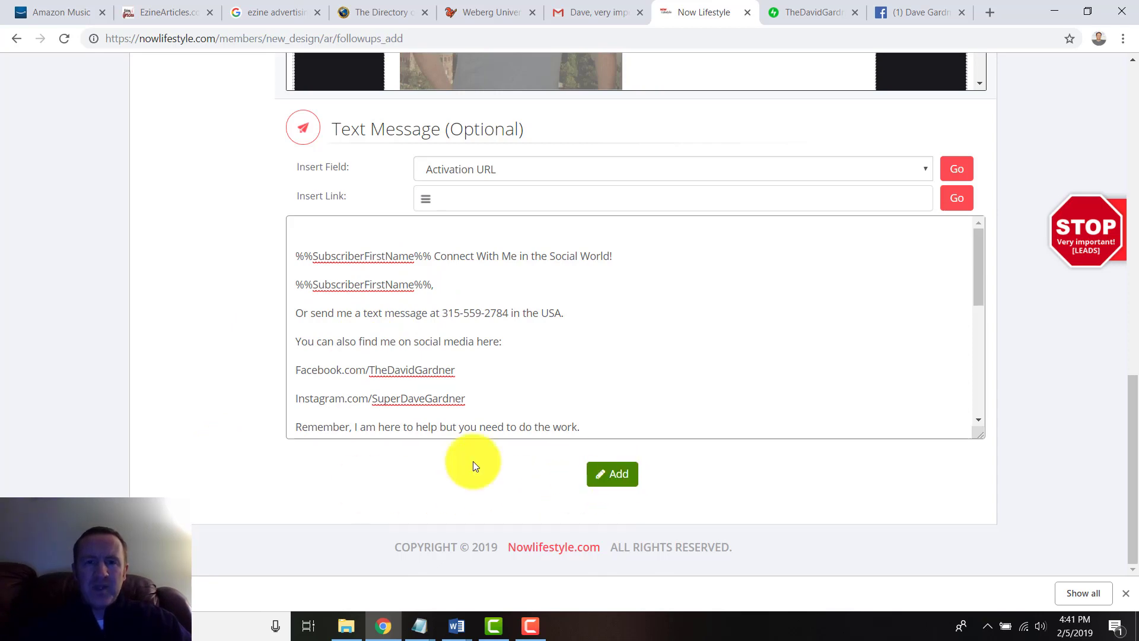
pyautogui.scroll(6, 300, 450)
pyautogui.scroll(-5, 217, 490)
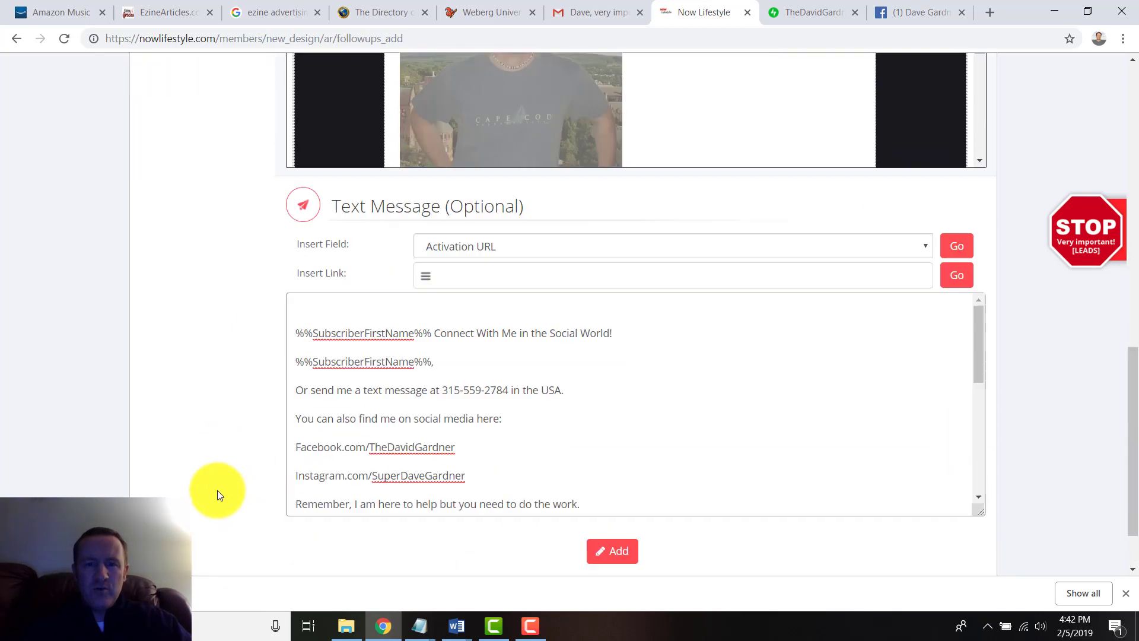
pyautogui.scroll(6, 612, 554)
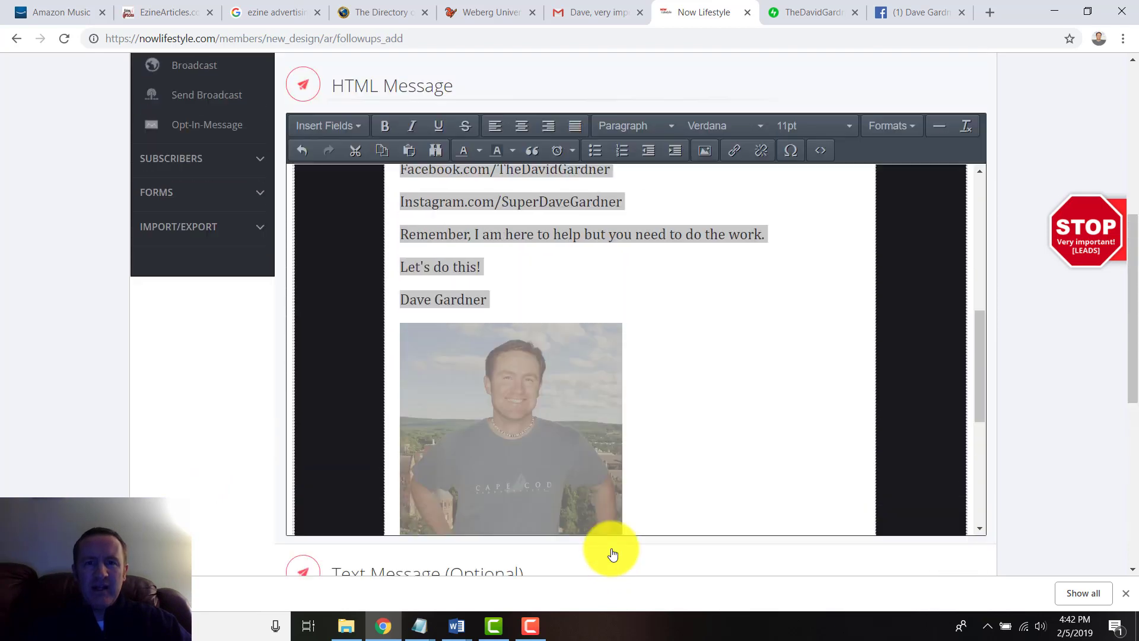
pyautogui.scroll(4, 613, 553)
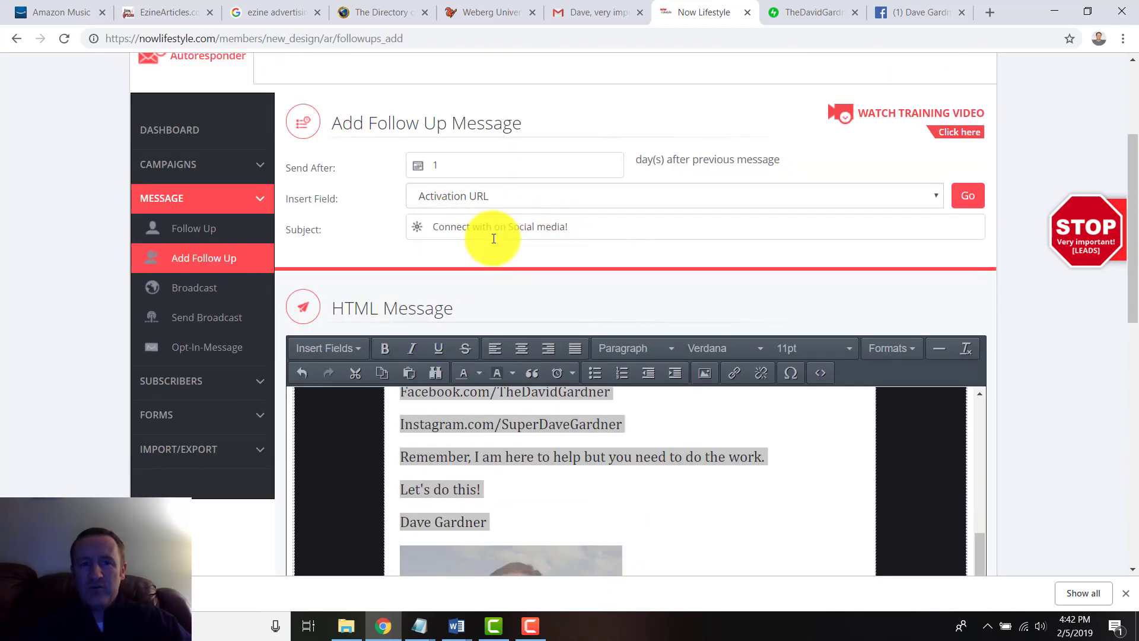
pyautogui.scroll(-2, 310, 399)
pyautogui.press('Delete')
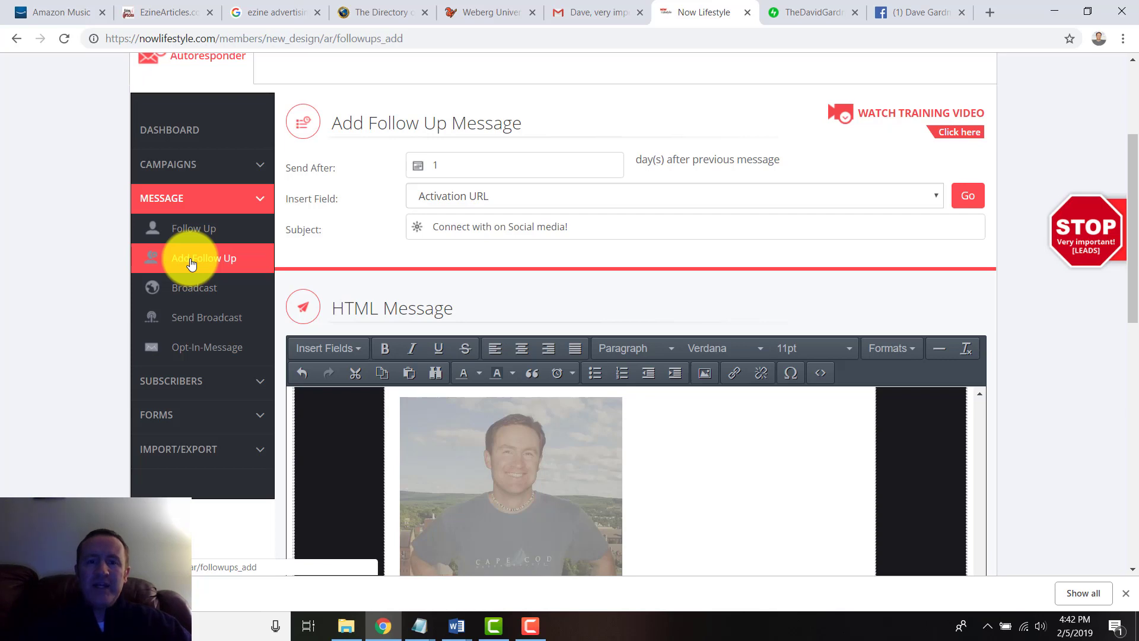
pyautogui.scroll(-3, 415, 445)
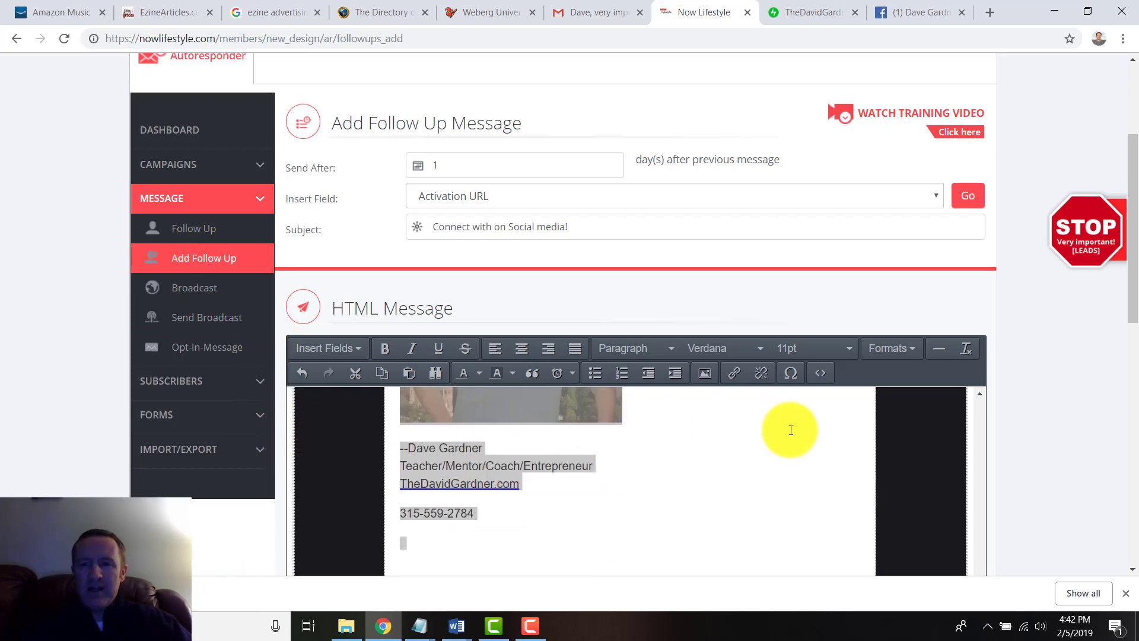
# Review the follow-up's HTML message from its banner through heading, body and signature to the social buttons and copyright footer
pyautogui.scroll(10, 791, 430)
pyautogui.click(803, 508)
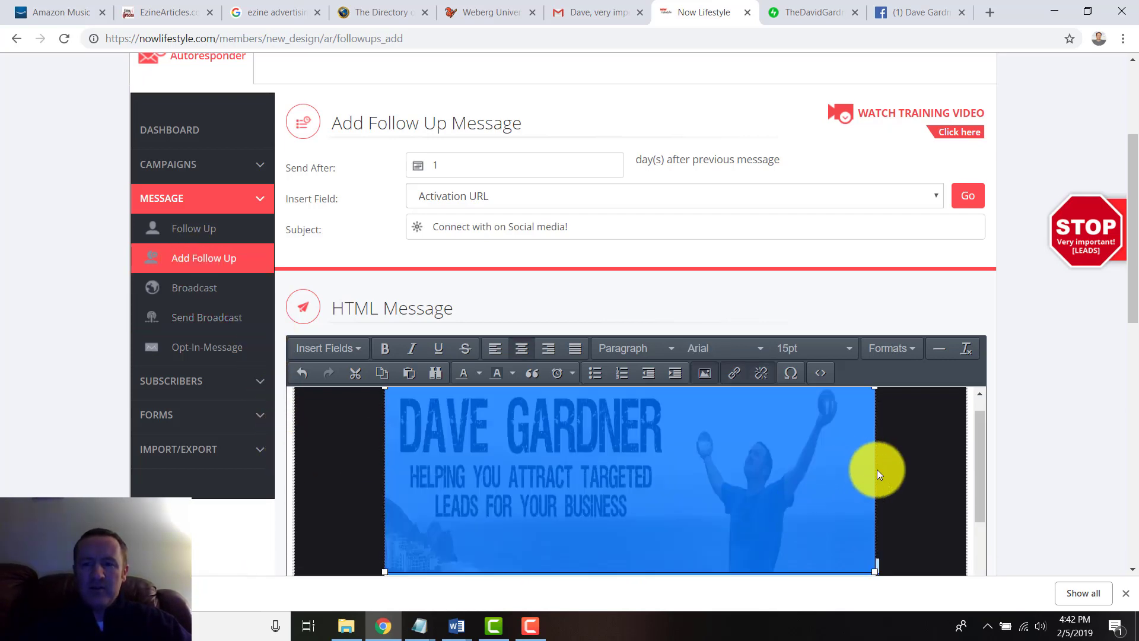
pyautogui.click(933, 475)
pyautogui.scroll(-4, 961, 463)
pyautogui.scroll(-4, 999, 441)
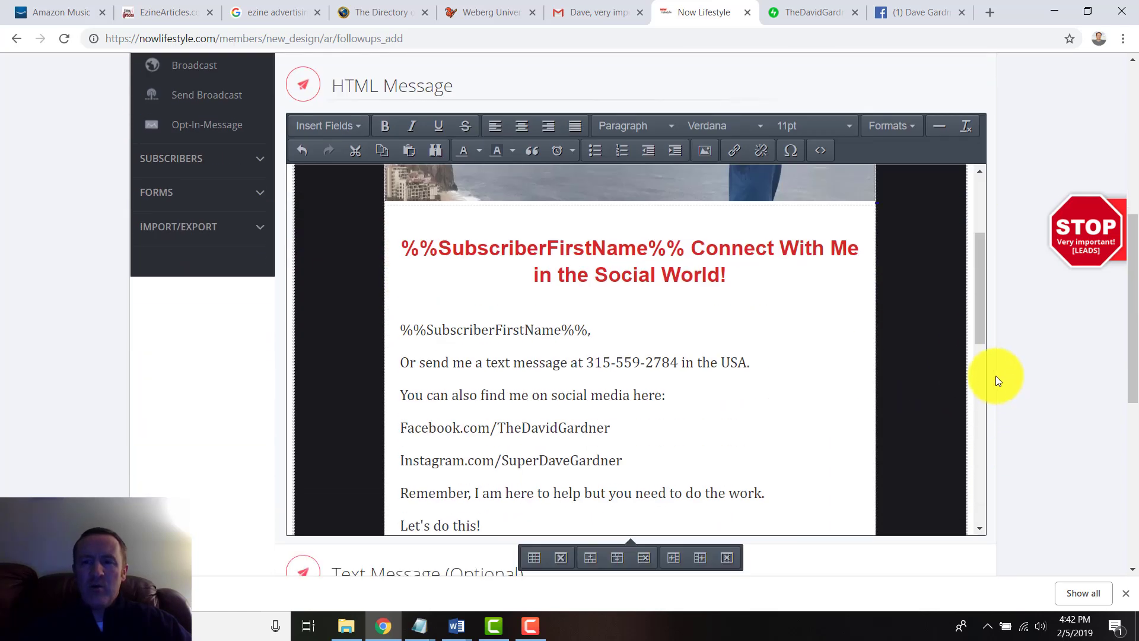
pyautogui.moveTo(981, 334); pyautogui.dragTo(981, 244)
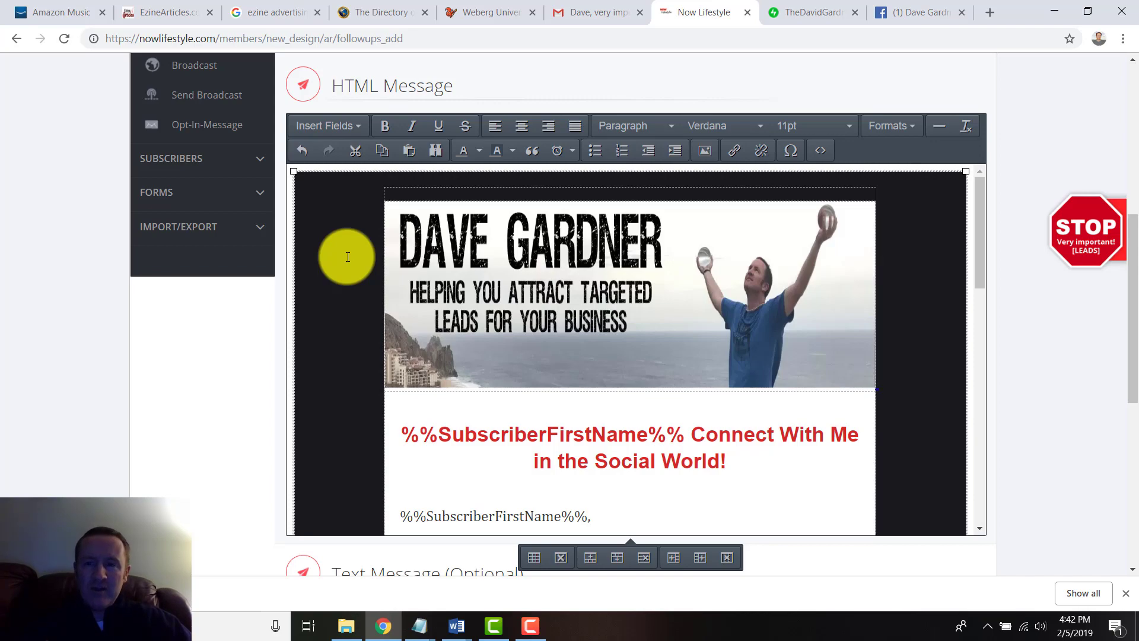
pyautogui.scroll(-8, 335, 314)
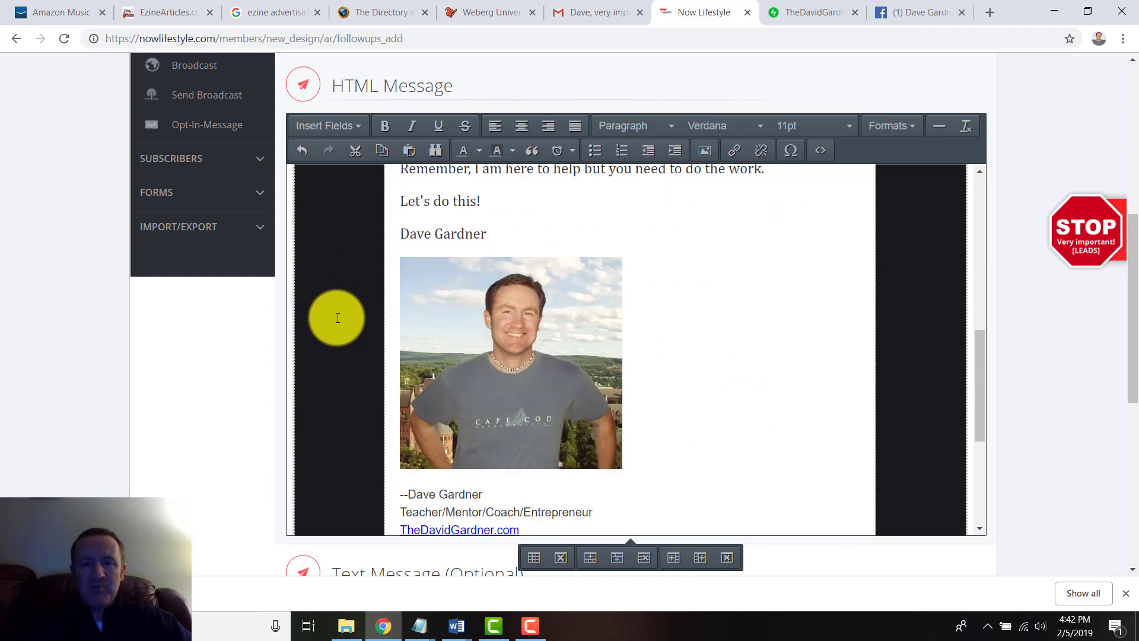
pyautogui.scroll(-5, 337, 318)
pyautogui.scroll(-4, 337, 318)
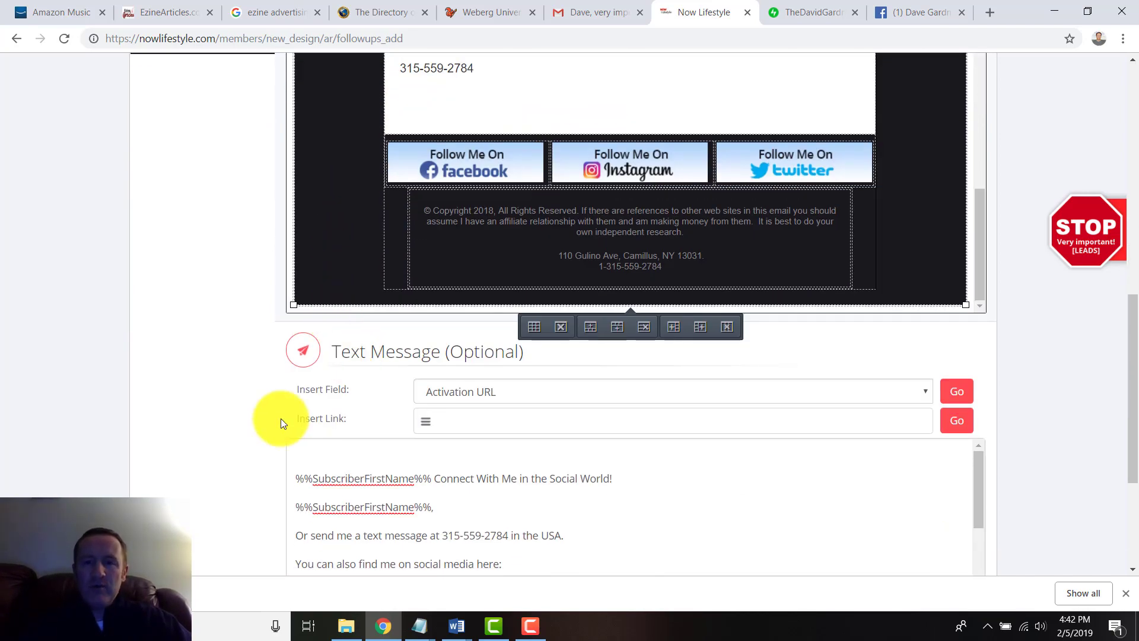
pyautogui.scroll(4, 240, 418)
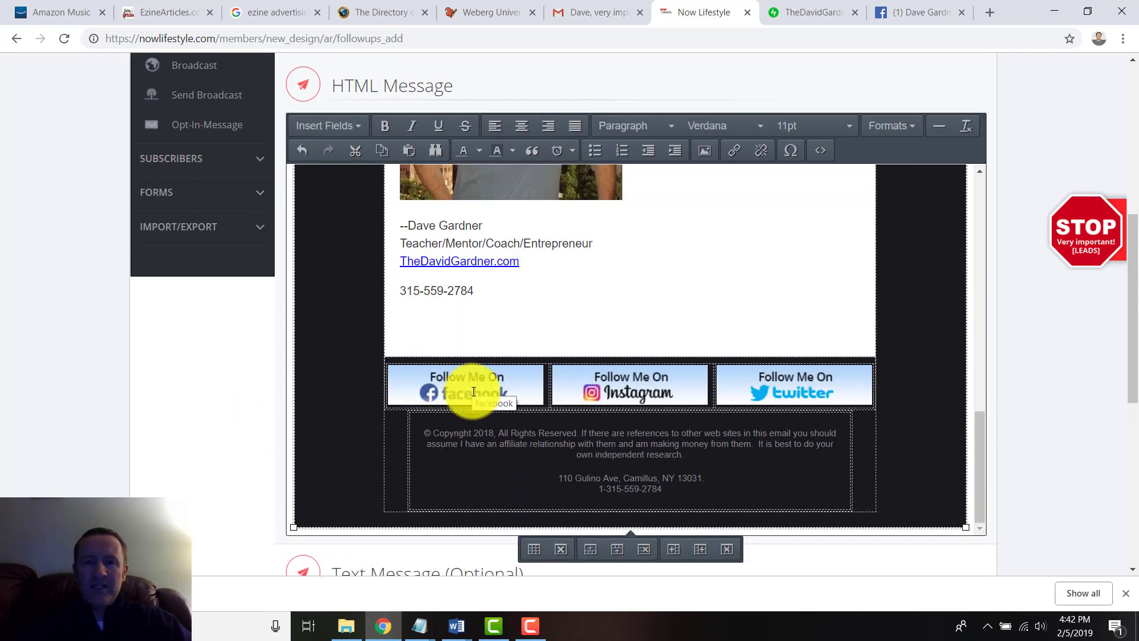
pyautogui.scroll(8, 472, 388)
pyautogui.scroll(-8, 1075, 297)
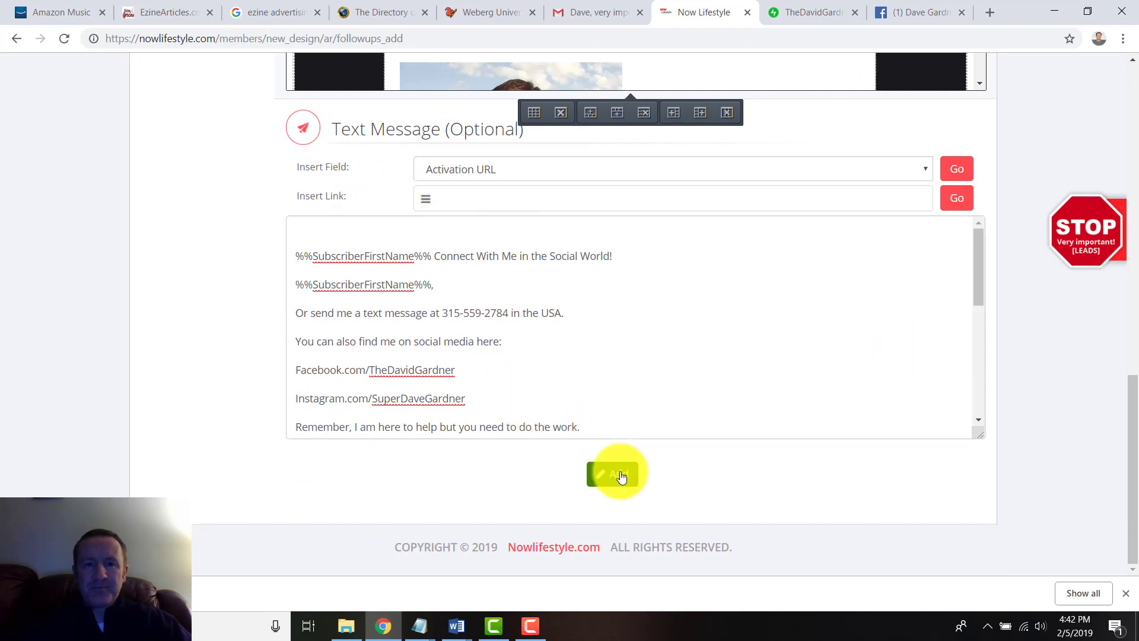
# Add the finished follow-up message to the campaign and check it in the list of follow-up messages
pyautogui.click(621, 476)
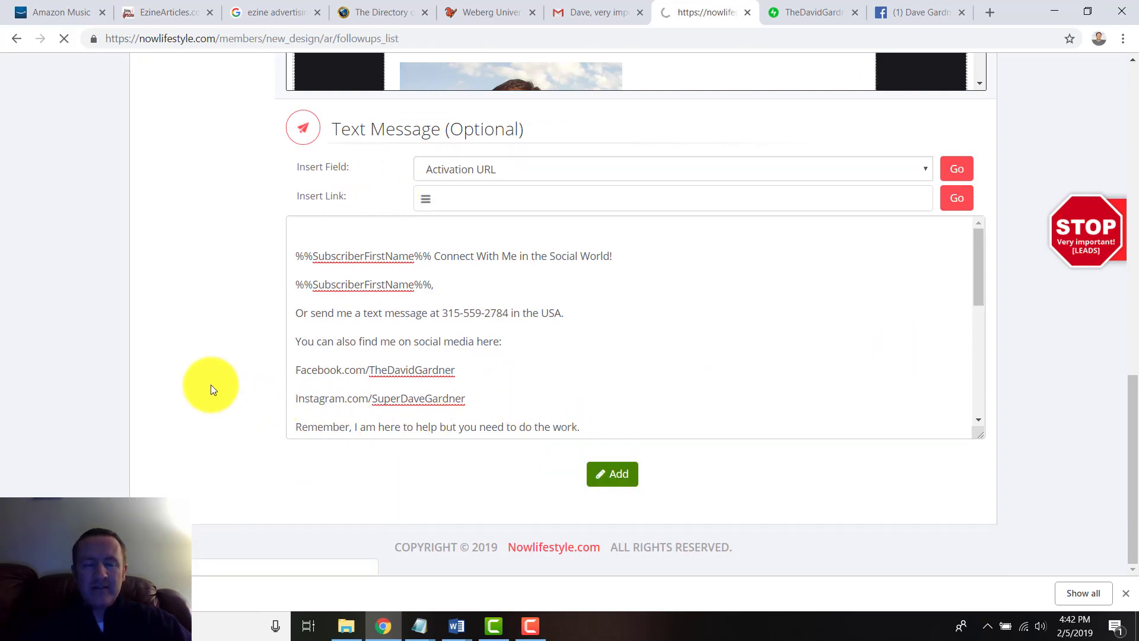
pyautogui.scroll(-2, 610, 430)
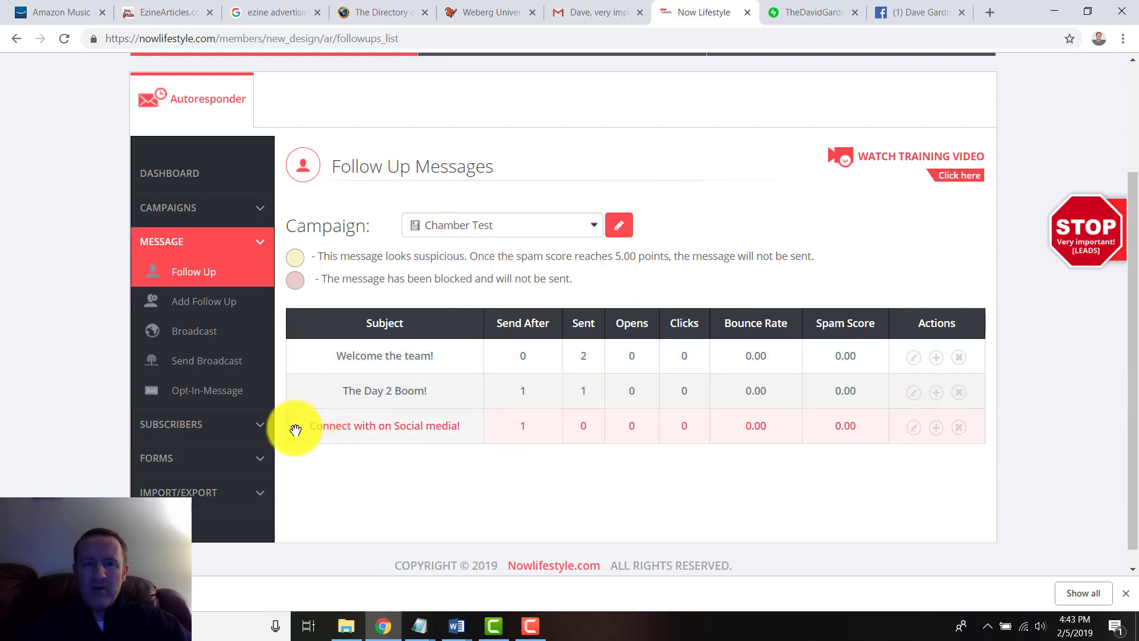
pyautogui.moveTo(335, 167); pyautogui.dragTo(522, 172)
pyautogui.click(522, 172)
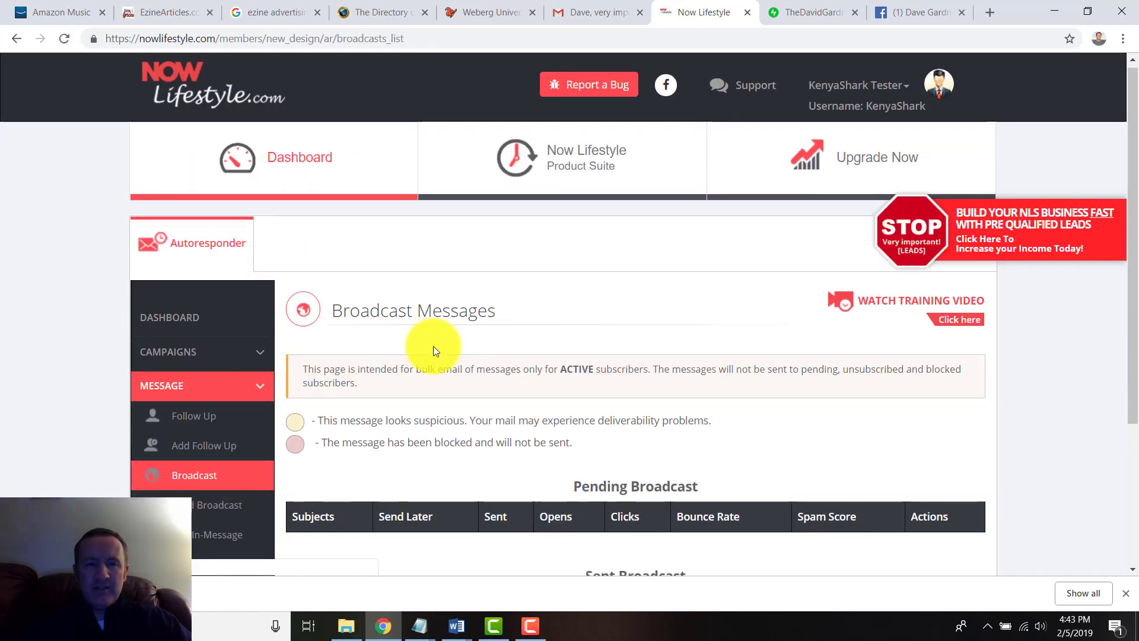
# Look over the broadcast messages page, start a new broadcast and include the Chamber Test campaign in it
pyautogui.scroll(-2, 435, 348)
pyautogui.scroll(-3, 434, 347)
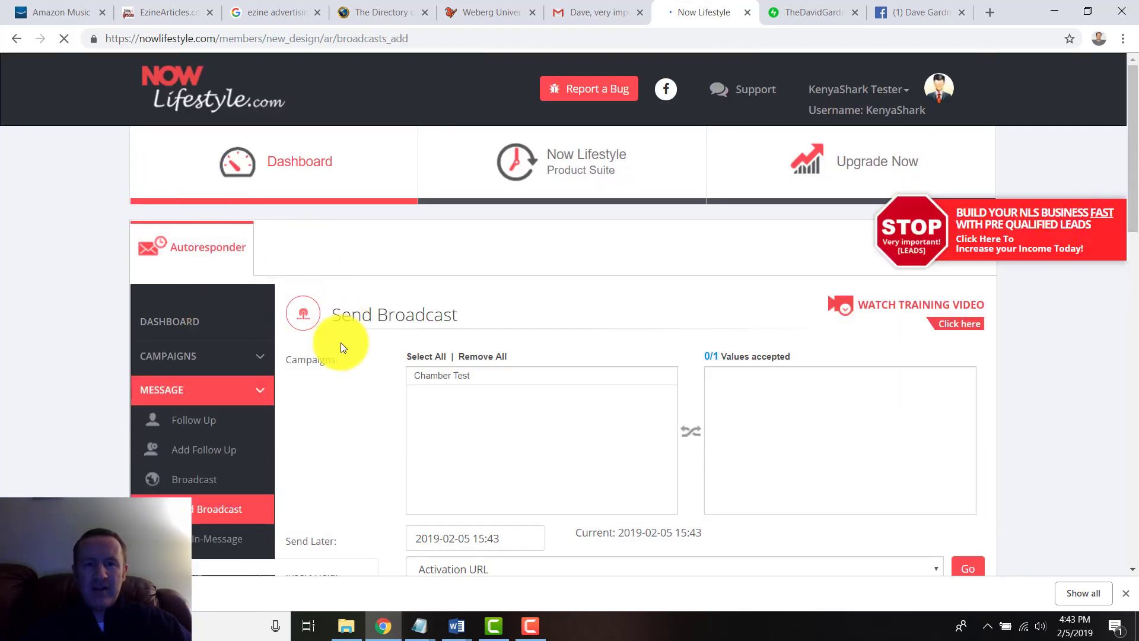
pyautogui.scroll(-3, 341, 343)
pyautogui.click(445, 227)
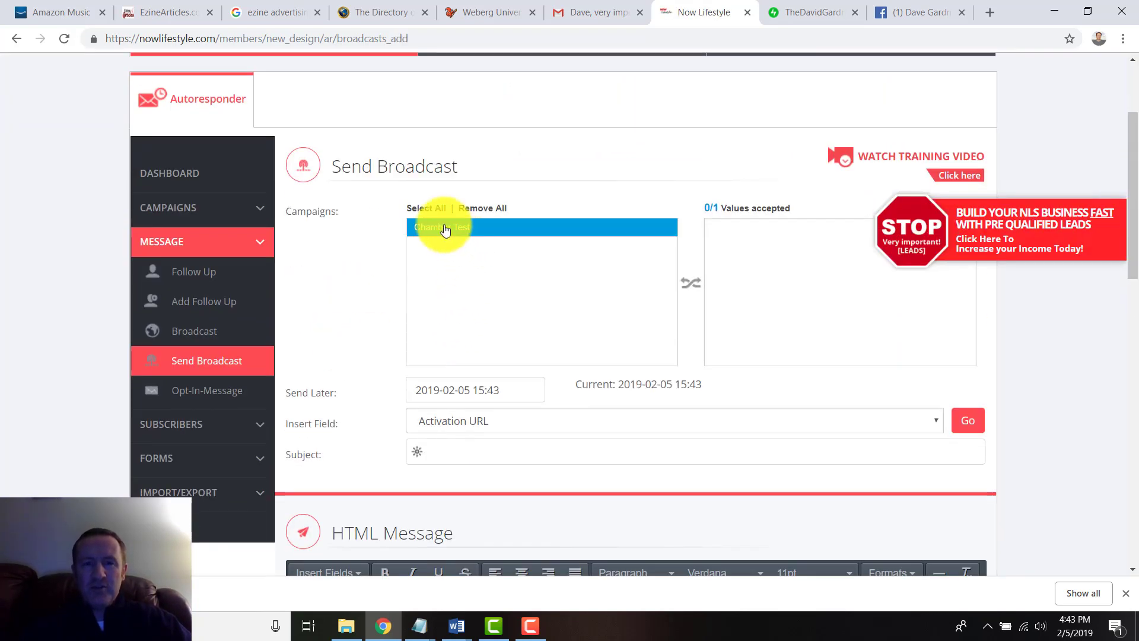
pyautogui.click(444, 228)
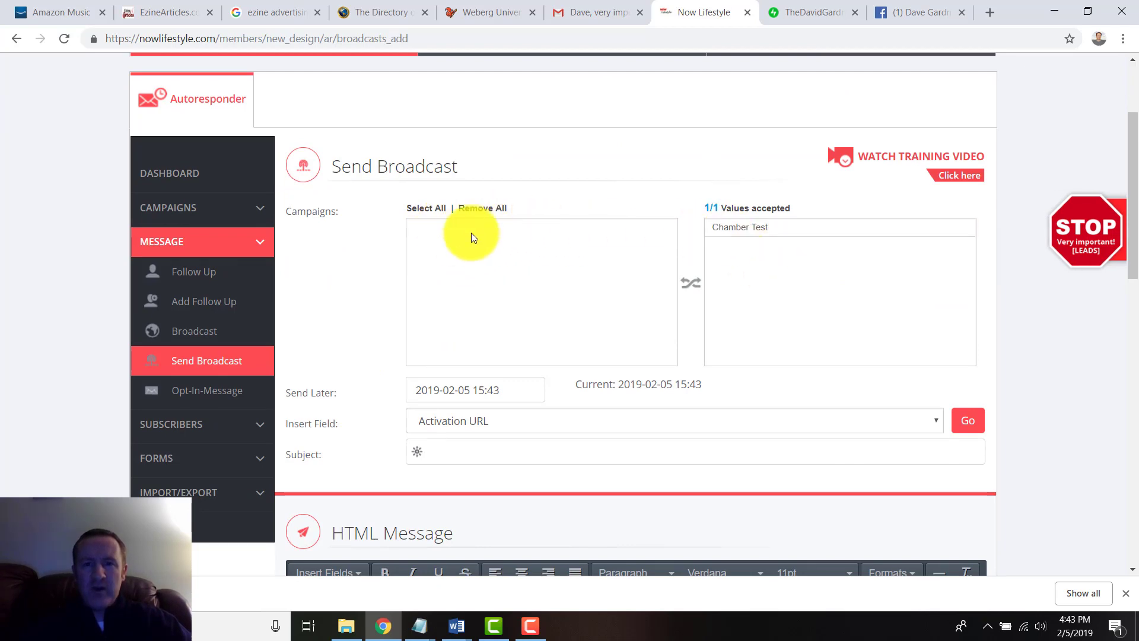
# Set the broadcast's subject to "Connect with on Social media!"
pyautogui.scroll(-4, 446, 255)
pyautogui.click(458, 235)
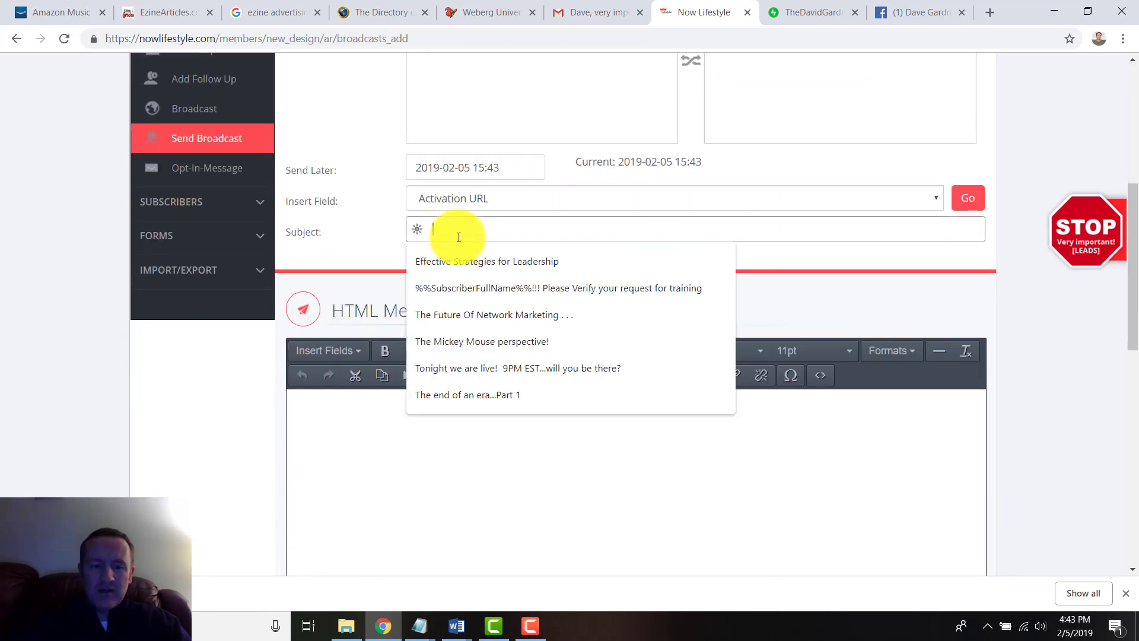
pyautogui.write('Connect')
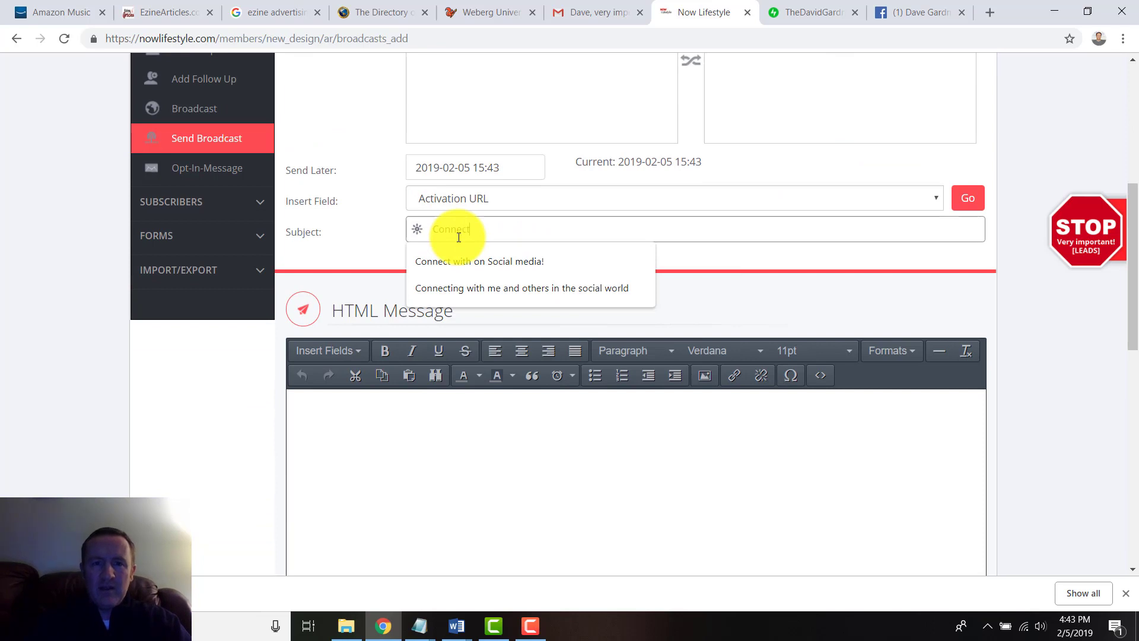
pyautogui.press('Down')
pyautogui.press('Tab')
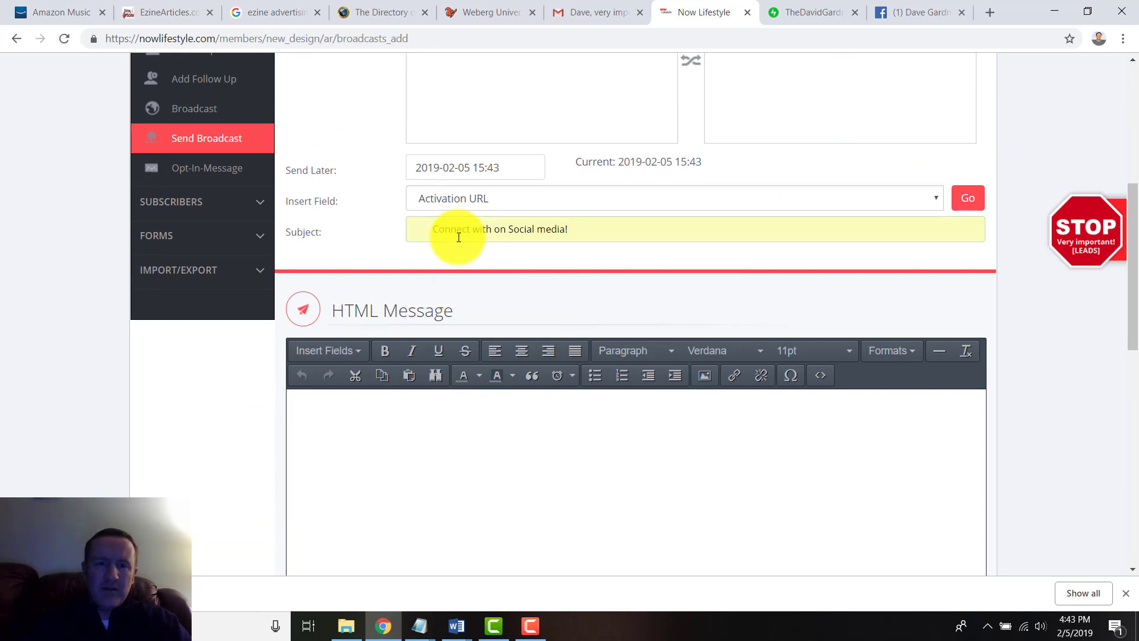
# Copy all the HTML code from the Email_Template document in Word and insert it as the source code of the broadcast's HTML message
pyautogui.scroll(-2, 459, 237)
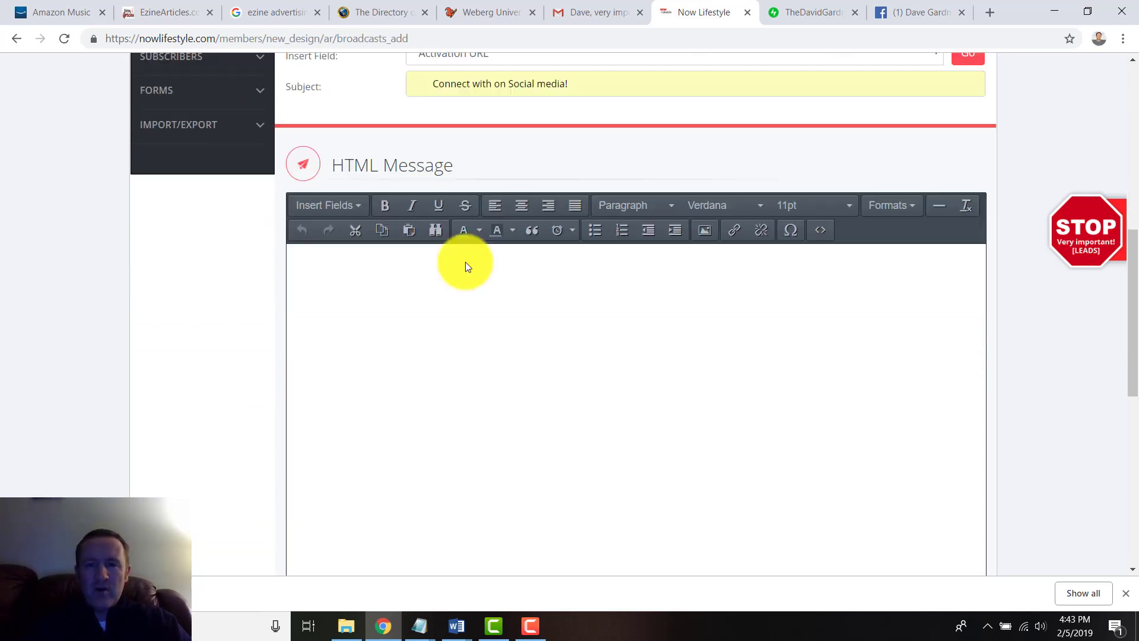
pyautogui.click(819, 230)
pyautogui.hotkey('alt', 'Tab')
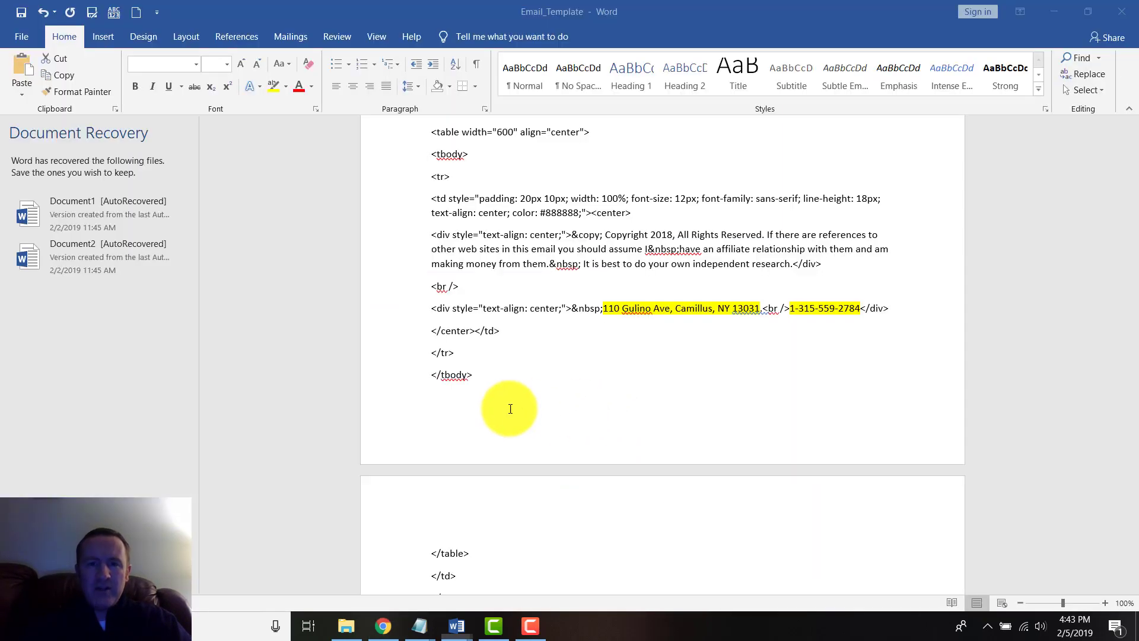
pyautogui.hotkey('ctrl', 'a')
pyautogui.rightClick(553, 237)
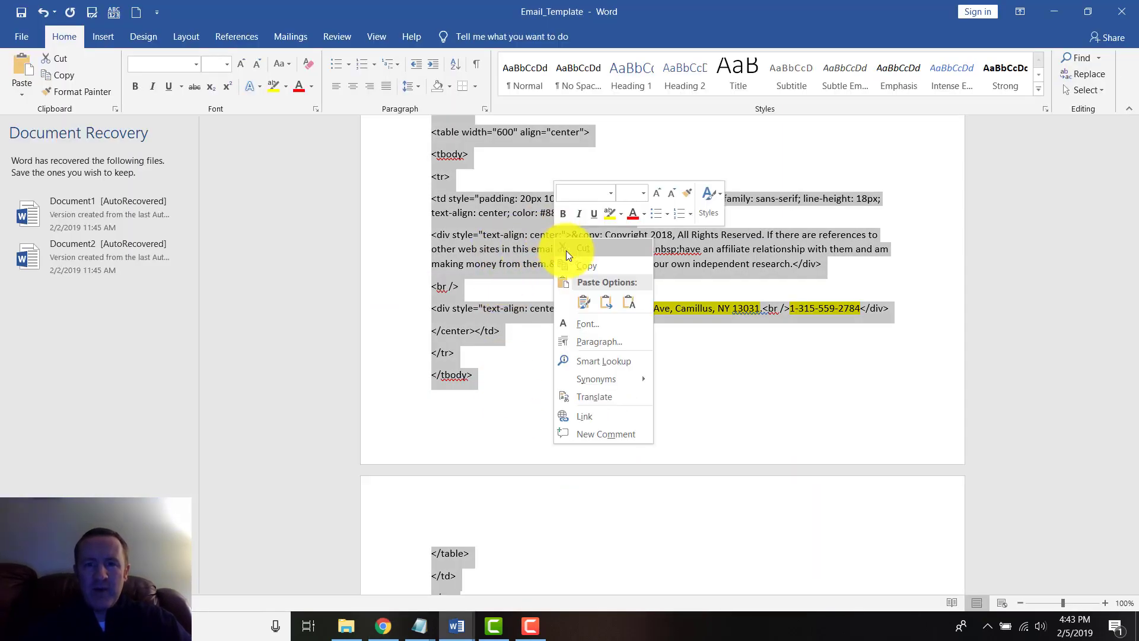
pyautogui.click(570, 259)
pyautogui.hotkey('alt', 'Tab')
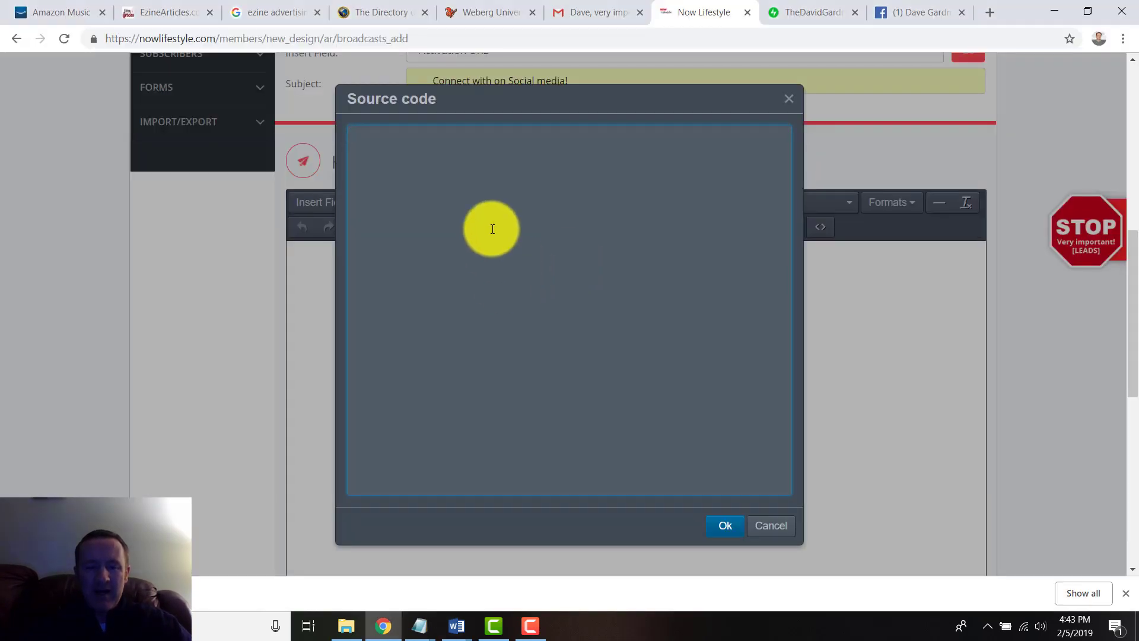
pyautogui.hotkey('ctrl', 'v')
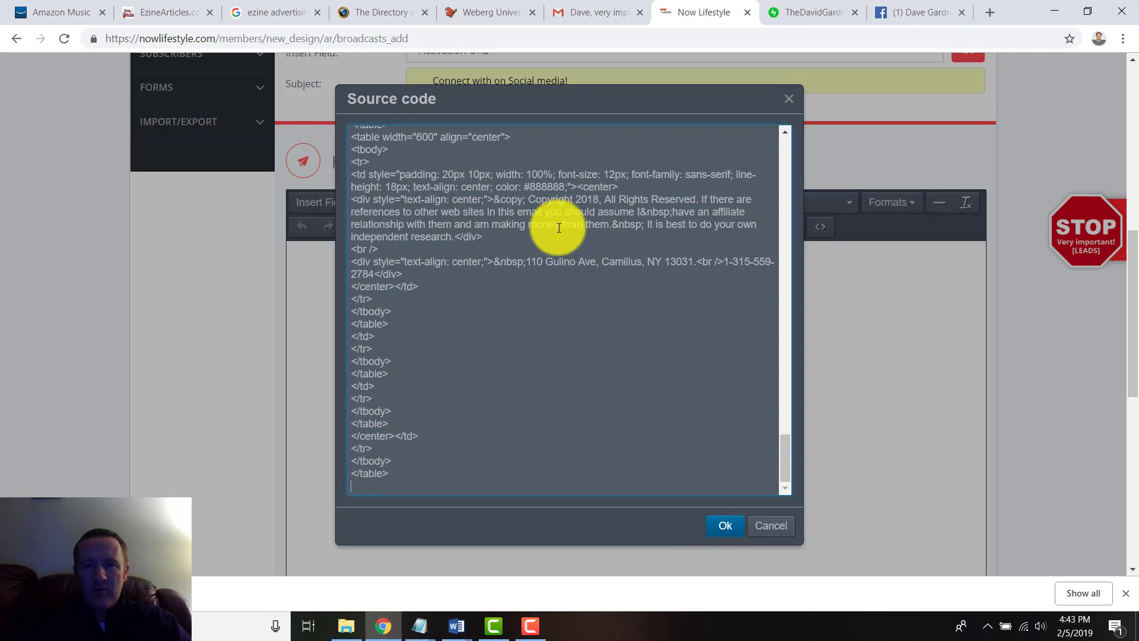
pyautogui.click(725, 527)
# Replace "Welcome to SendShark!!" in the HTML message's red heading with "Connect with me in the social World below!"
pyautogui.scroll(-5, 587, 374)
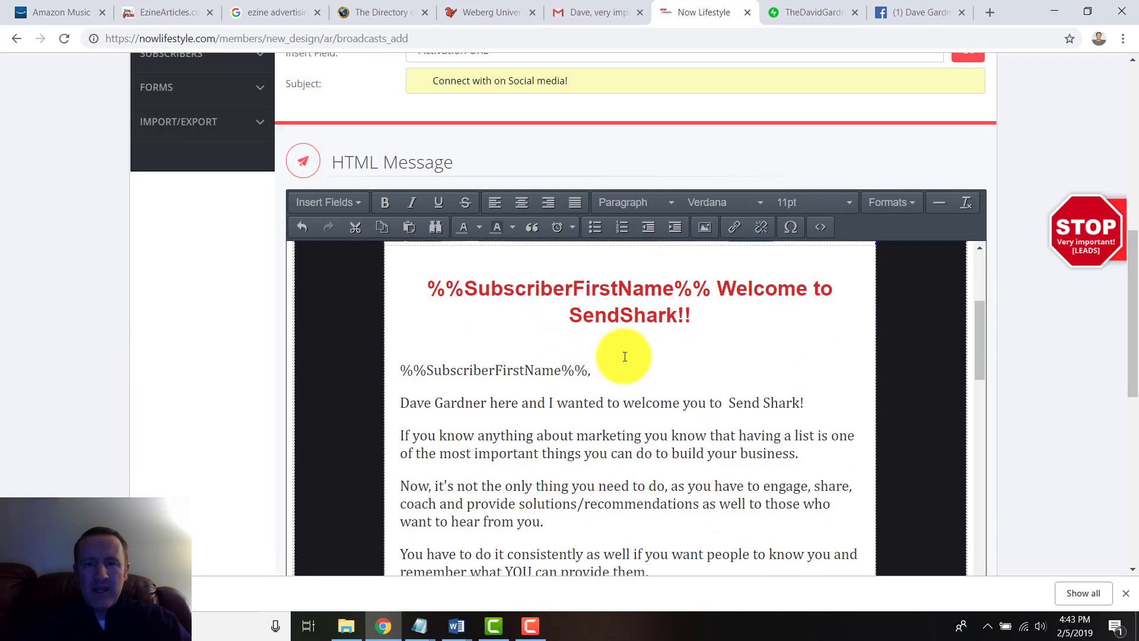
pyautogui.scroll(1, 625, 357)
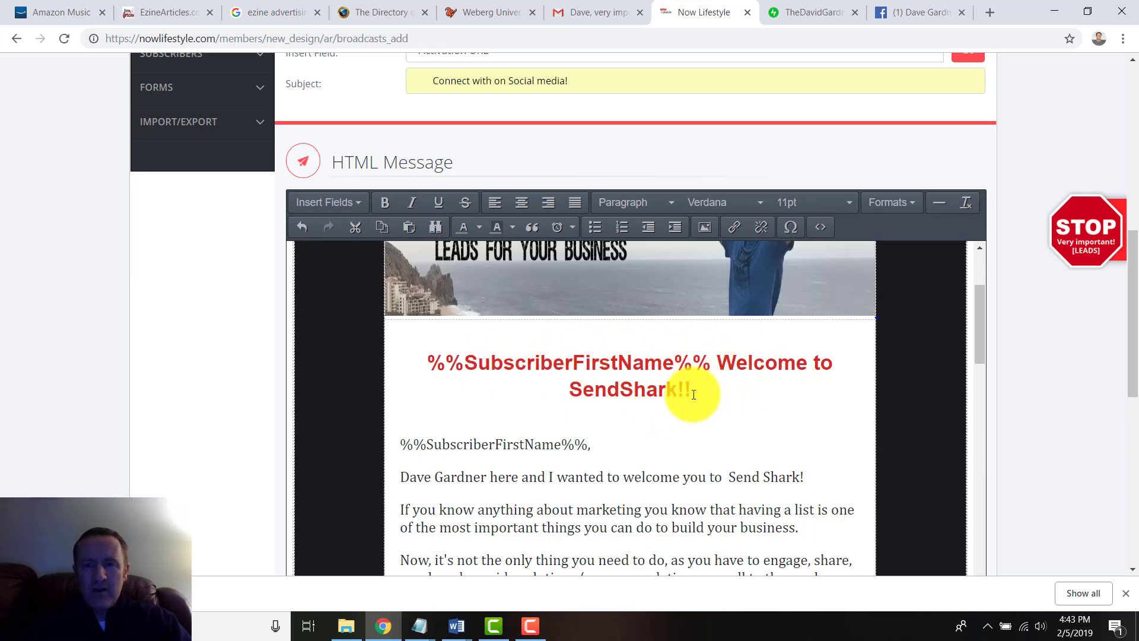
pyautogui.moveTo(693, 394); pyautogui.dragTo(711, 354)
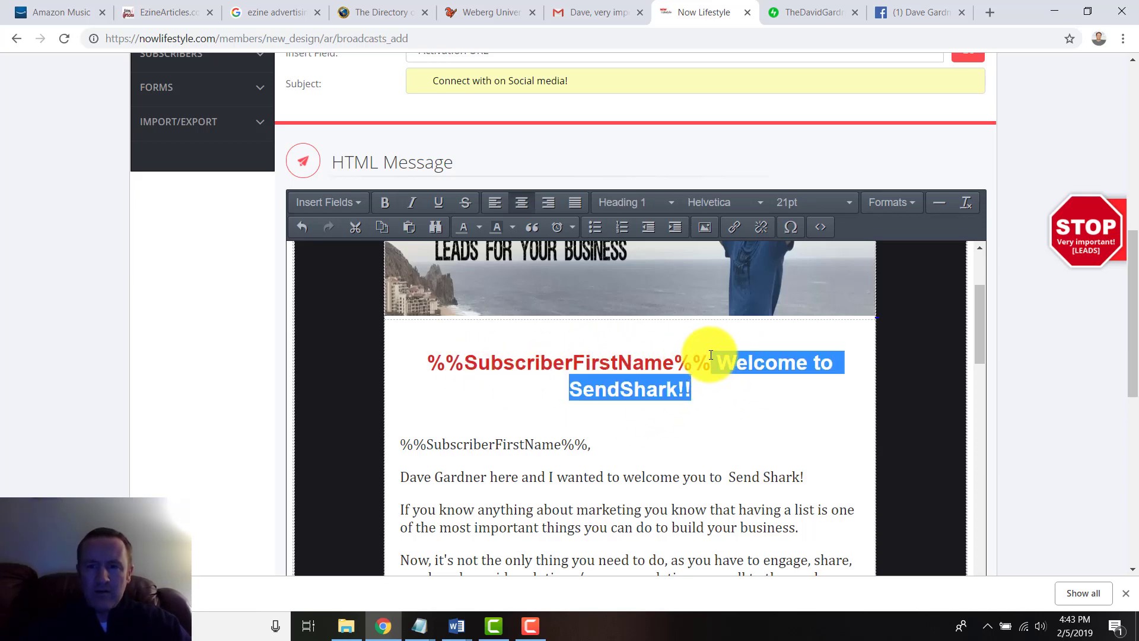
pyautogui.write('Con')
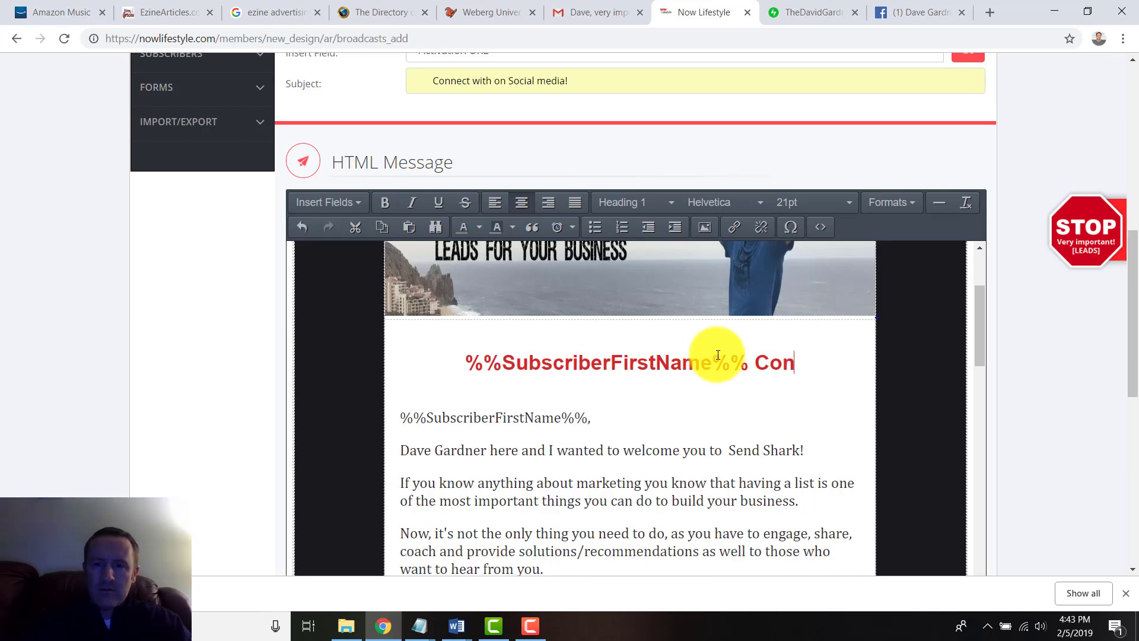
pyautogui.write('nect with me ')
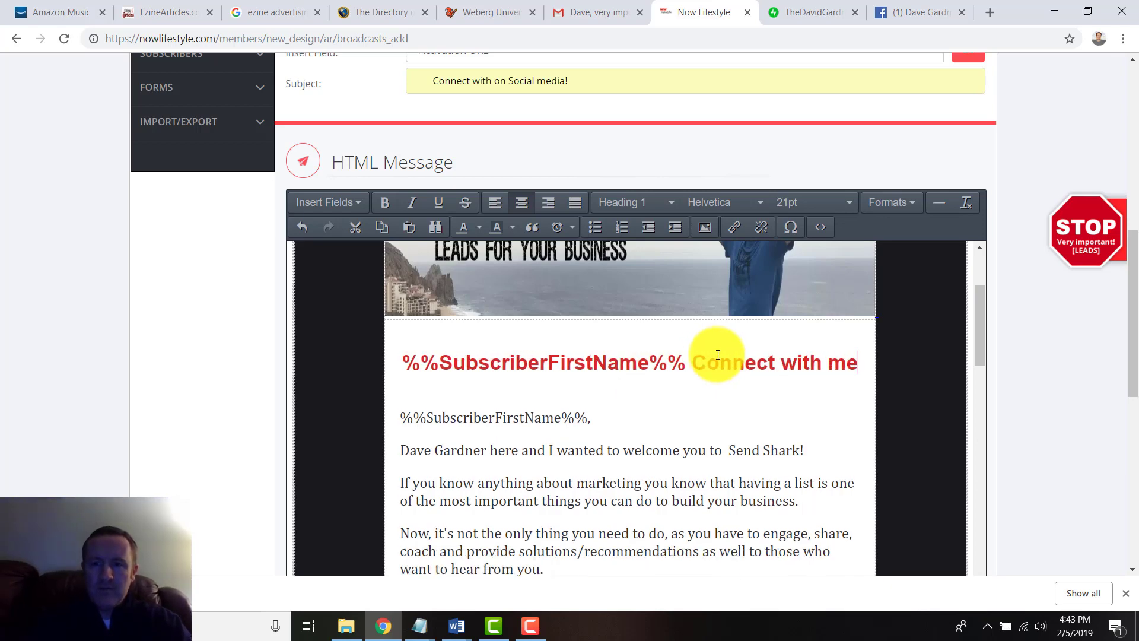
pyautogui.write('inthe')
pyautogui.press('BackSpace')
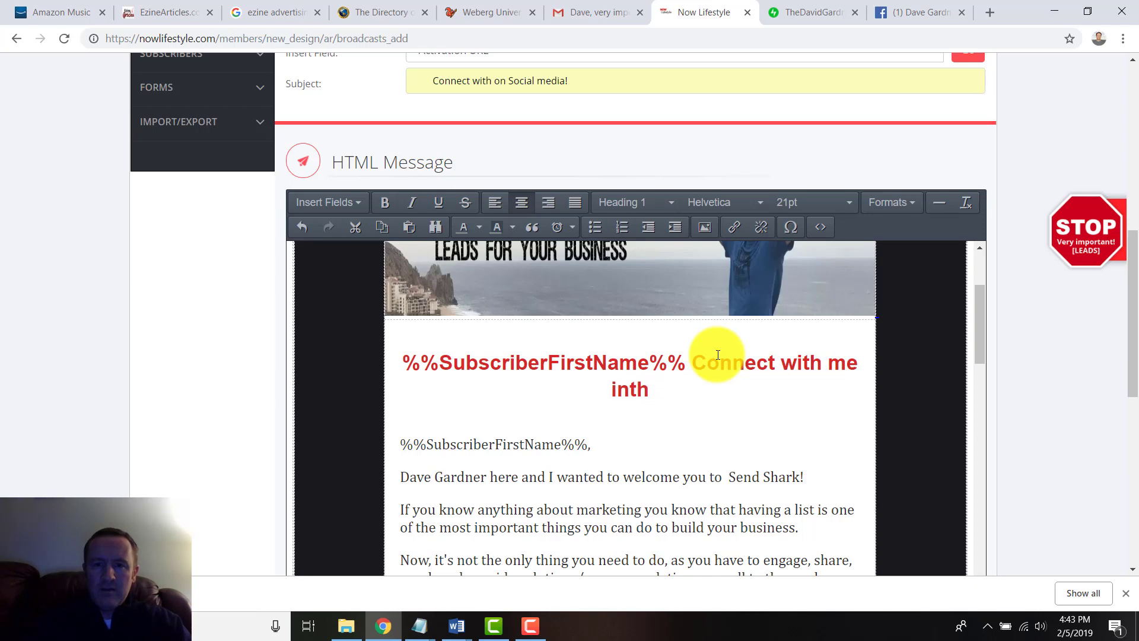
pyautogui.write('the soci')
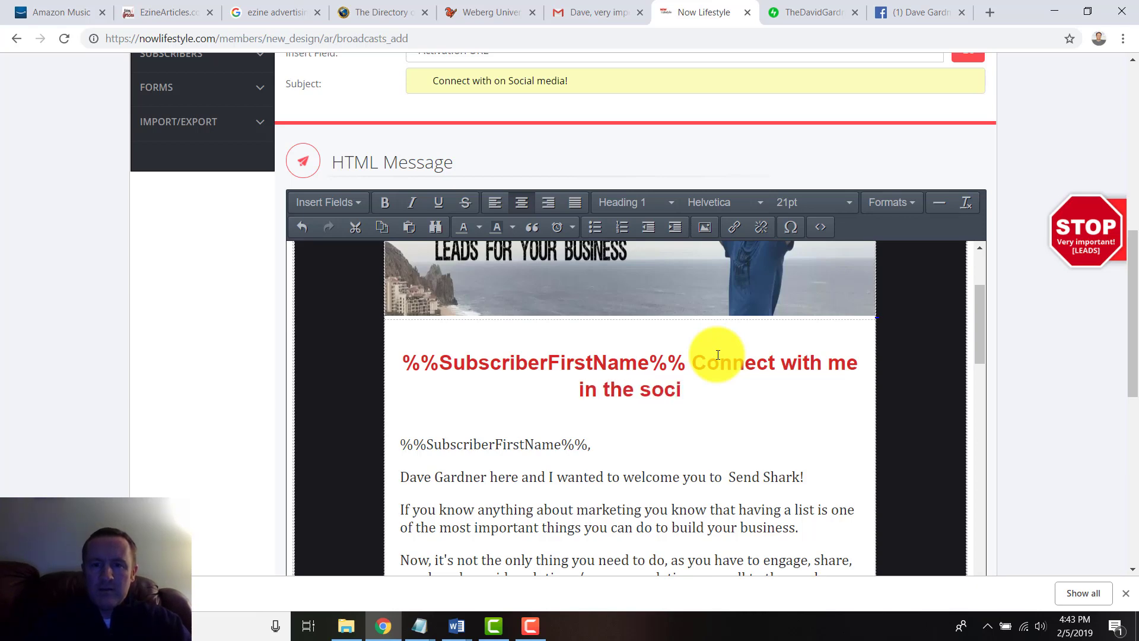
pyautogui.write('al World ')
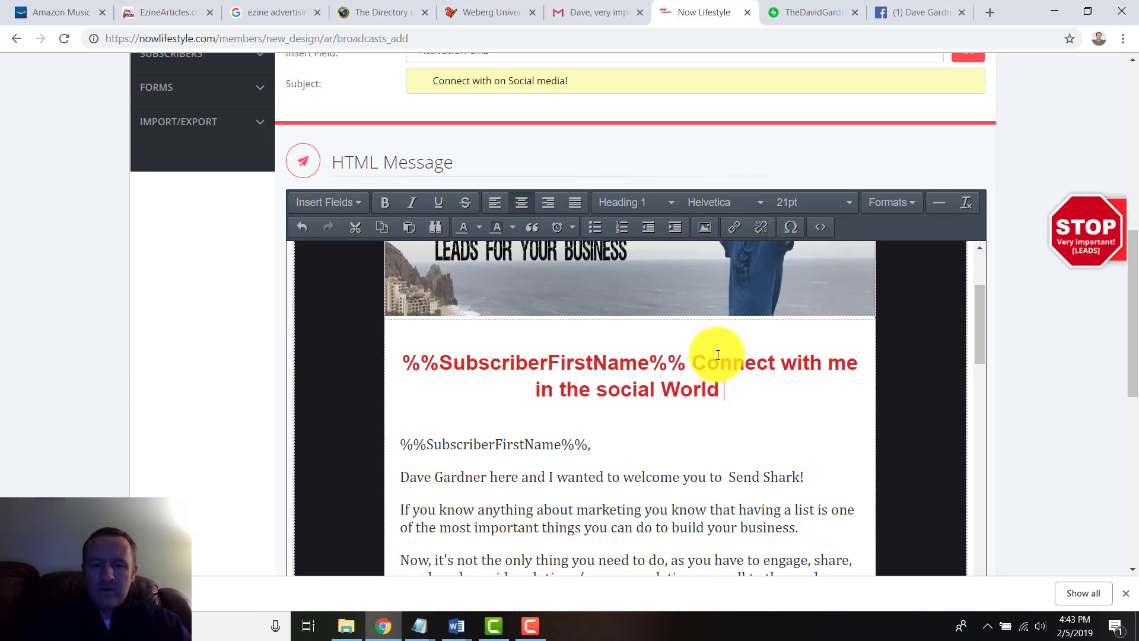
pyautogui.write('below!')
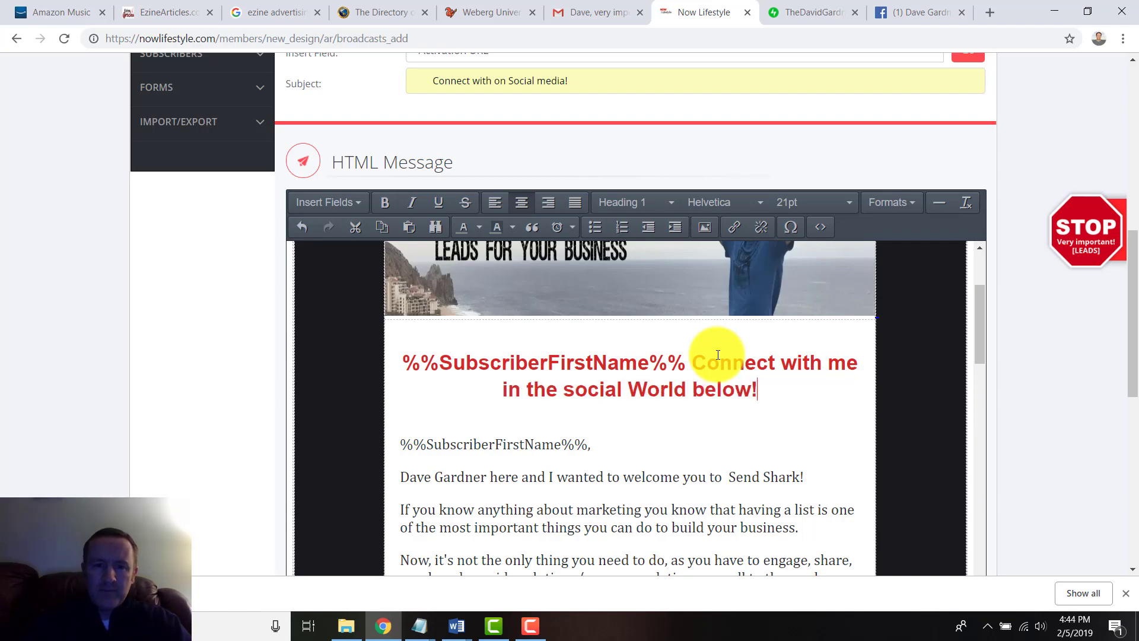
# Replace the body text after "here and I" with "want you to see my social profiles below and reach to connect!"
pyautogui.scroll(-2, 718, 355)
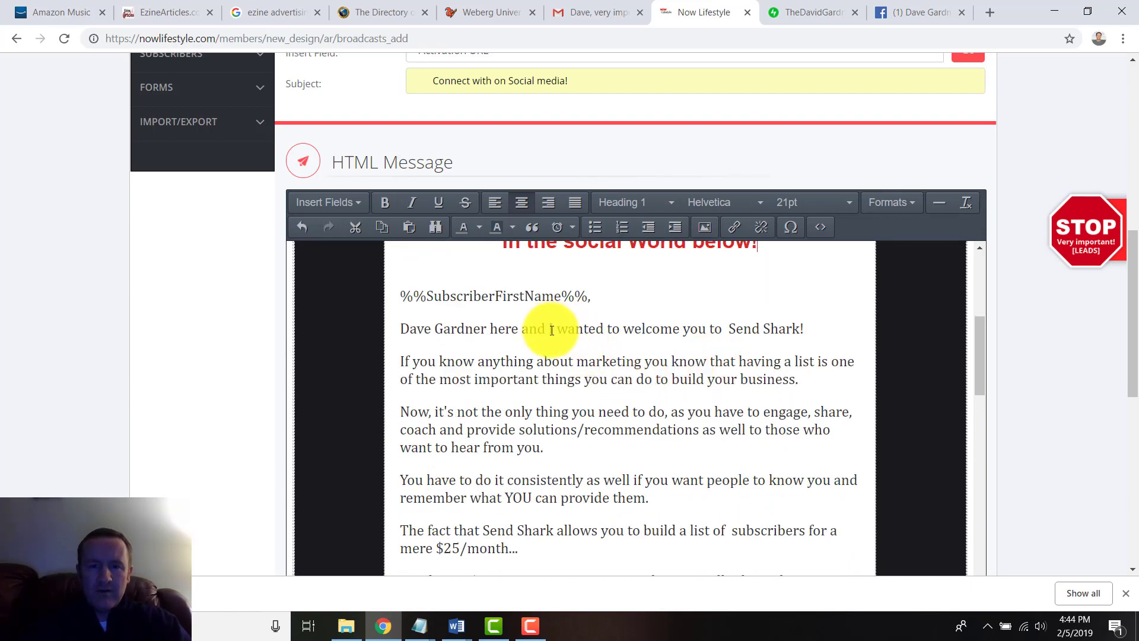
pyautogui.moveTo(551, 330); pyautogui.dragTo(584, 333)
pyautogui.press('BackSpace')
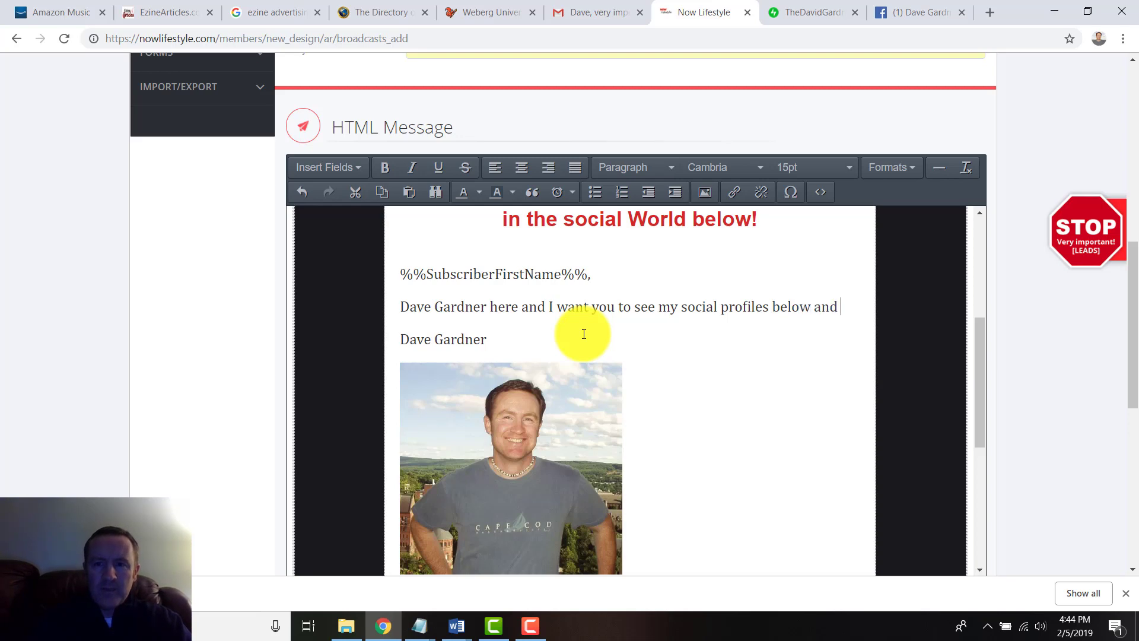
pyautogui.write('rec')
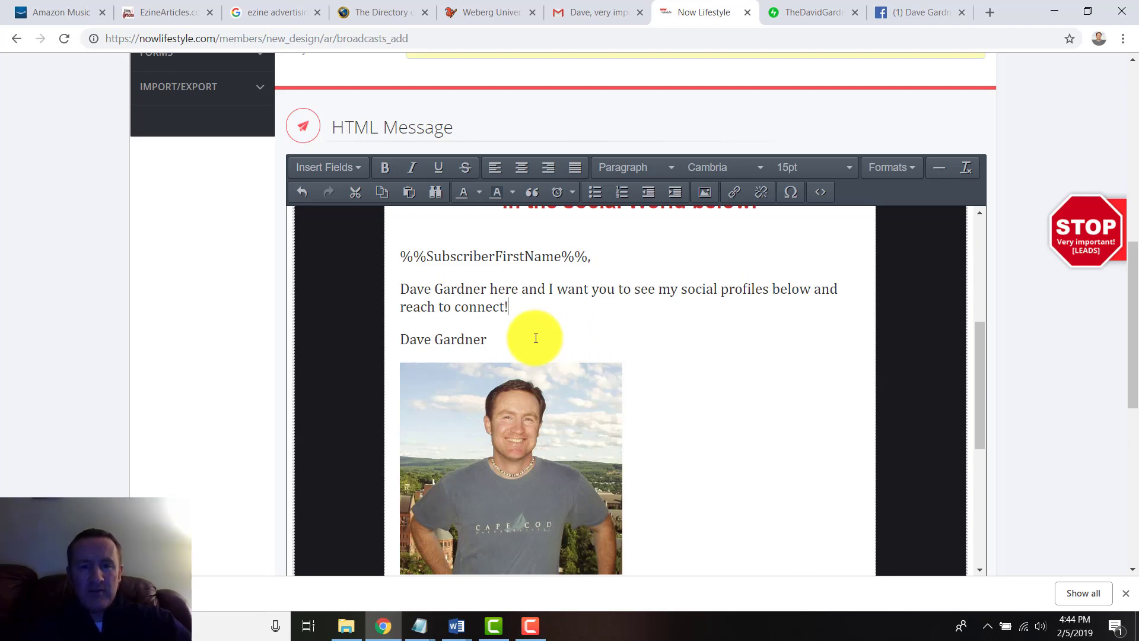
# Delete the sender's name line between the body text and the photo in the HTML message
pyautogui.moveTo(534, 336); pyautogui.dragTo(394, 332)
pyautogui.press('BackSpace')
pyautogui.press('BackSpace')
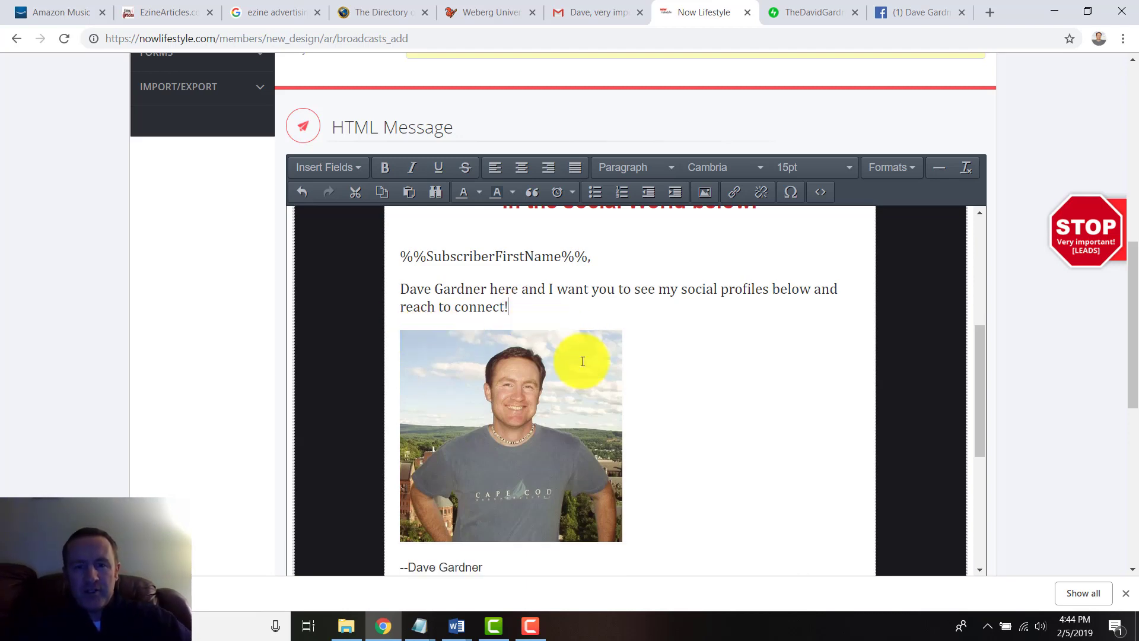
# Check the message's social icons and change the body text's ending to "connect...See the icons below for FB/Instagram and Twitter"
pyautogui.scroll(-3, 581, 358)
pyautogui.scroll(-3, 551, 437)
pyautogui.click(553, 436)
pyautogui.scroll(6, 553, 436)
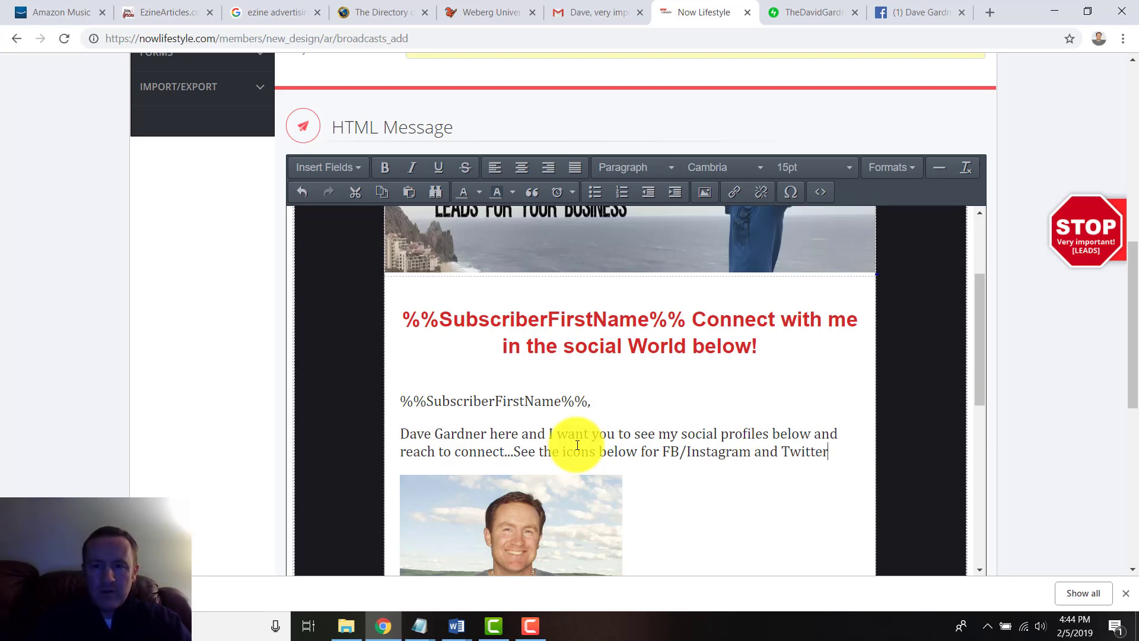
# Review the HTML message and copy its entire content into the optional text message
pyautogui.scroll(-8, 577, 445)
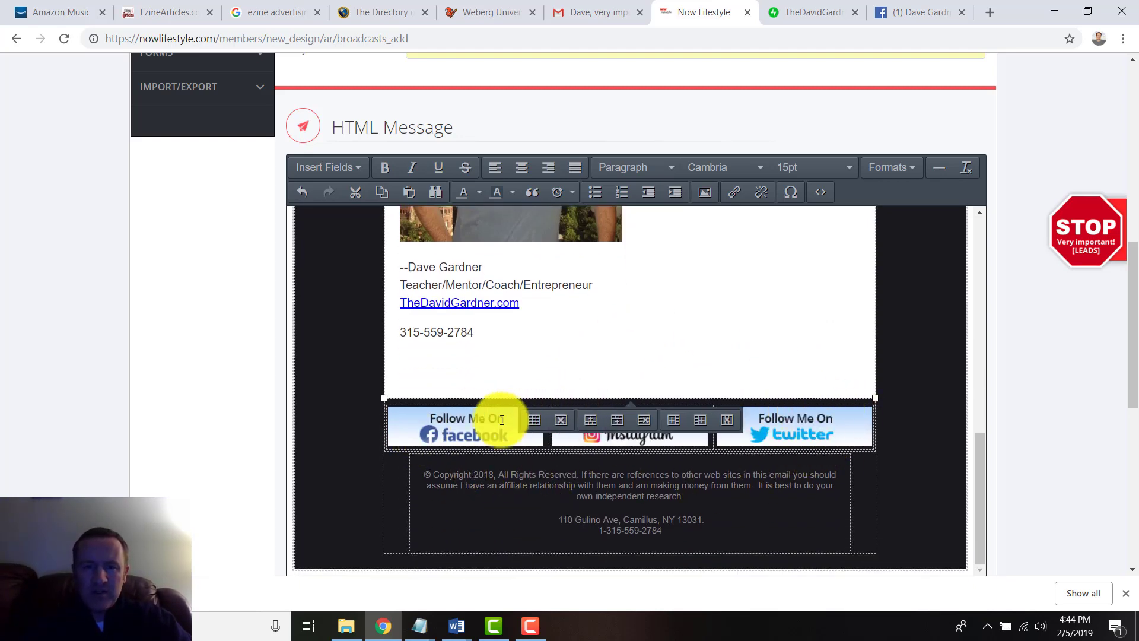
pyautogui.scroll(6, 564, 346)
pyautogui.scroll(3, 570, 348)
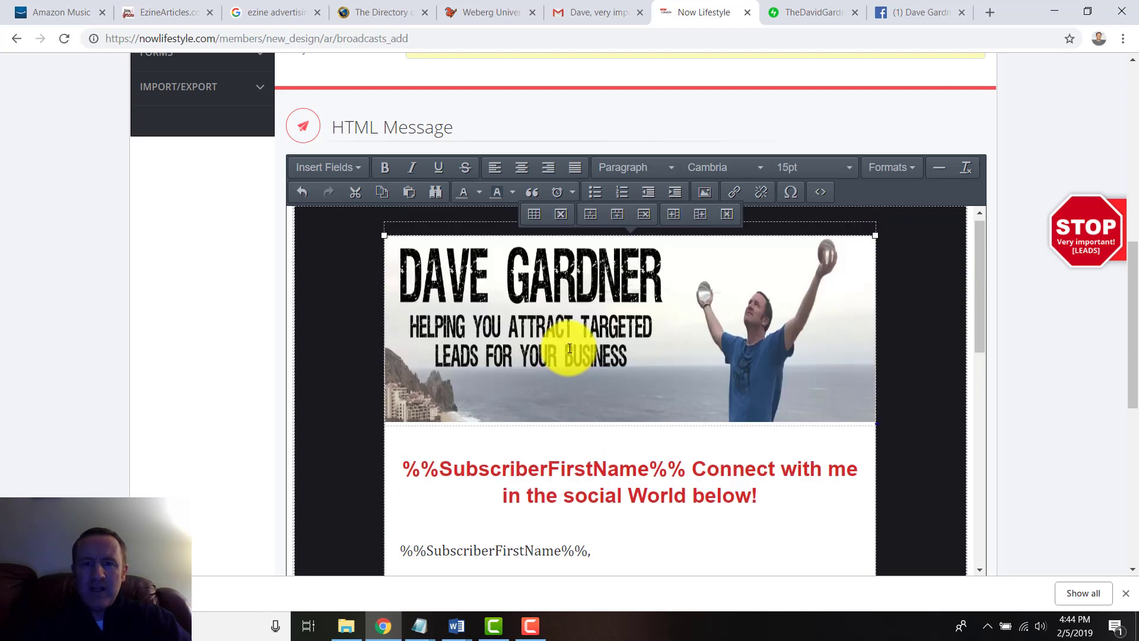
pyautogui.scroll(-4, 569, 348)
pyautogui.click(570, 348)
pyautogui.hotkey('ctrl', 'a')
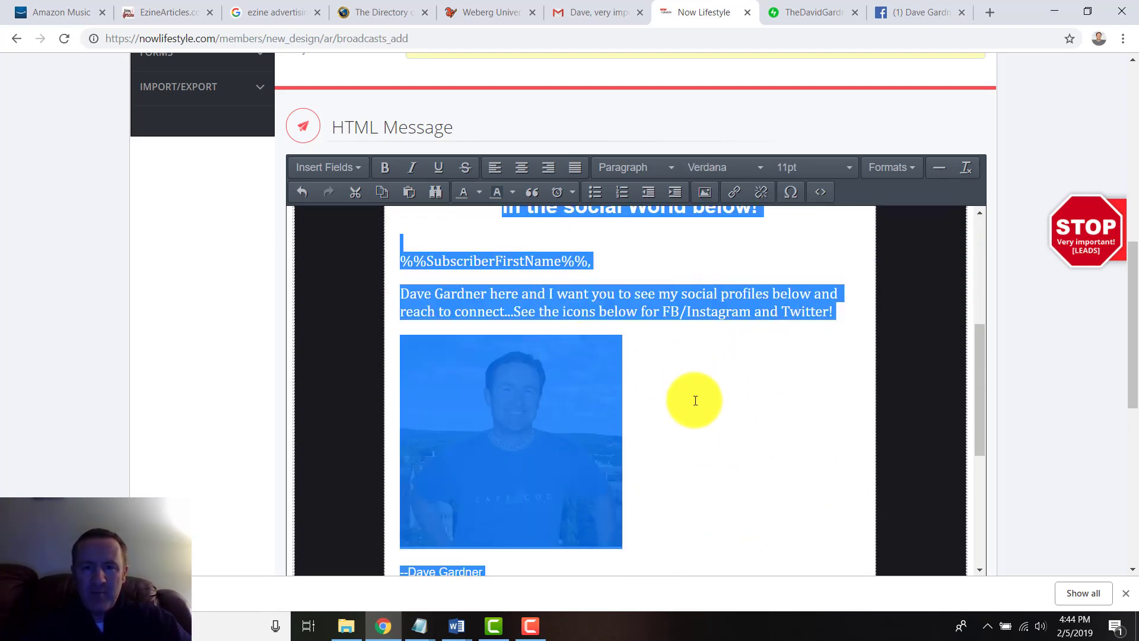
pyautogui.scroll(-4, 258, 433)
pyautogui.click(389, 534)
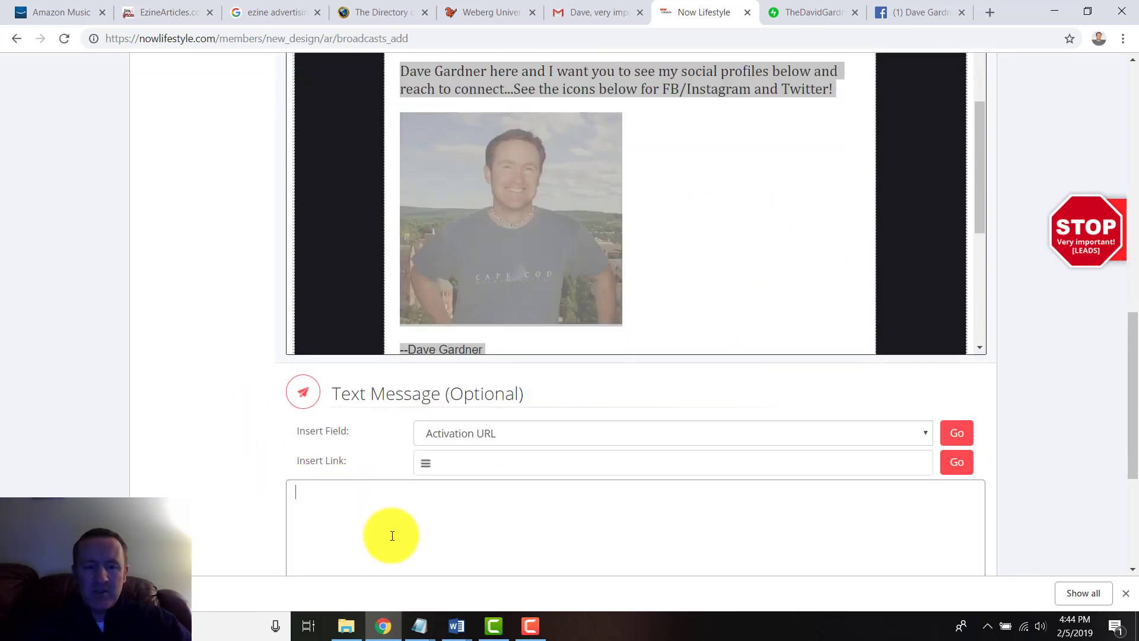
pyautogui.hotkey('ctrl', 'v')
# Check the pasted text message from the heading to the footer and add the broadcast
pyautogui.scroll(8, 382, 294)
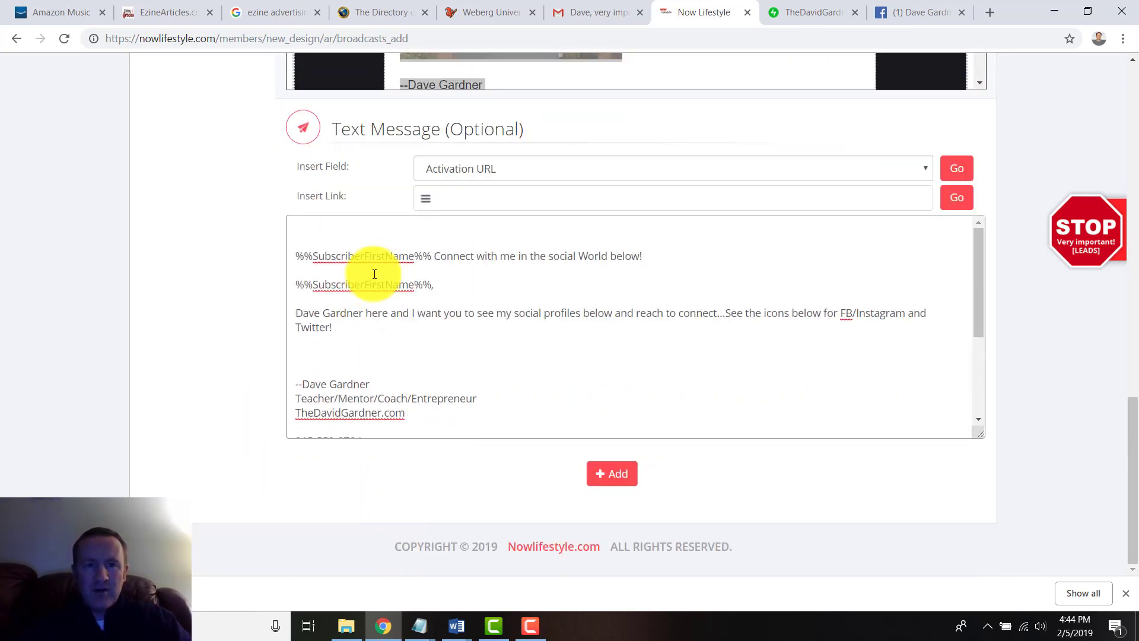
pyautogui.scroll(-4, 373, 279)
pyautogui.scroll(-2, 380, 320)
pyautogui.scroll(-3, 453, 271)
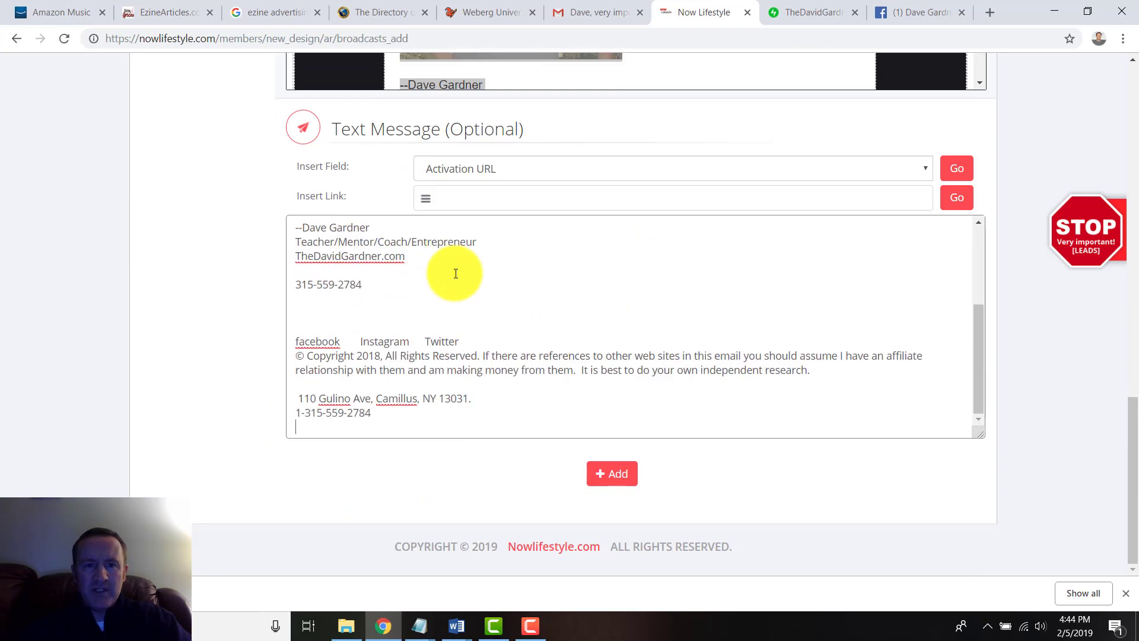
pyautogui.scroll(3, 452, 271)
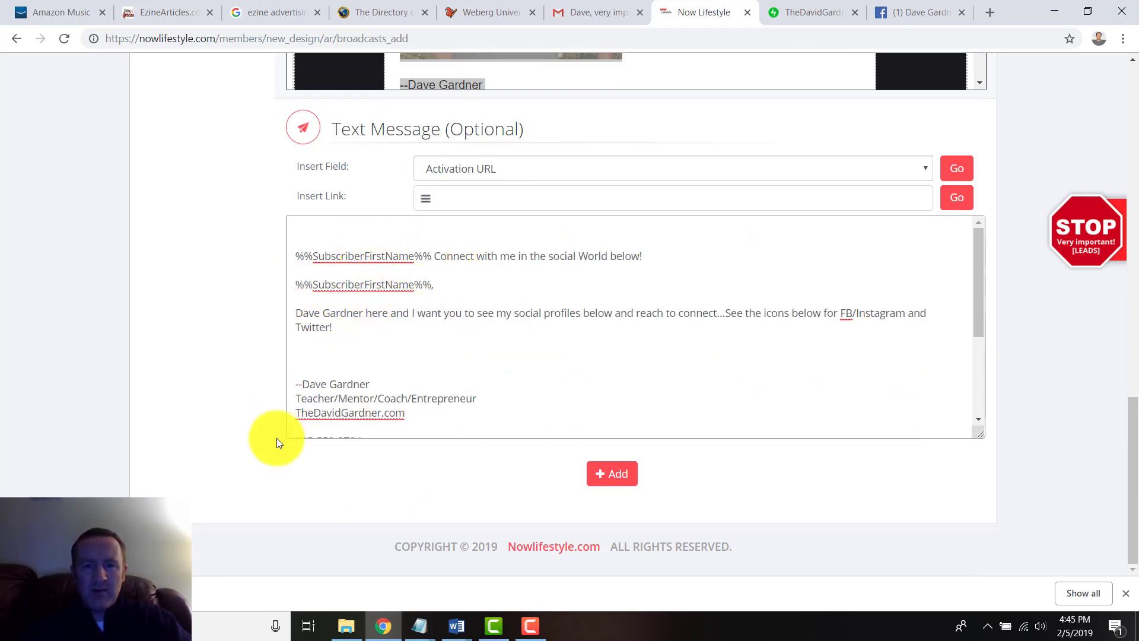
pyautogui.click(602, 477)
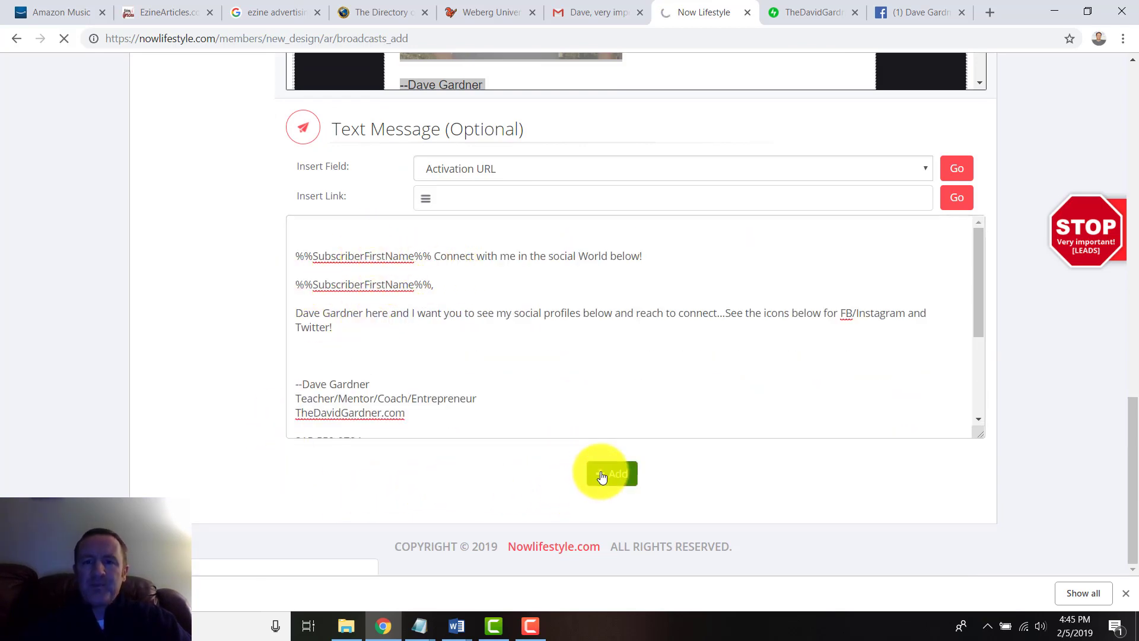
# Queue the pending broadcast "Connect with on Social media!" for sending
pyautogui.scroll(-1, 600, 468)
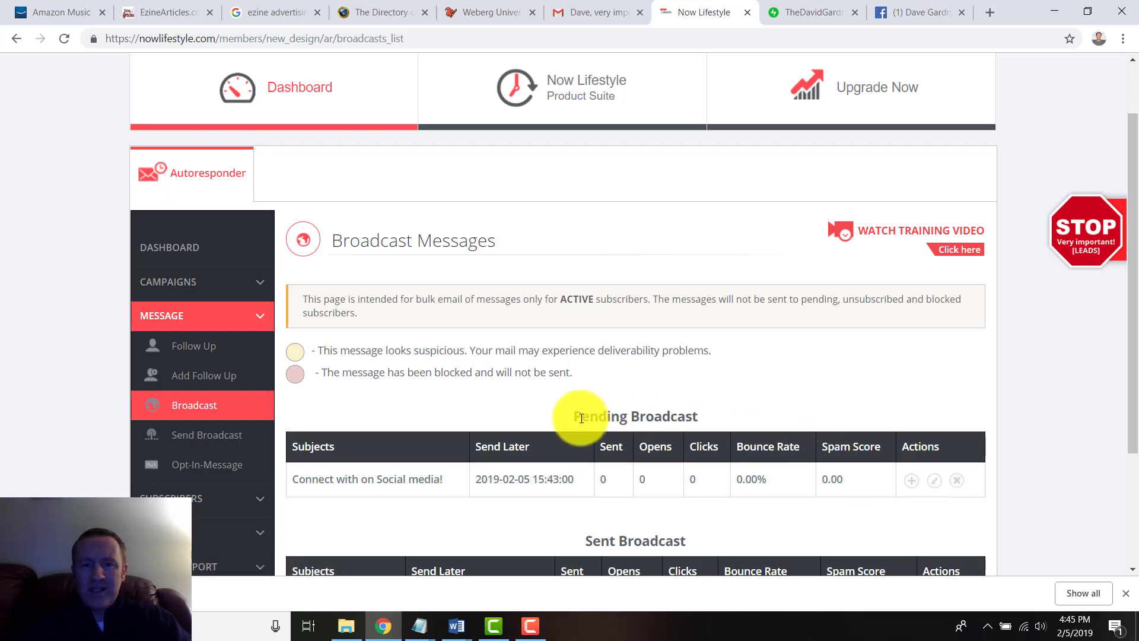
pyautogui.moveTo(678, 416); pyautogui.dragTo(701, 417)
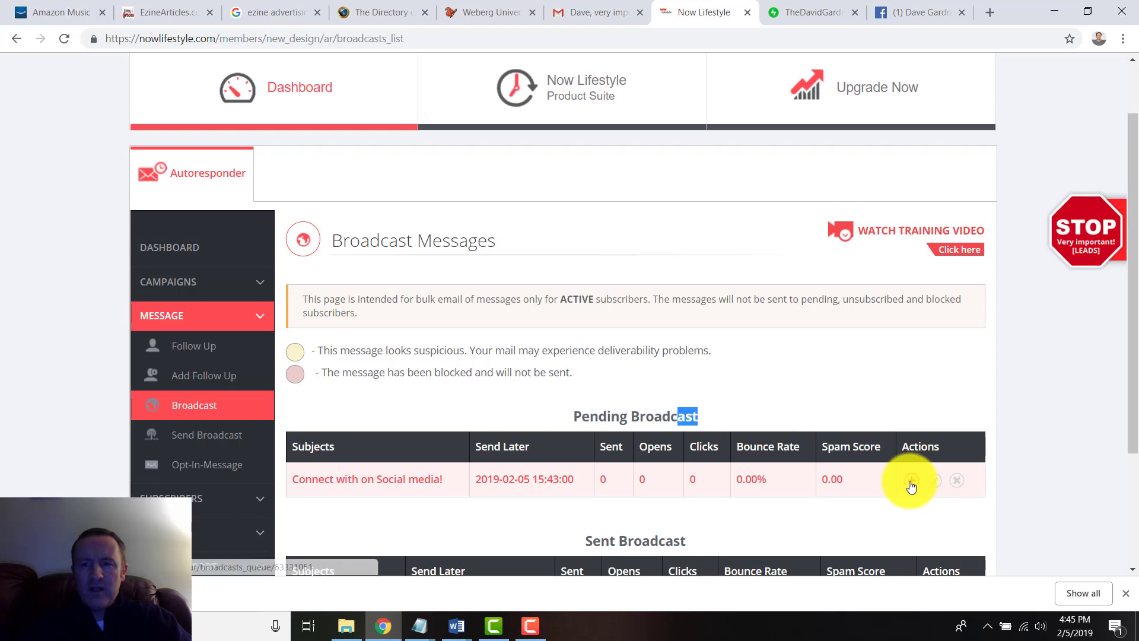
pyautogui.click(904, 481)
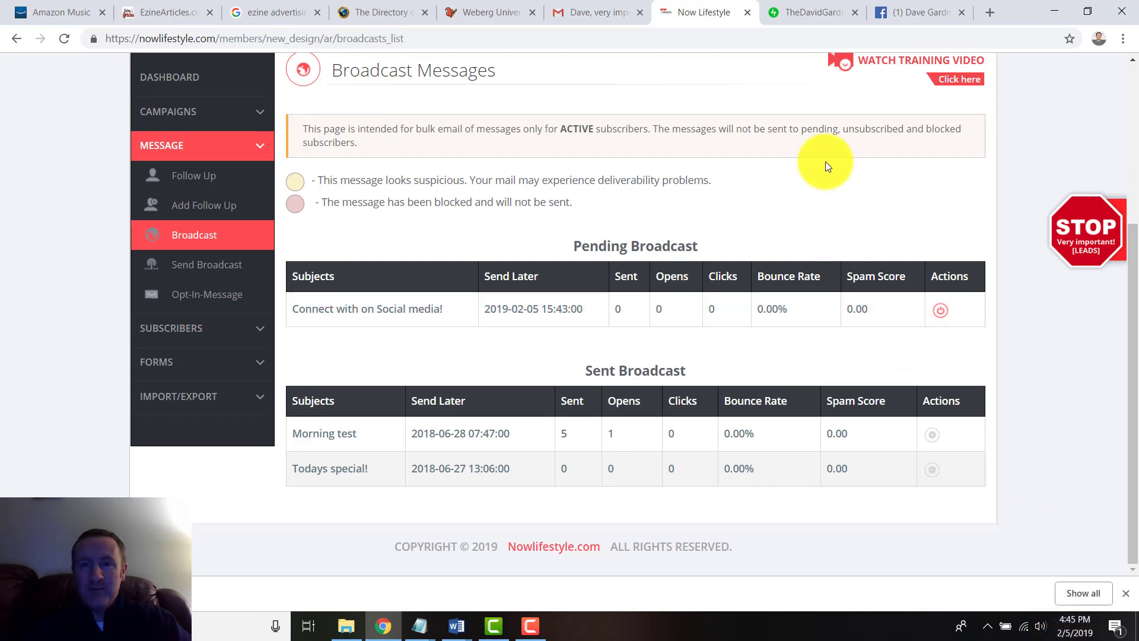
# Switch to Gmail and check the refreshed inbox for the broadcast e-mail
pyautogui.click(581, 19)
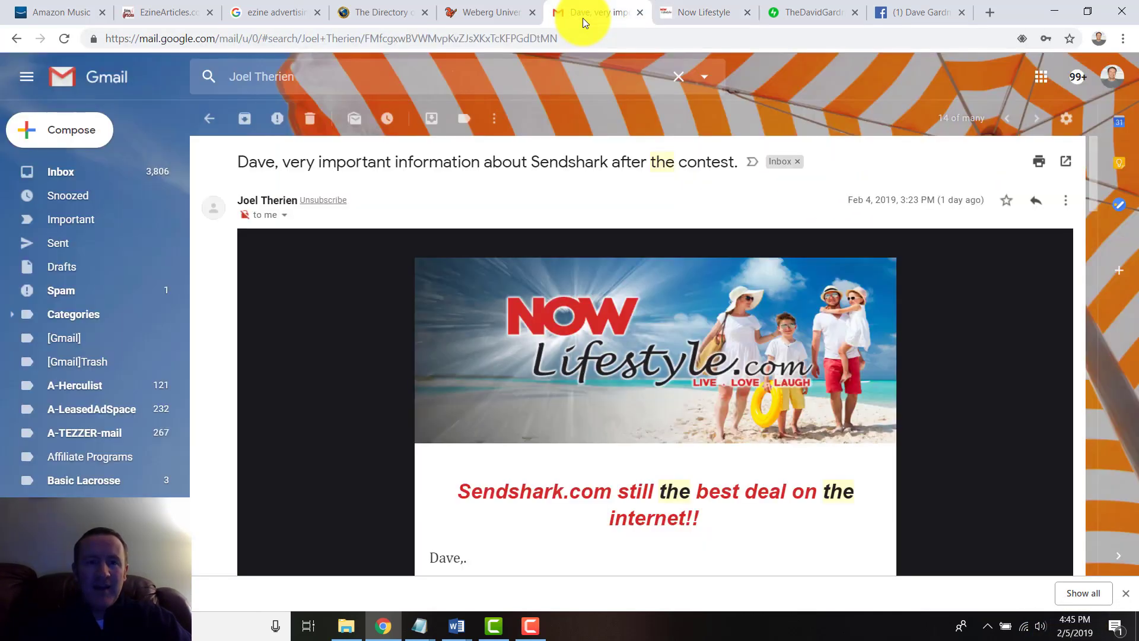
pyautogui.click(48, 178)
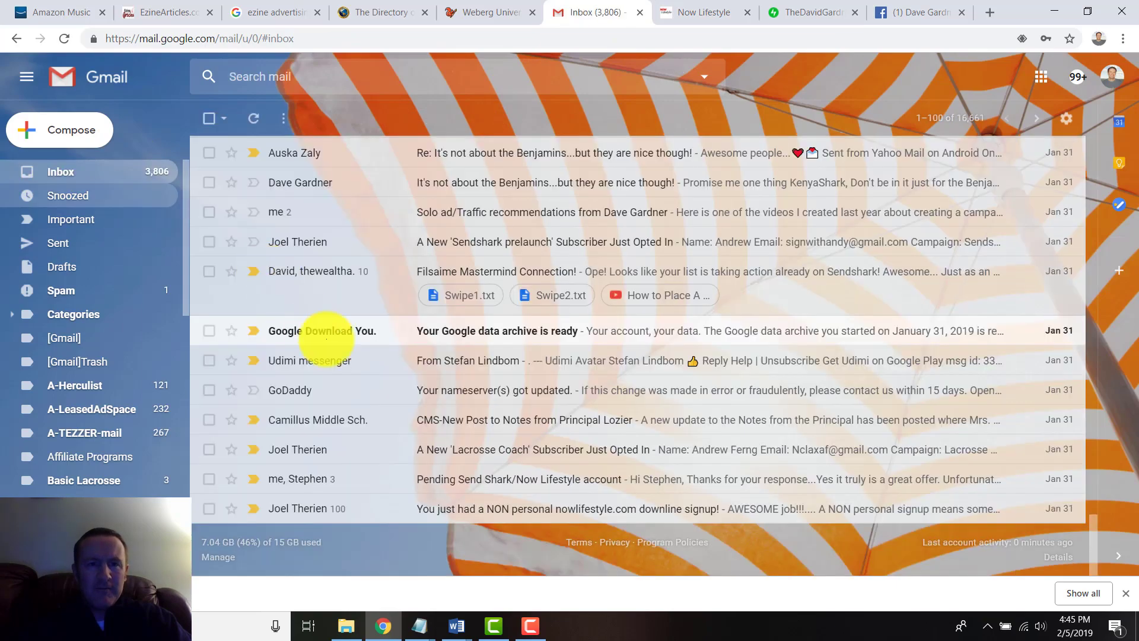
pyautogui.scroll(10, 326, 330)
pyautogui.scroll(-3, 326, 341)
pyautogui.scroll(10, 328, 344)
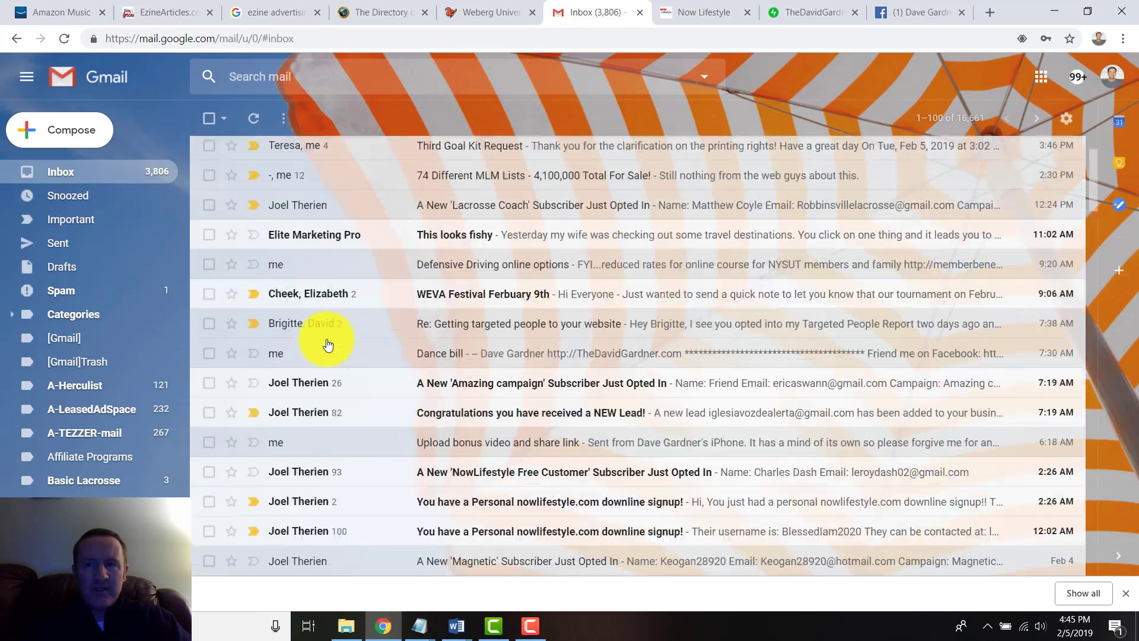
pyautogui.click(61, 177)
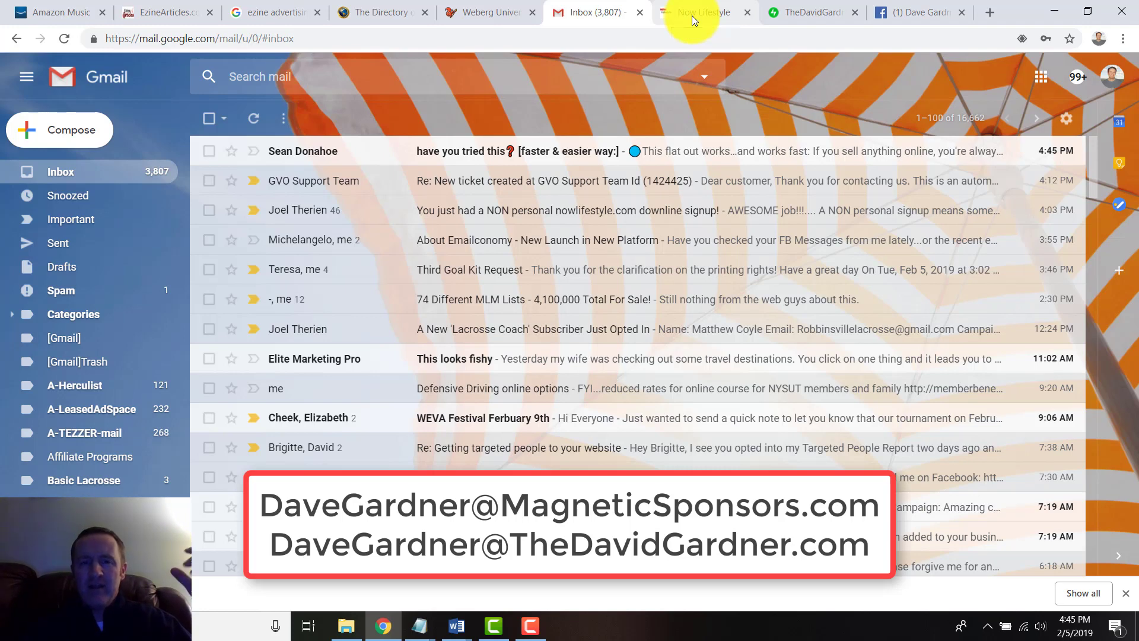
# Check the pending broadcast's status in Now Lifestyle against the newest messages in the Gmail inbox
pyautogui.click(692, 16)
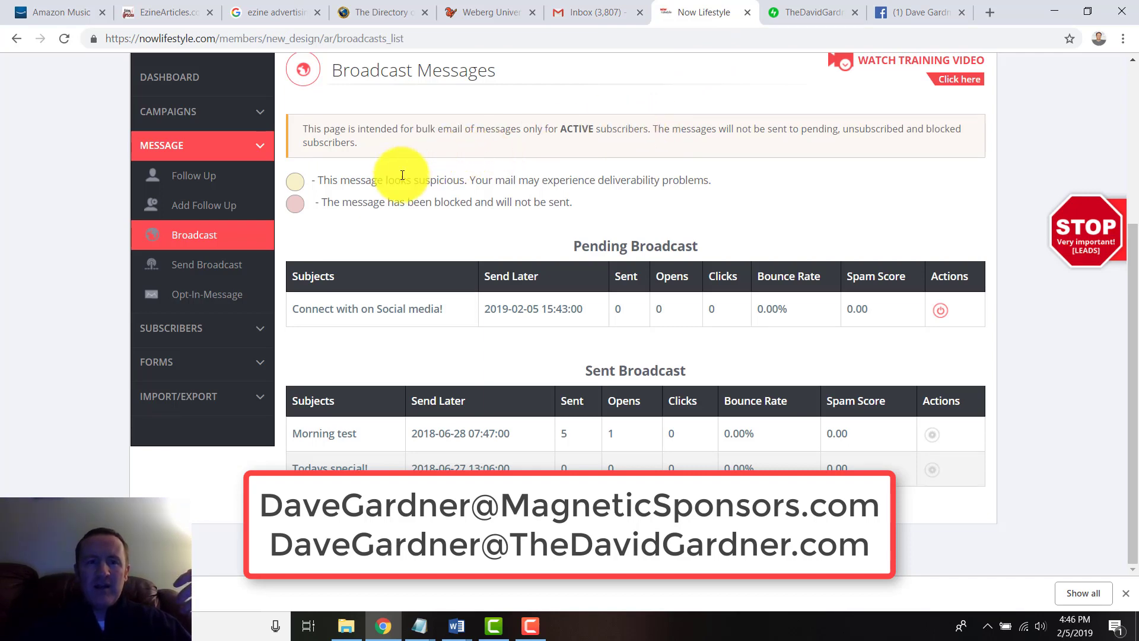
pyautogui.scroll(5, 402, 175)
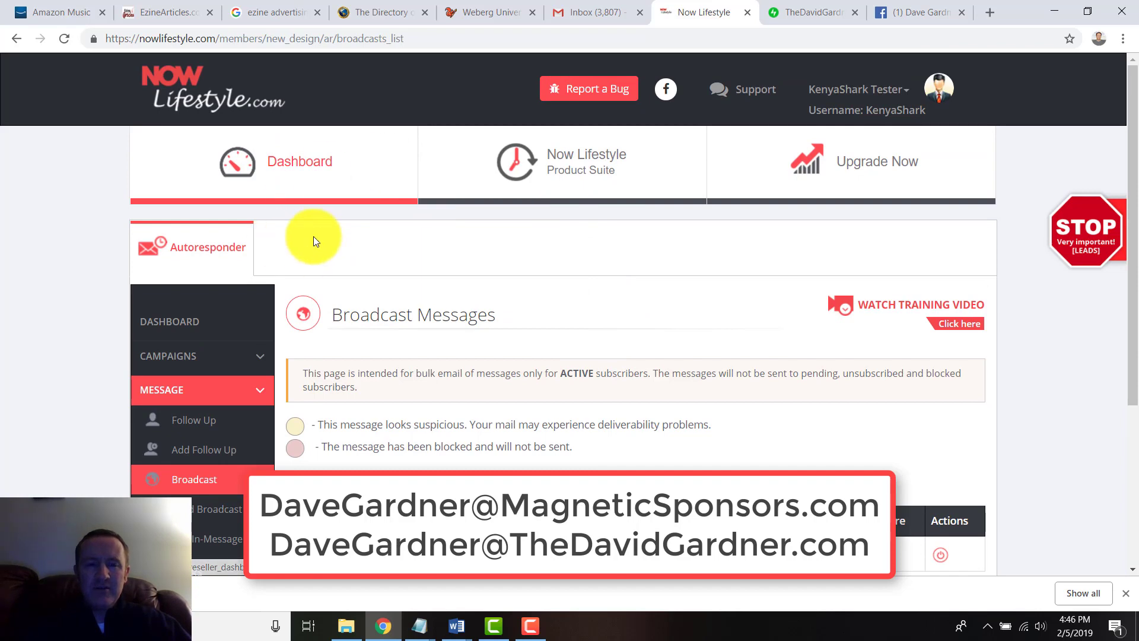
pyautogui.click(596, 13)
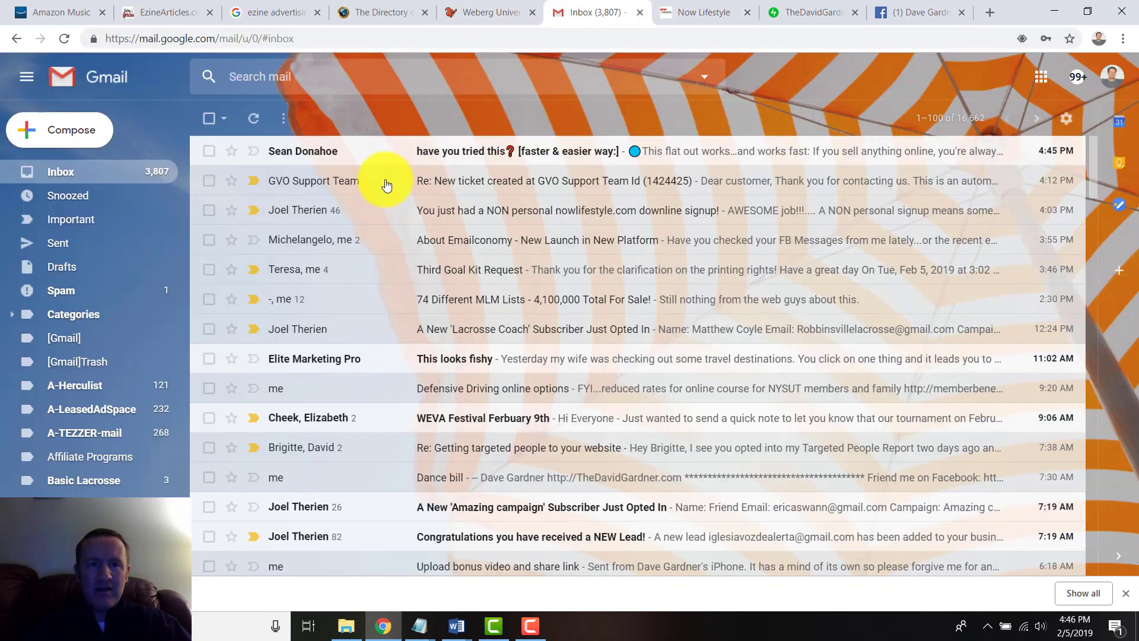
pyautogui.click(702, 14)
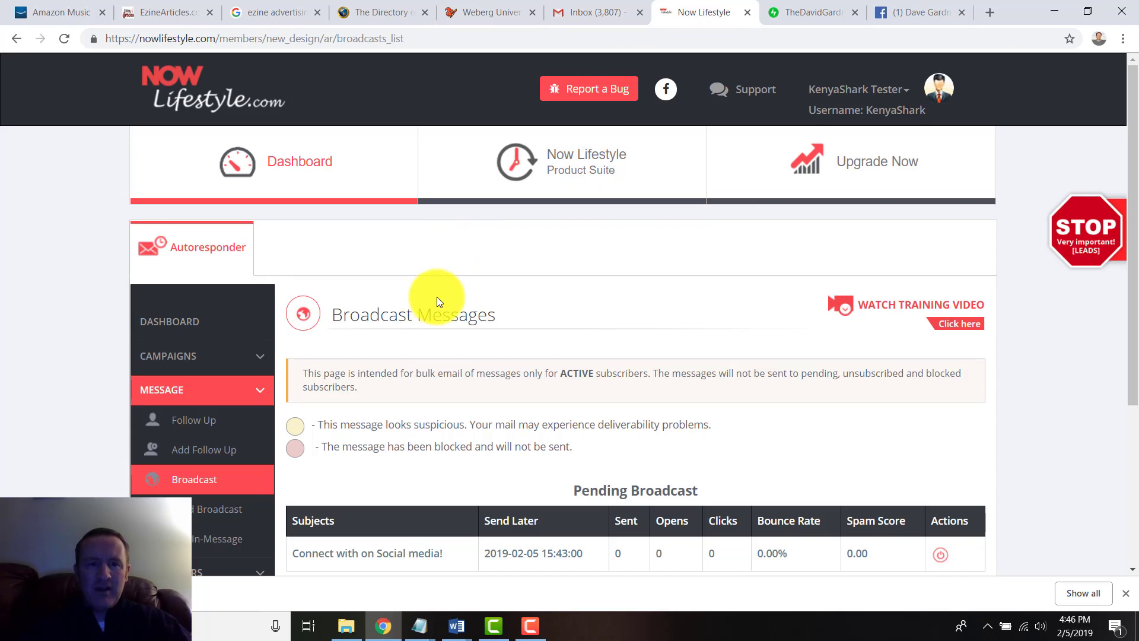
pyautogui.scroll(-3, 436, 296)
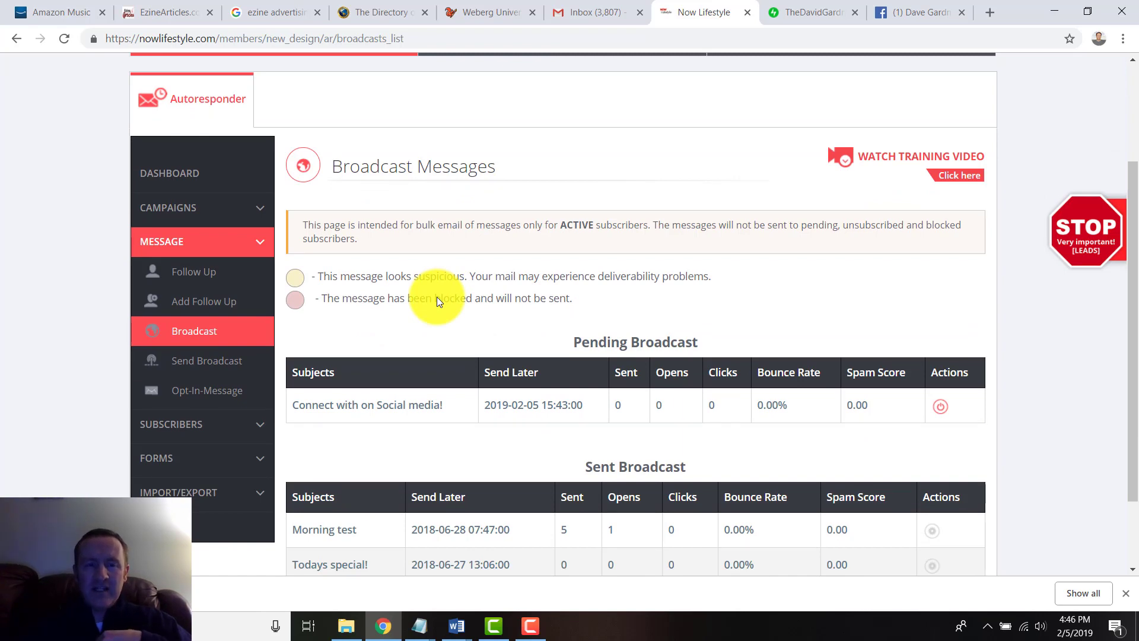
# Delete the message in Gmail's Spam folder and return to the inbox
pyautogui.click(593, 12)
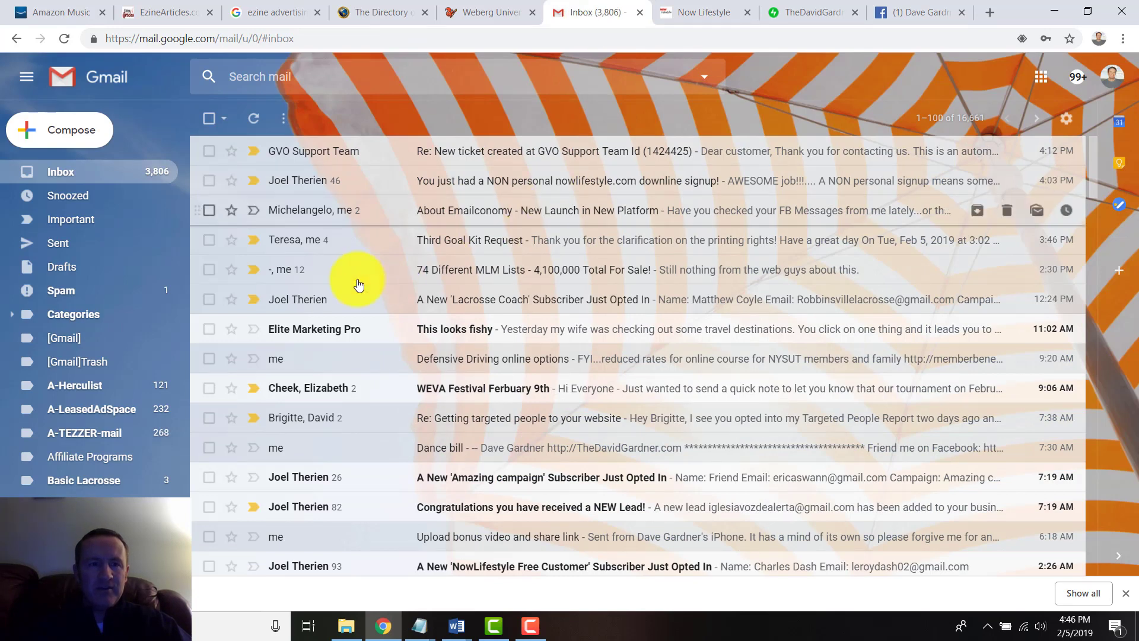
pyautogui.click(89, 290)
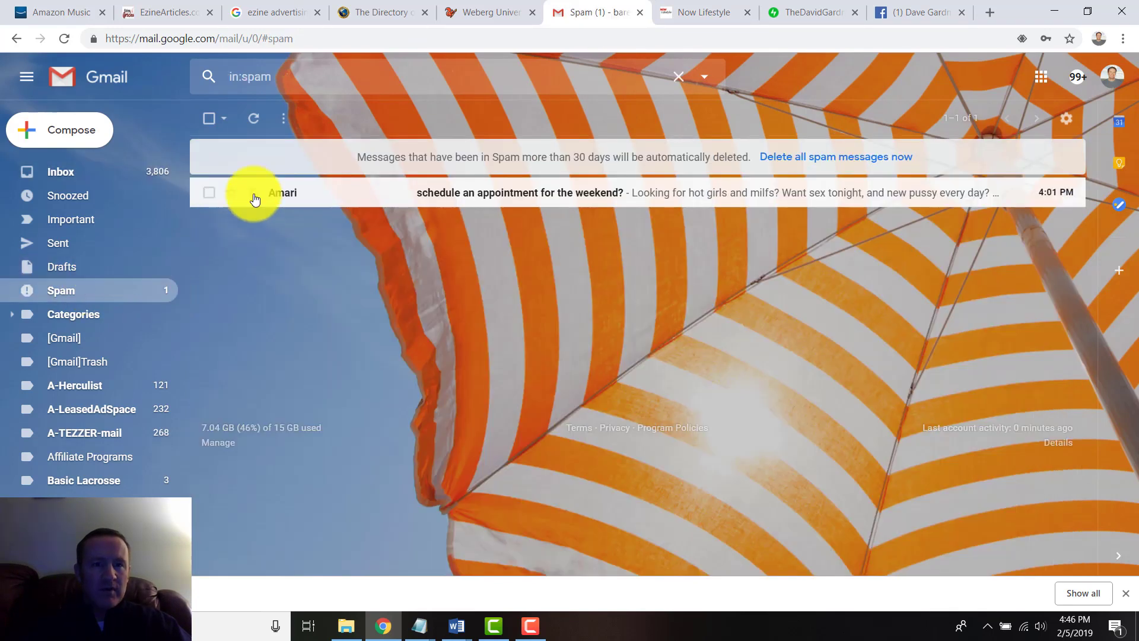
pyautogui.click(208, 192)
pyautogui.click(285, 124)
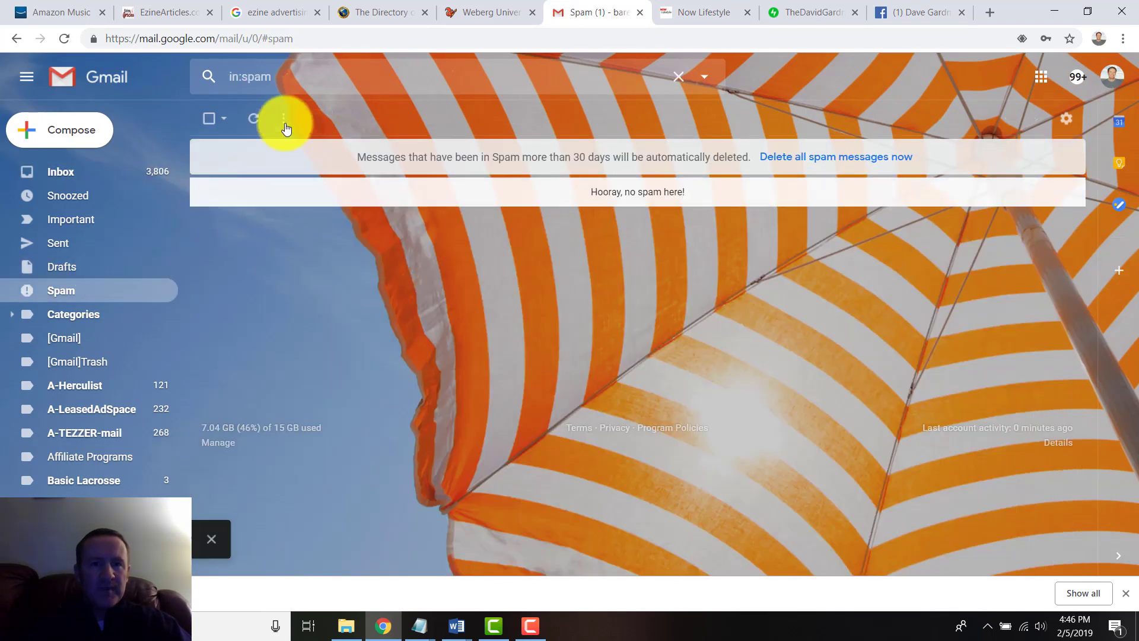
pyautogui.click(62, 171)
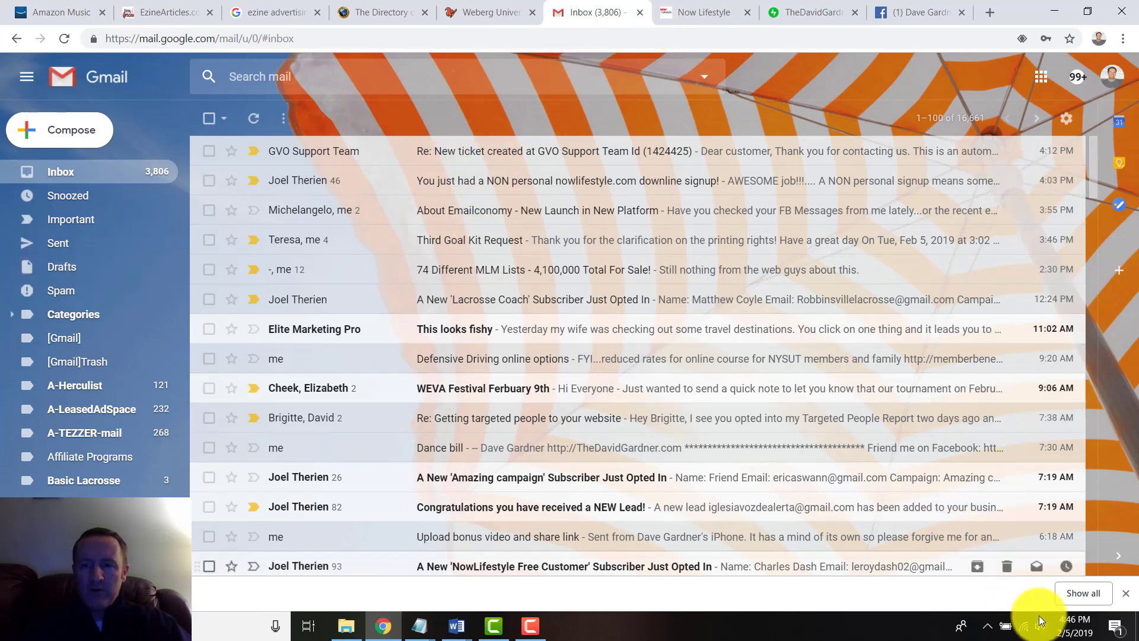
pyautogui.click(530, 627)
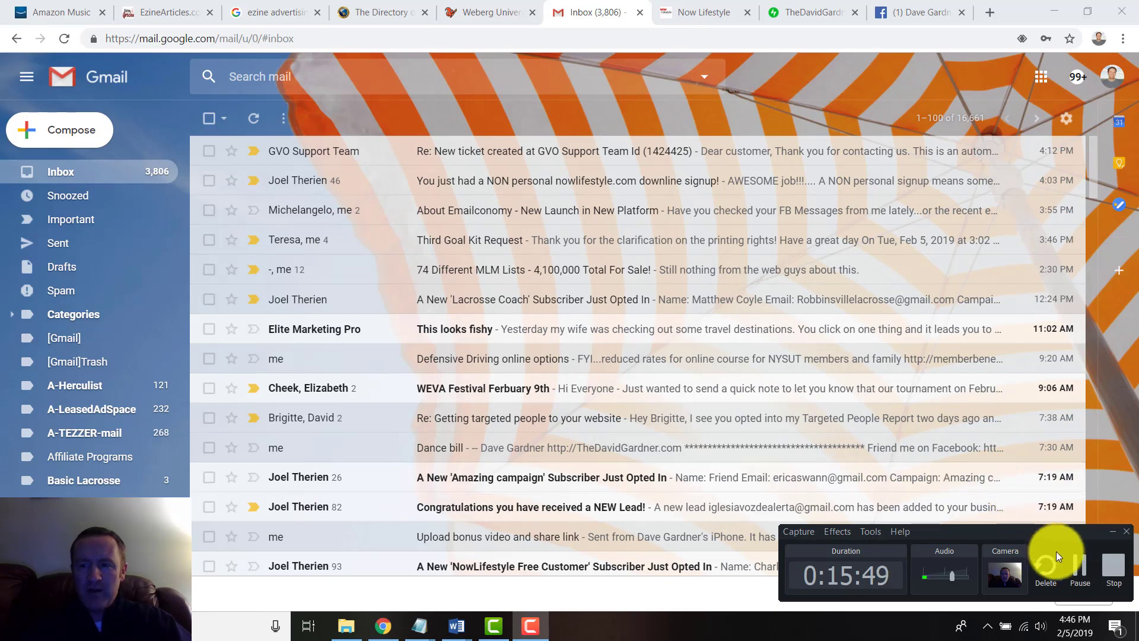
pyautogui.click(1079, 574)
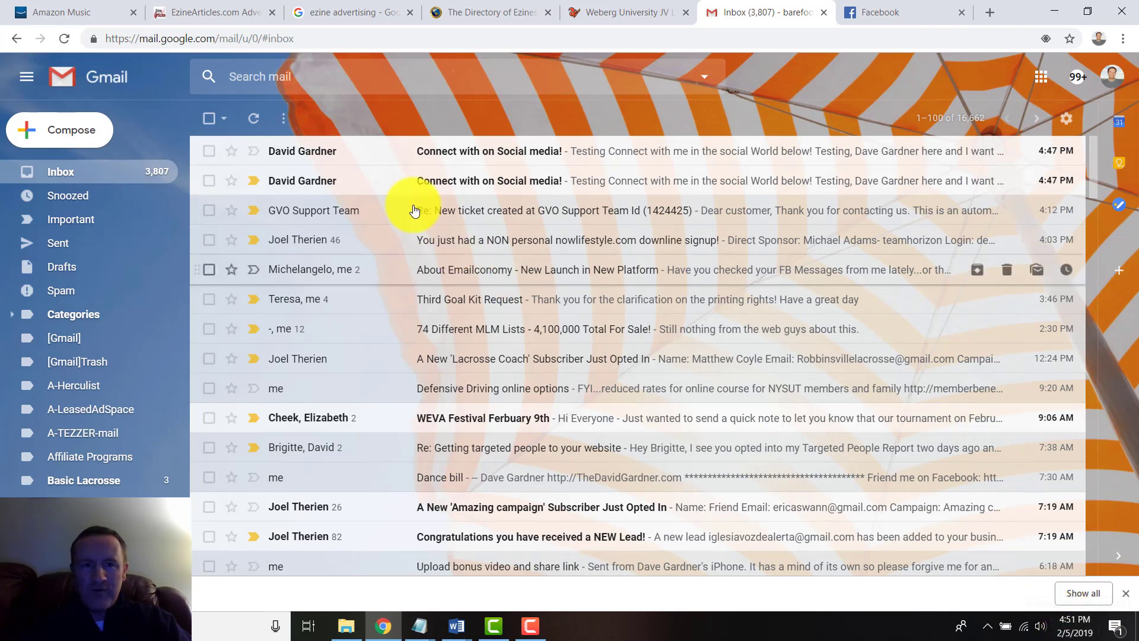
# Open the received "Connect with on Social media!" e-mail and check the subscriber's first name in the heading and greeting
pyautogui.click(520, 185)
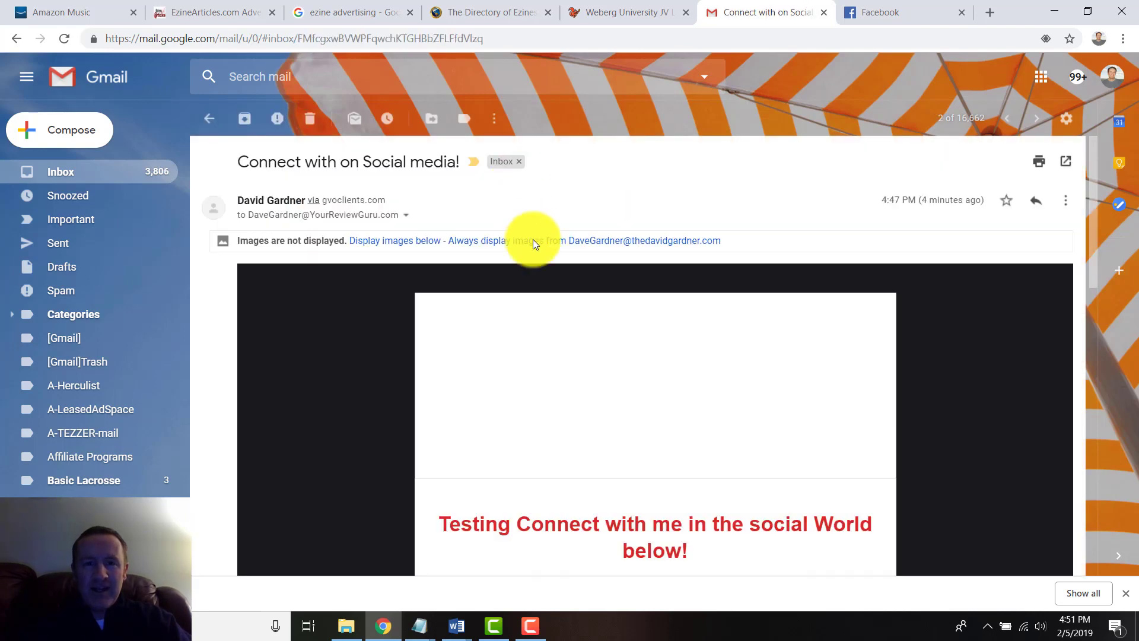
pyautogui.scroll(-2, 340, 330)
pyautogui.moveTo(440, 450); pyautogui.dragTo(508, 447)
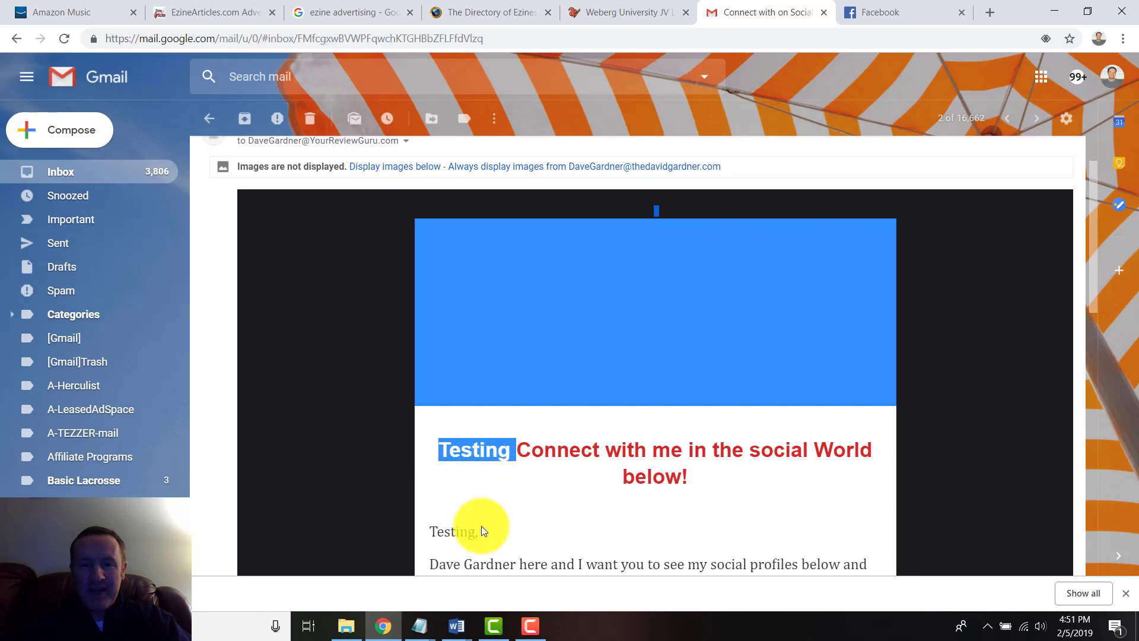
pyautogui.moveTo(433, 534); pyautogui.dragTo(482, 533)
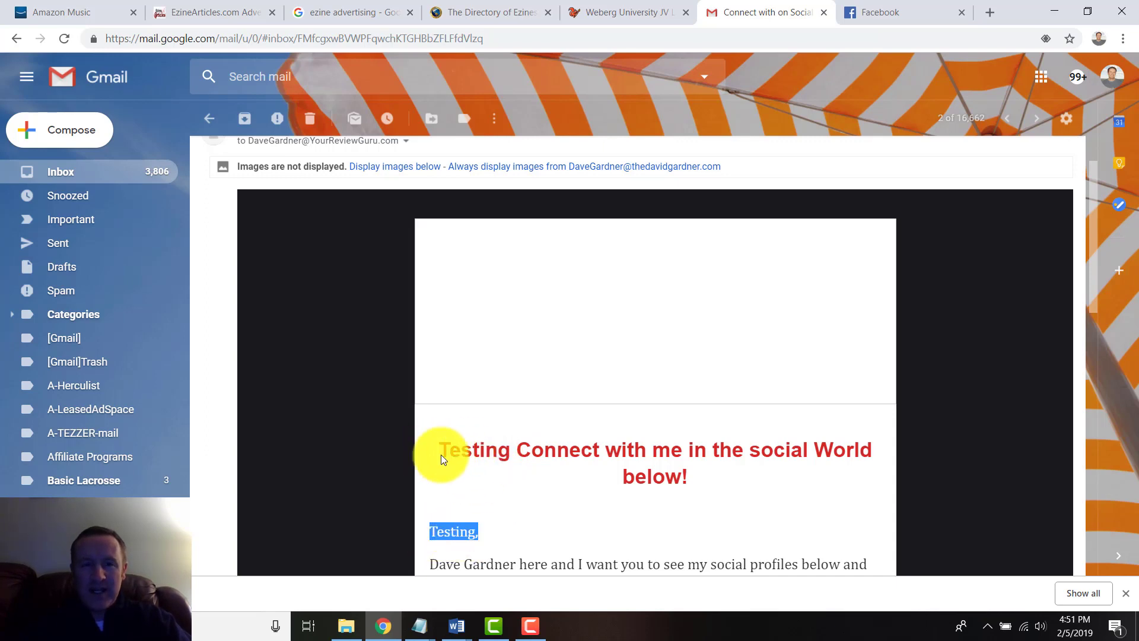
pyautogui.scroll(2, 476, 451)
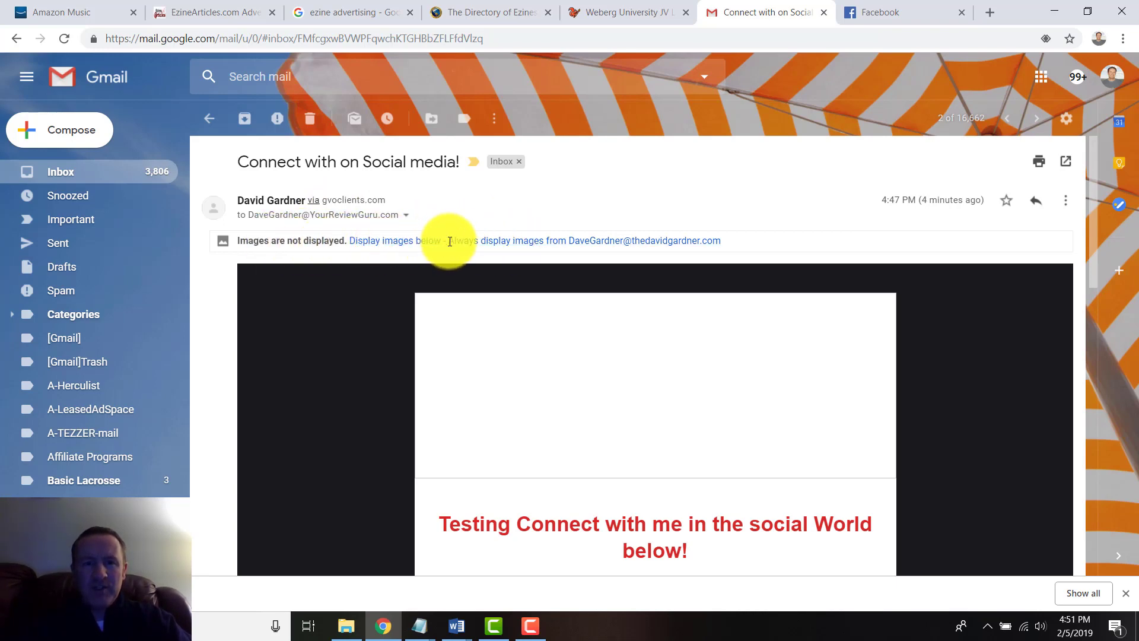
# Set images from this sender to always display and review the e-mail down to its social icons
pyautogui.click(494, 245)
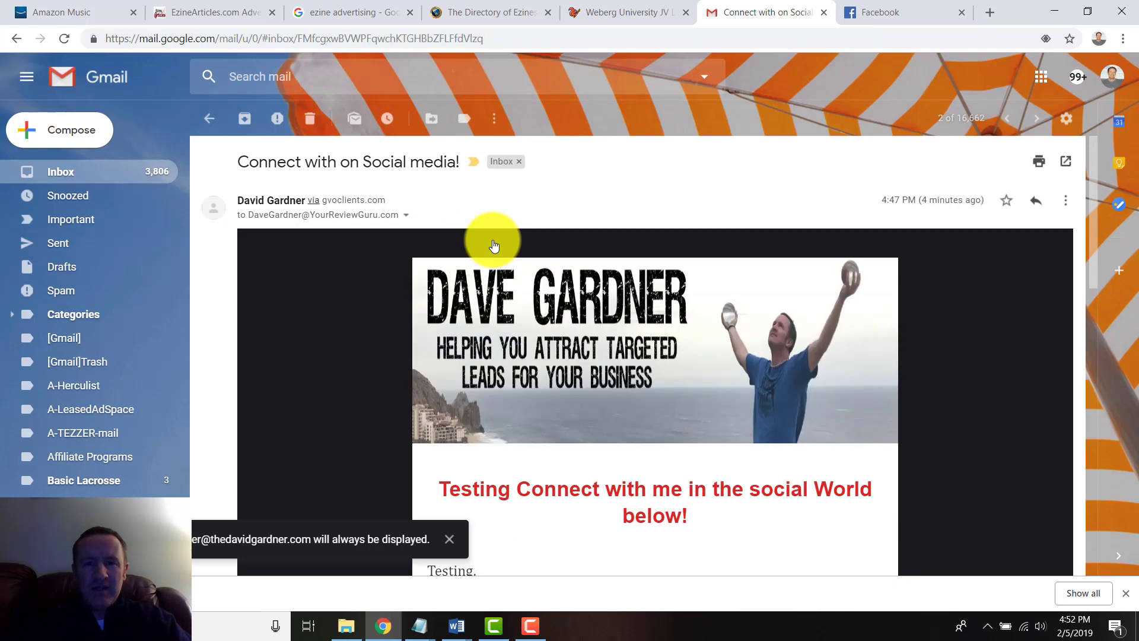
pyautogui.scroll(-1, 586, 315)
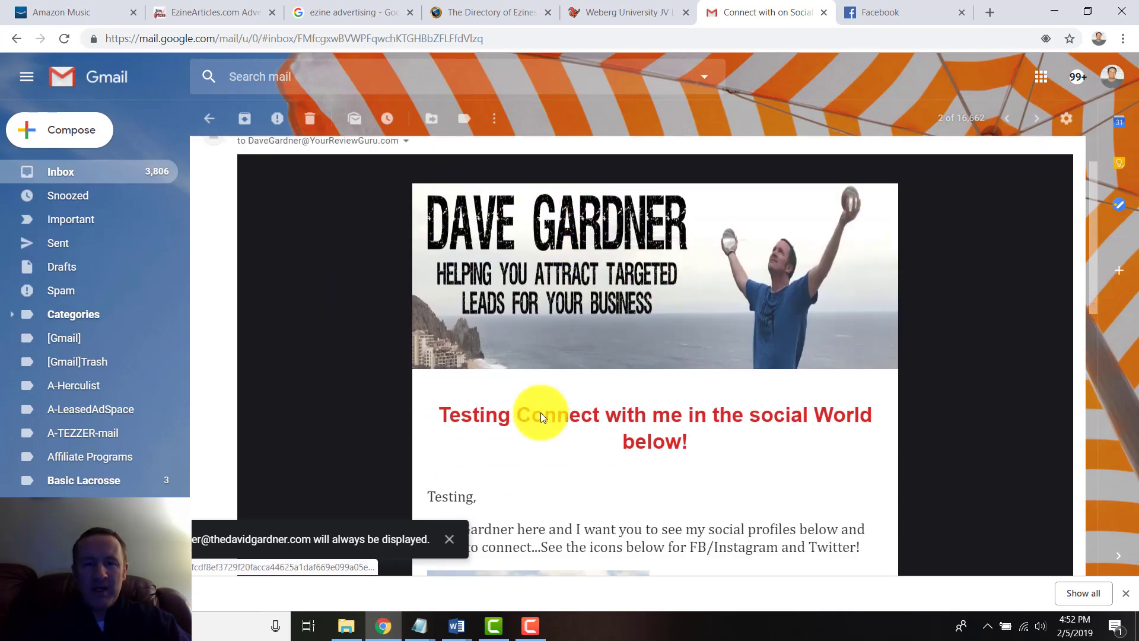
pyautogui.scroll(-8, 587, 374)
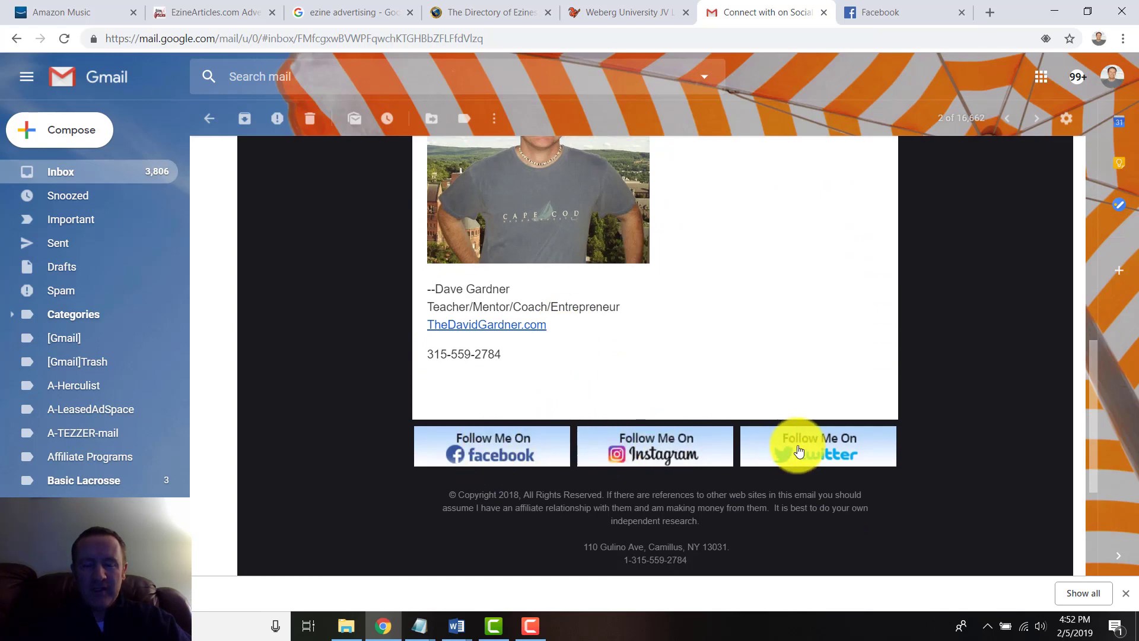
pyautogui.click(499, 452)
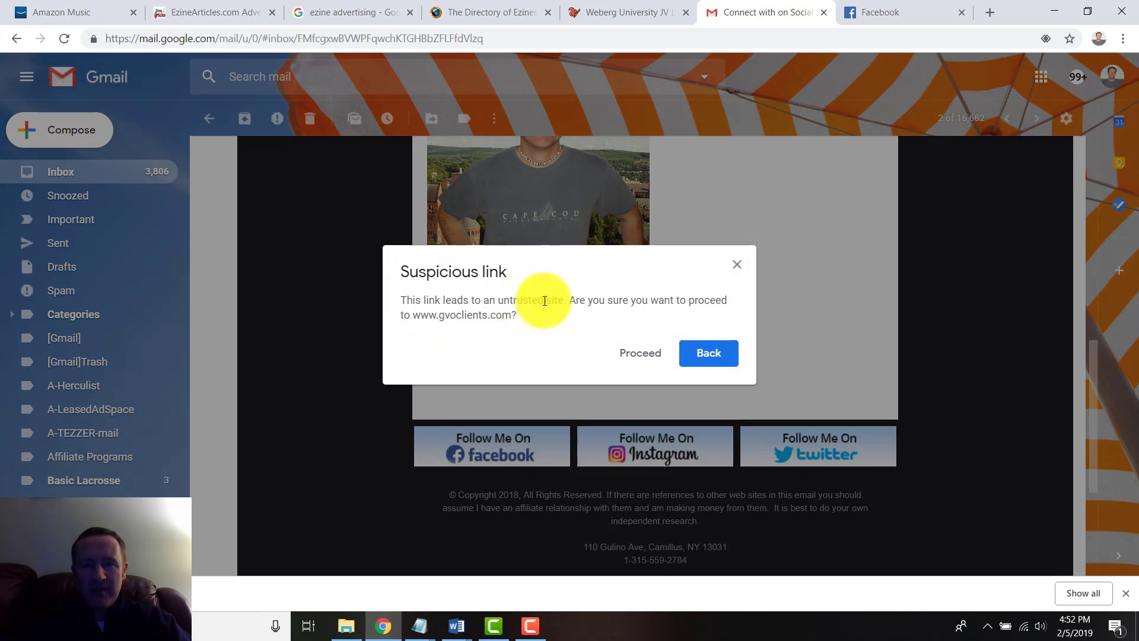
pyautogui.moveTo(568, 300); pyautogui.dragTo(510, 315)
pyautogui.click(640, 352)
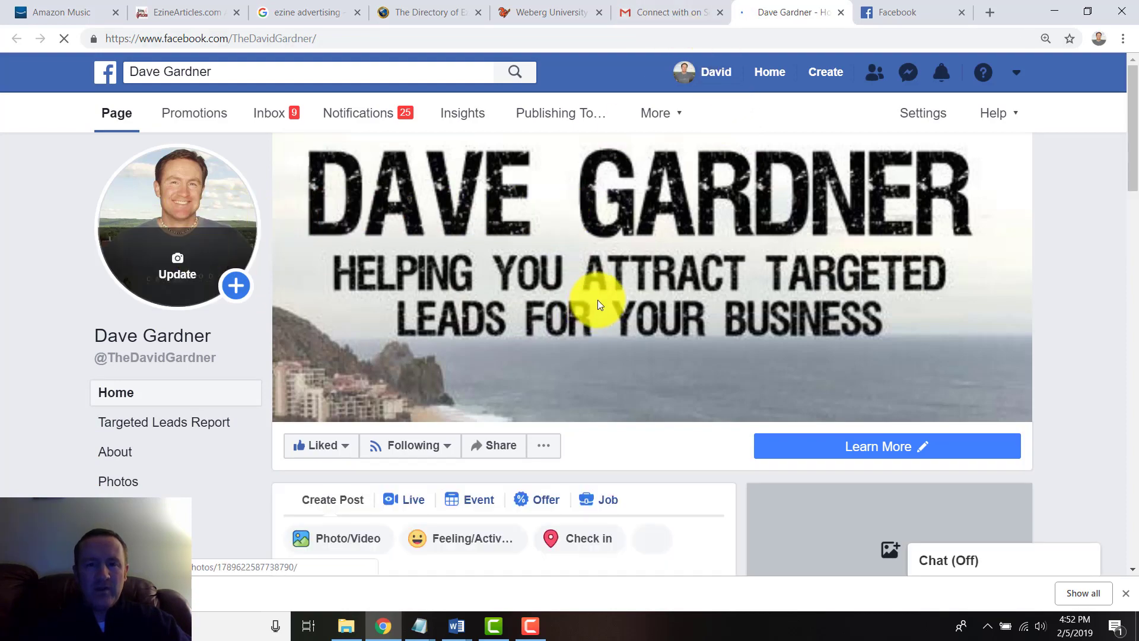
# Return to the received e-mail, follow its "Follow Me On Instagram" link past the suspicious-link warning, and check the profile name in the address
pyautogui.click(678, 17)
pyautogui.press('Escape')
pyautogui.click(680, 449)
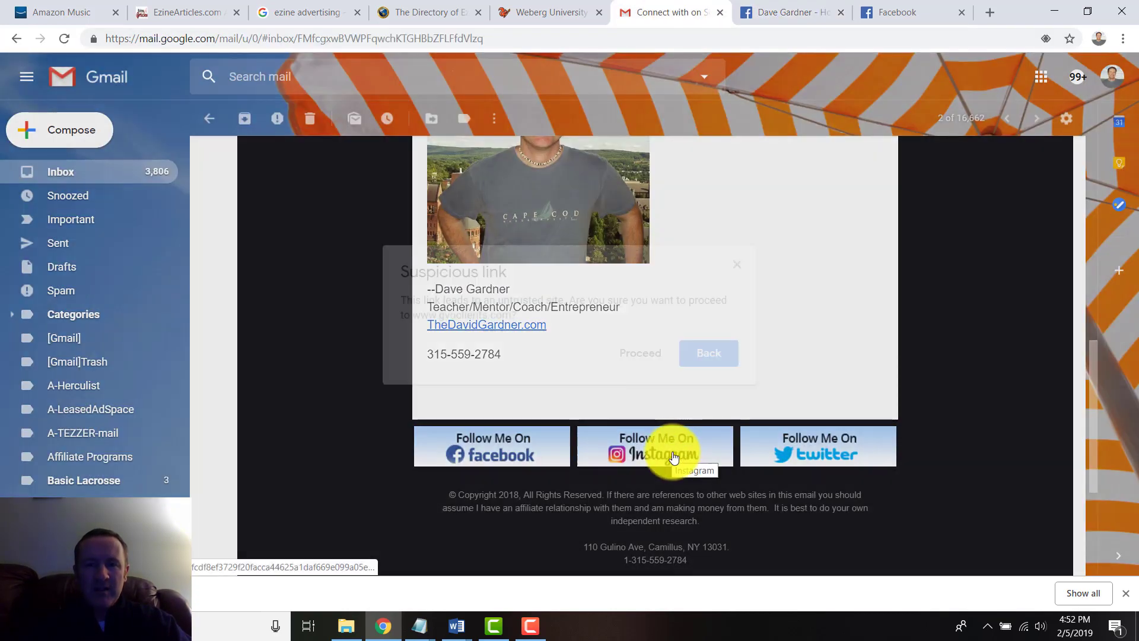
pyautogui.click(629, 355)
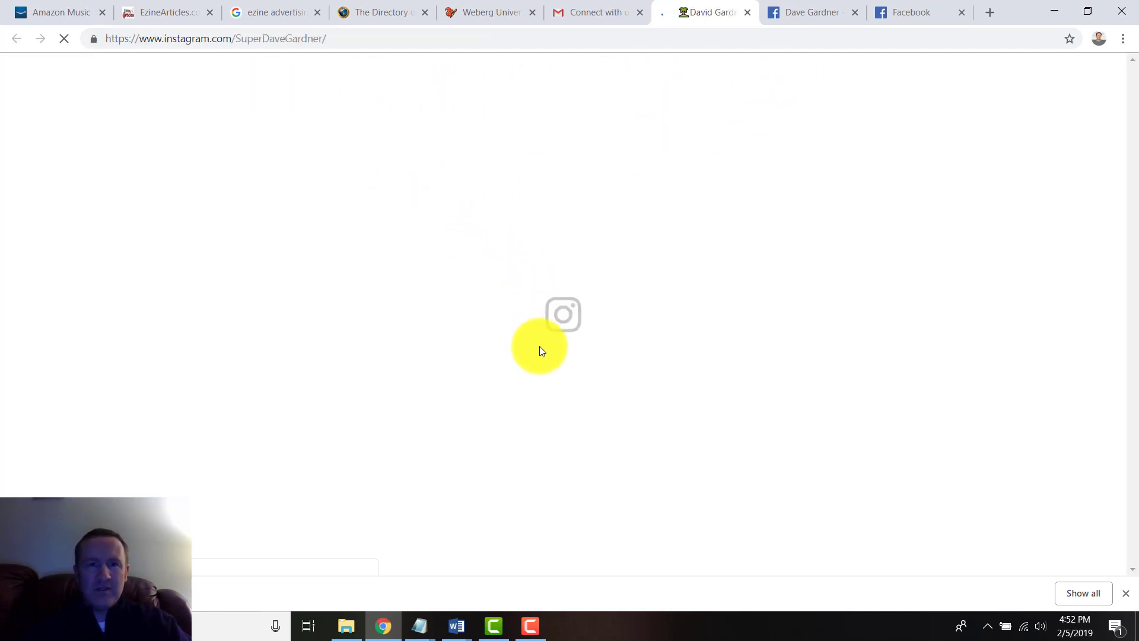
pyautogui.moveTo(336, 41); pyautogui.dragTo(240, 39)
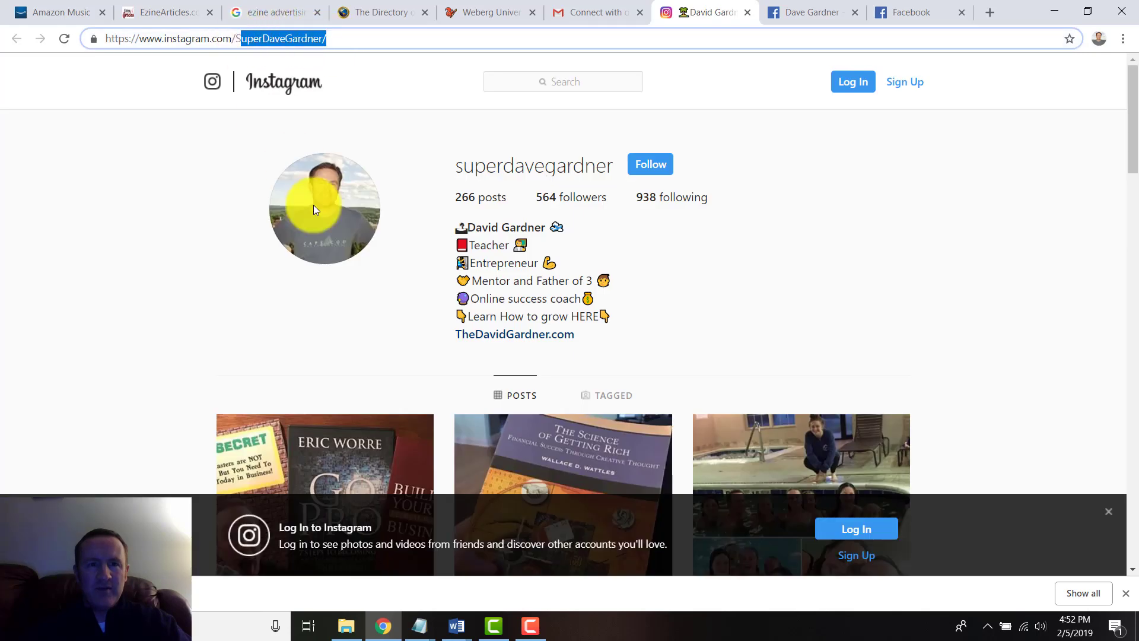
# Switch to the Email_Template document in Word and locate the Facebook, Instagram and Twitter link code
pyautogui.moveTo(456, 623)
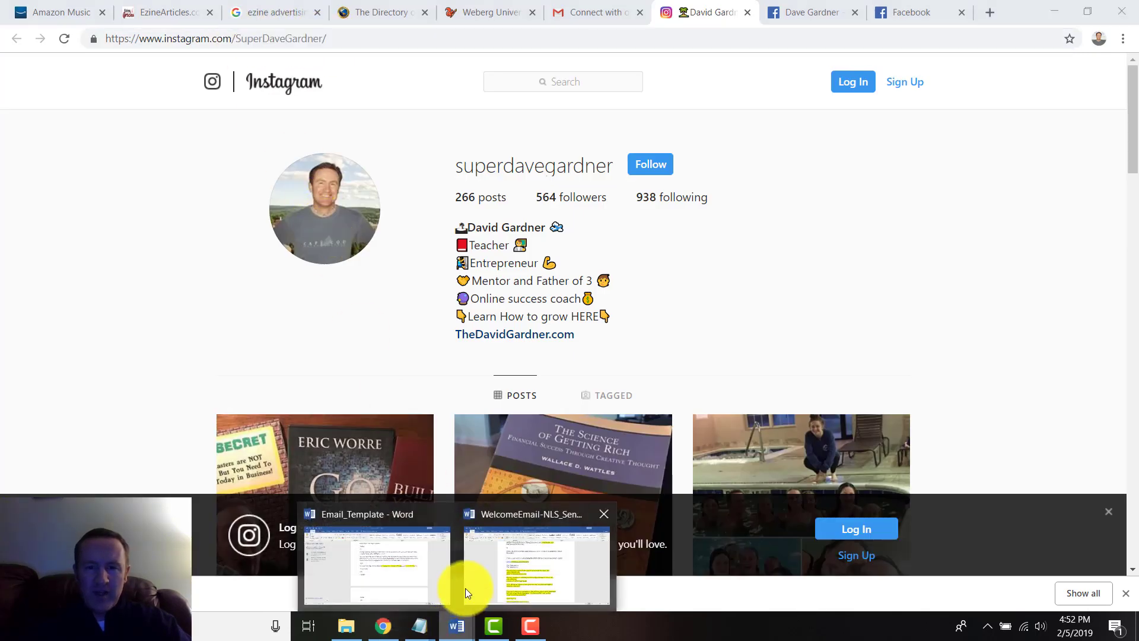
pyautogui.click(524, 555)
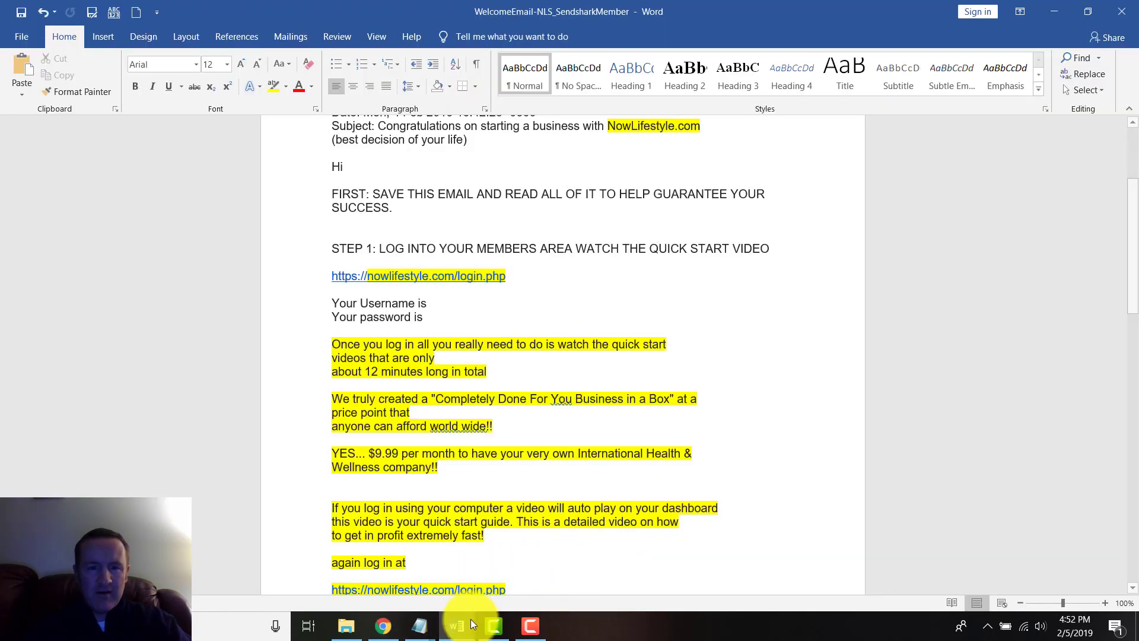
pyautogui.moveTo(456, 624)
pyautogui.click(423, 565)
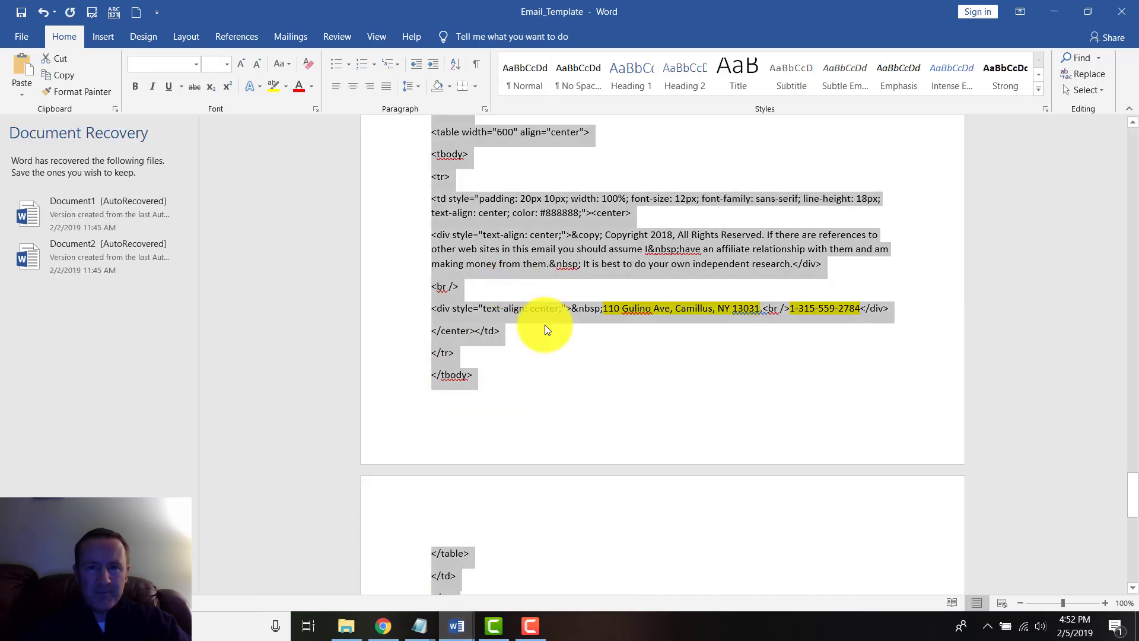
pyautogui.click(580, 355)
pyautogui.scroll(7, 580, 355)
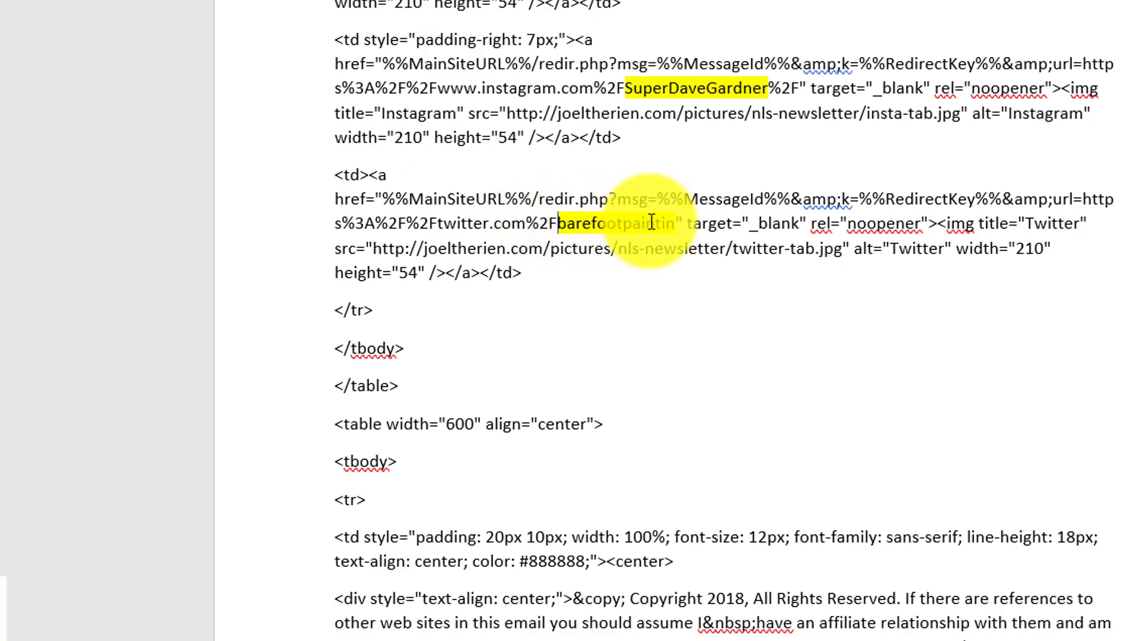
pyautogui.scroll(2, 662, 317)
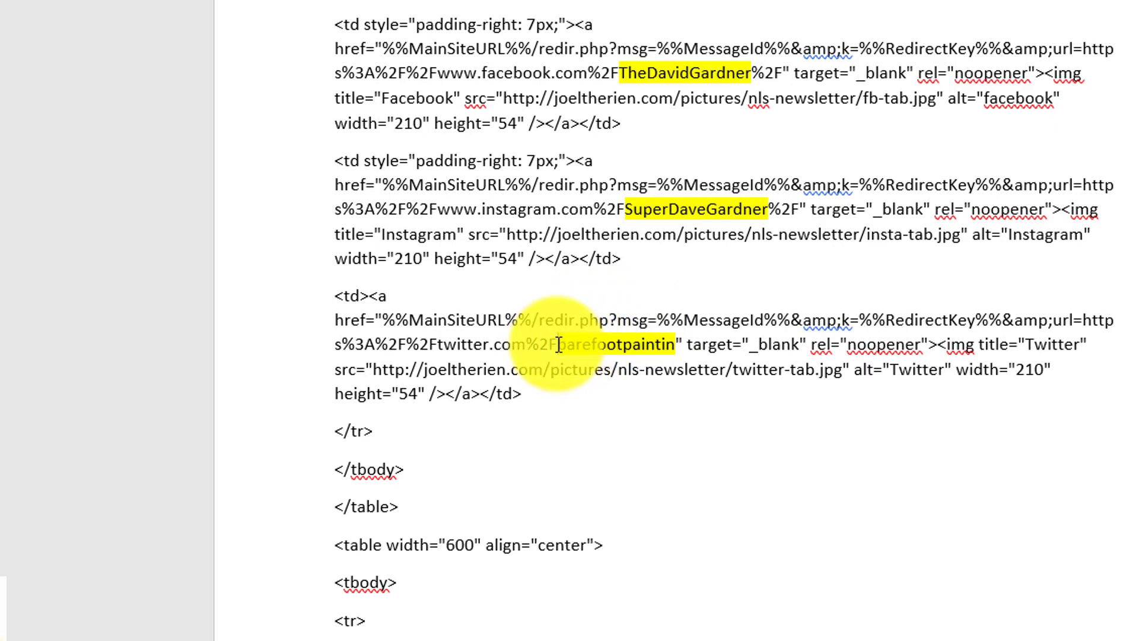
# Highlight the redirect code preceding the profile name in the Twitter link and in the Instagram link
pyautogui.moveTo(558, 344); pyautogui.dragTo(381, 316)
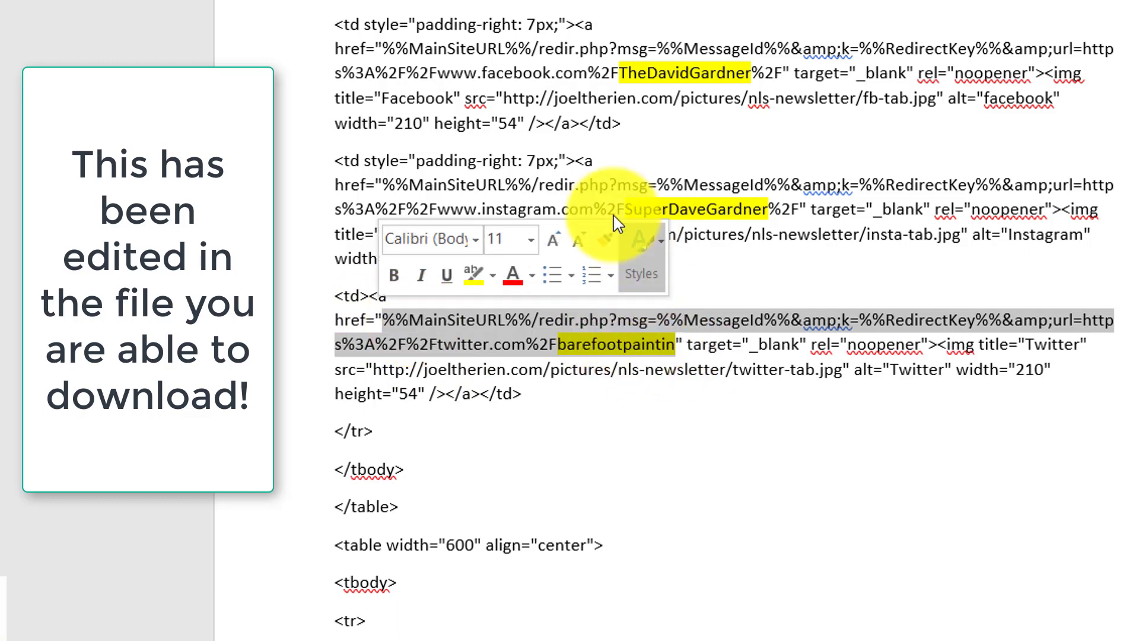
pyautogui.click(541, 209)
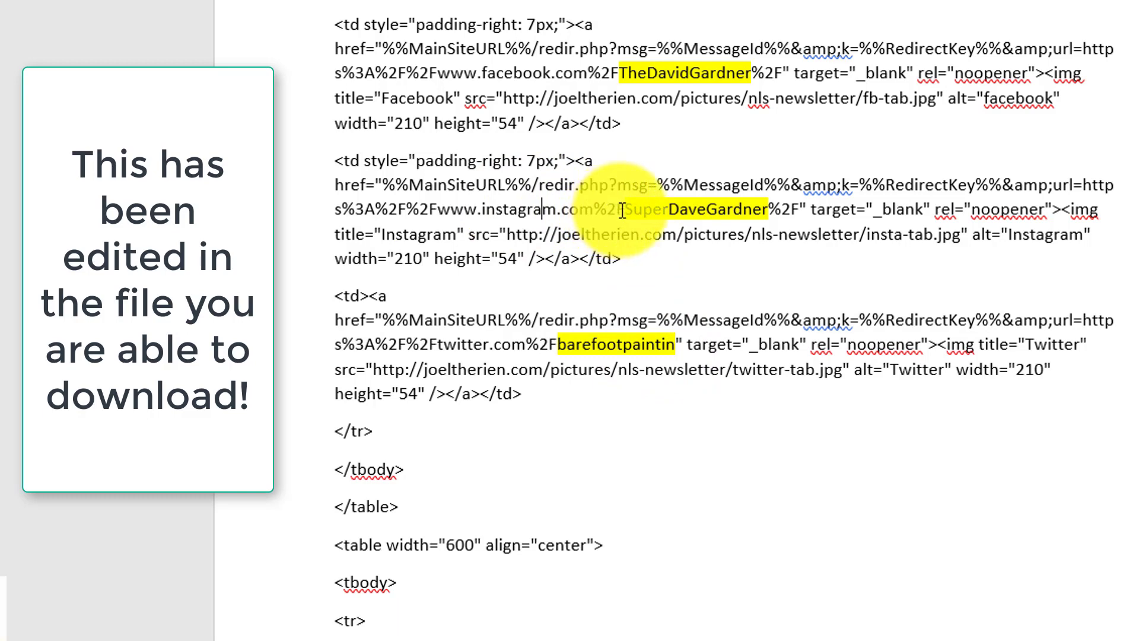
pyautogui.moveTo(627, 207); pyautogui.dragTo(387, 185)
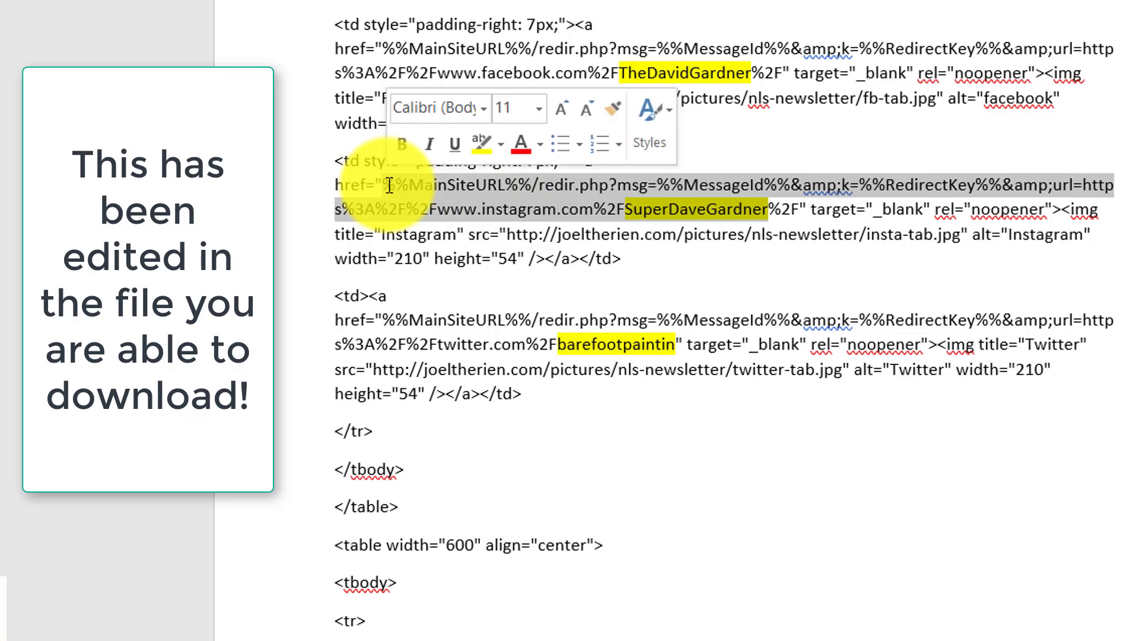
pyautogui.click(620, 209)
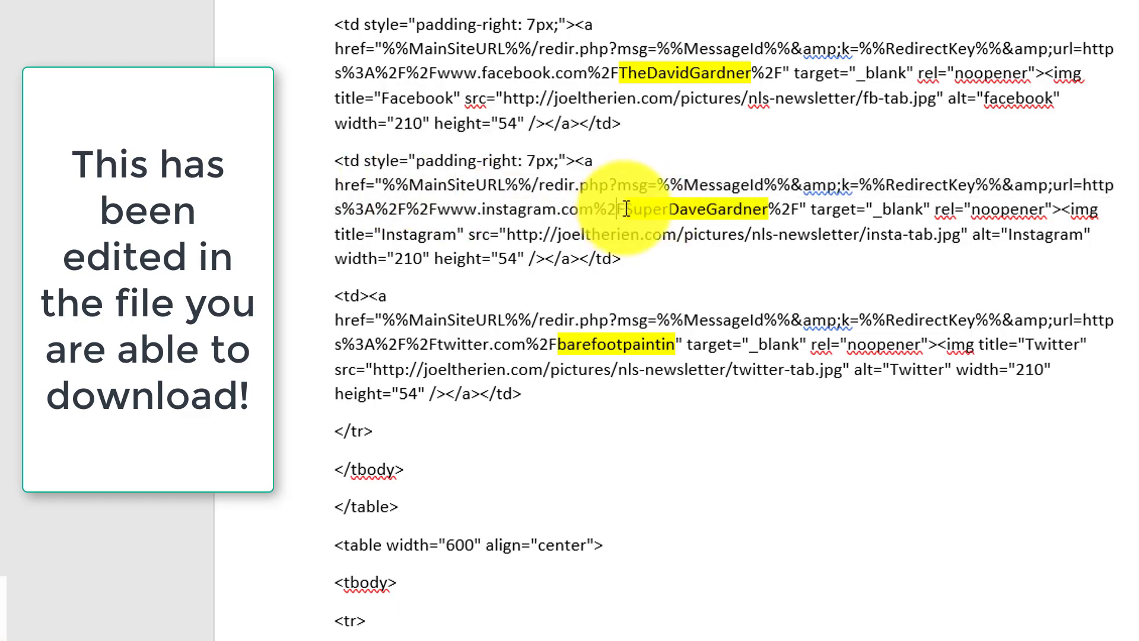
pyautogui.moveTo(618, 209); pyautogui.dragTo(557, 184)
pyautogui.click(556, 185)
pyautogui.click(628, 209)
pyautogui.moveTo(625, 209); pyautogui.dragTo(398, 182)
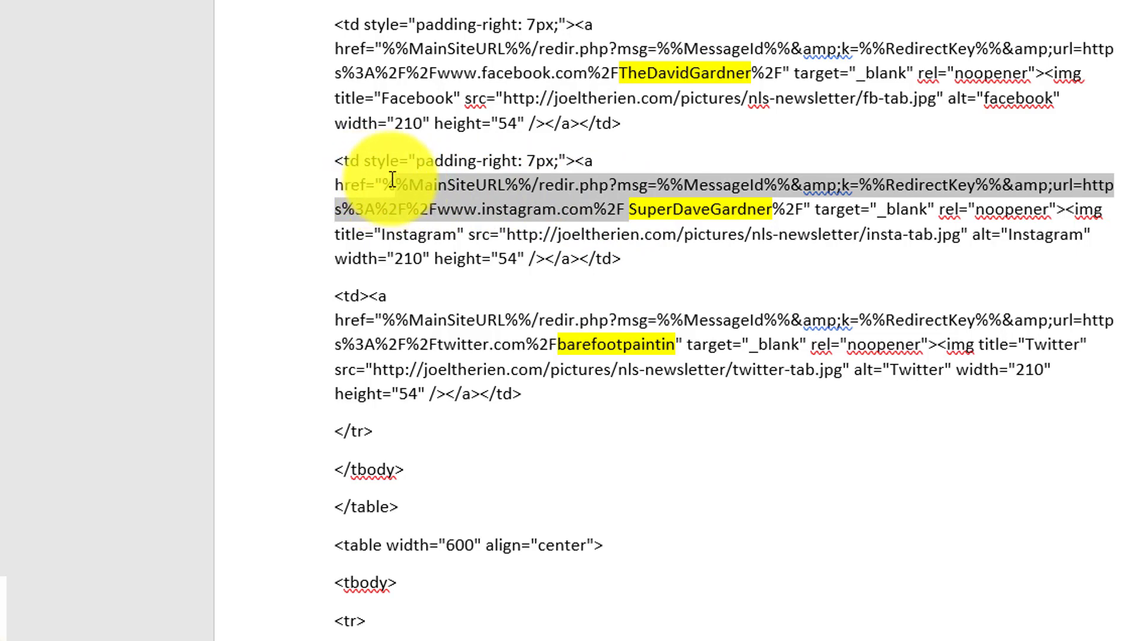
pyautogui.write('http:')
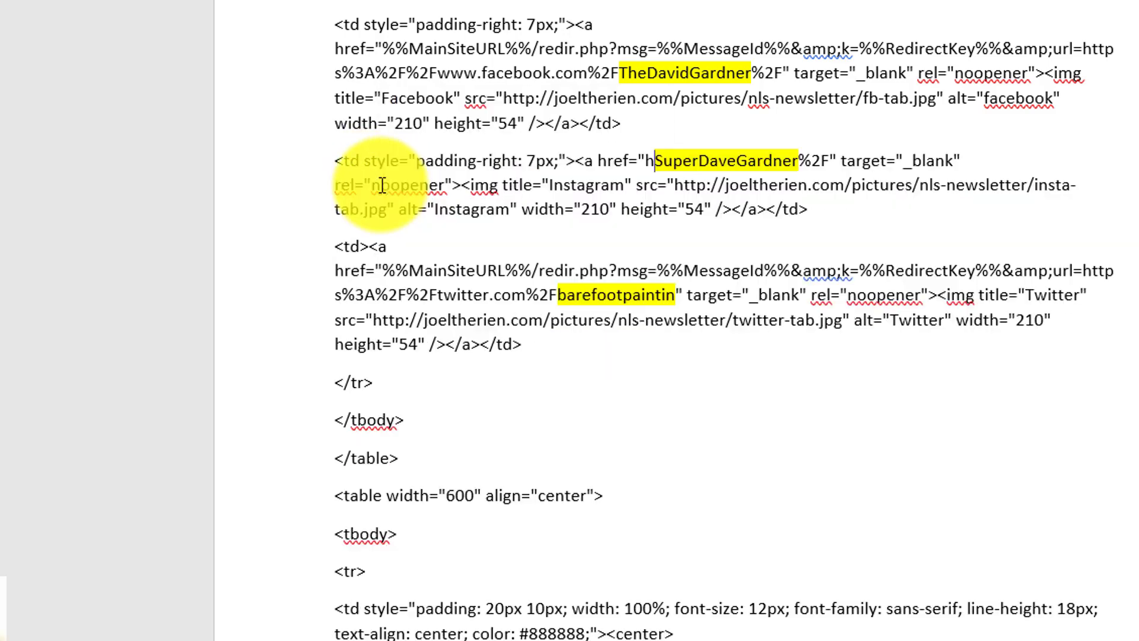
pyautogui.write('//')
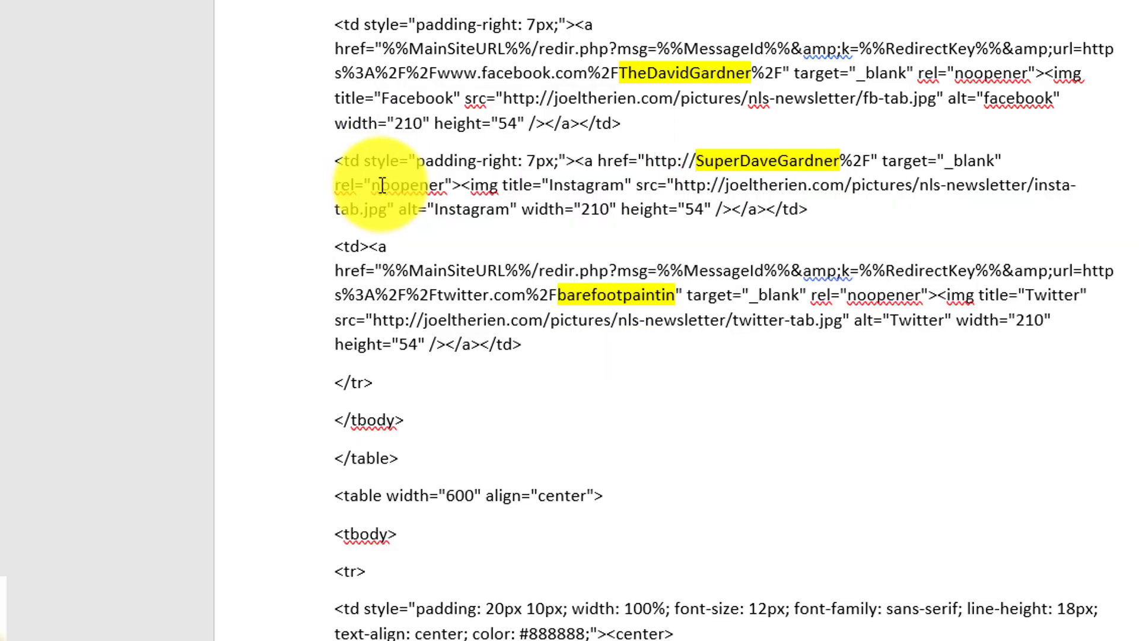
pyautogui.write('Instagram.')
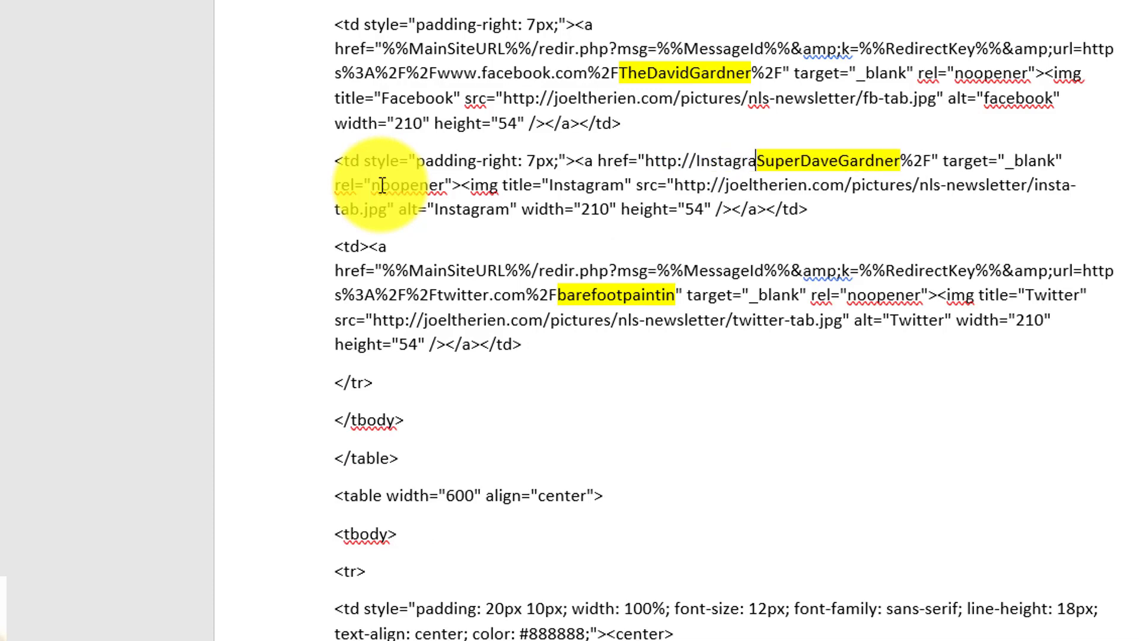
pyautogui.write('com/')
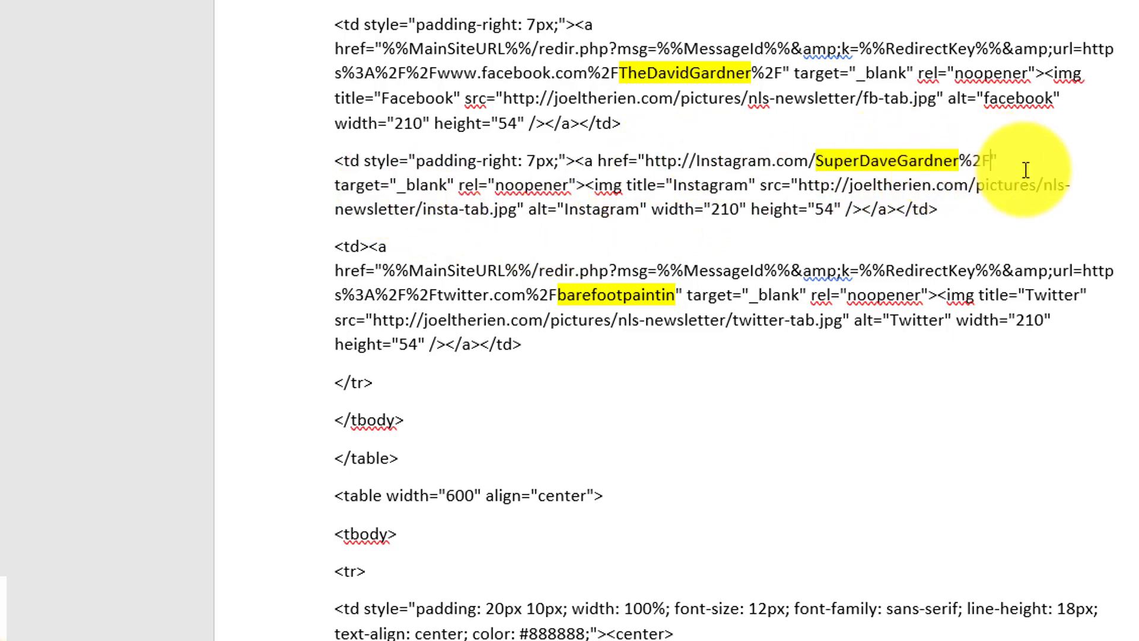
pyautogui.press('BackSpace')
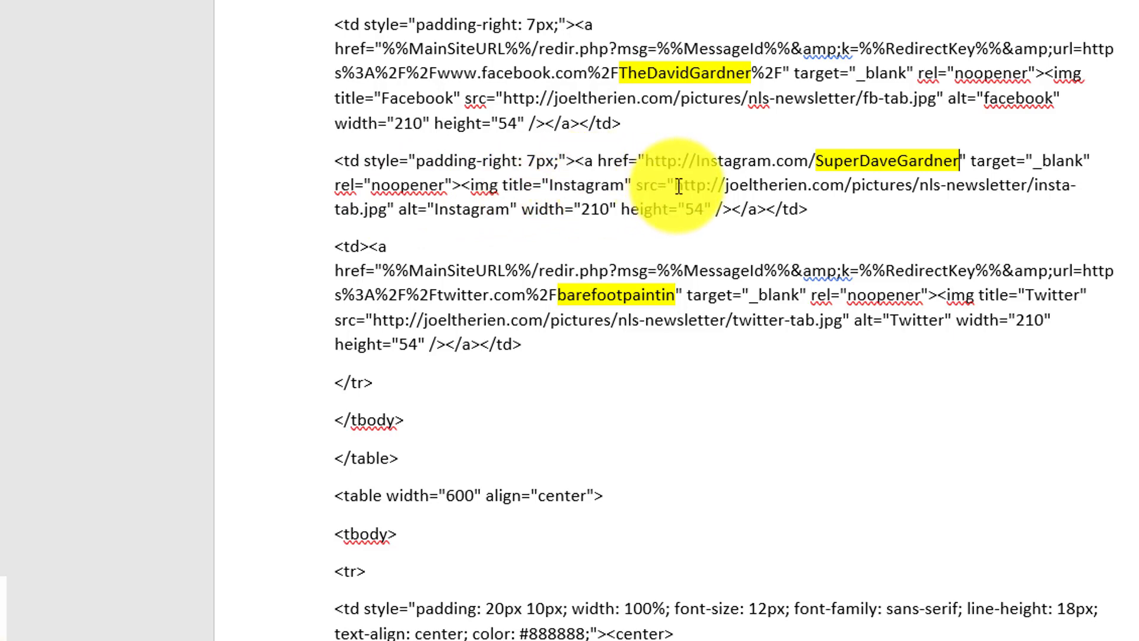
# Examine the Instagram entry's image source address and the start of its href
pyautogui.moveTo(678, 186); pyautogui.dragTo(369, 205)
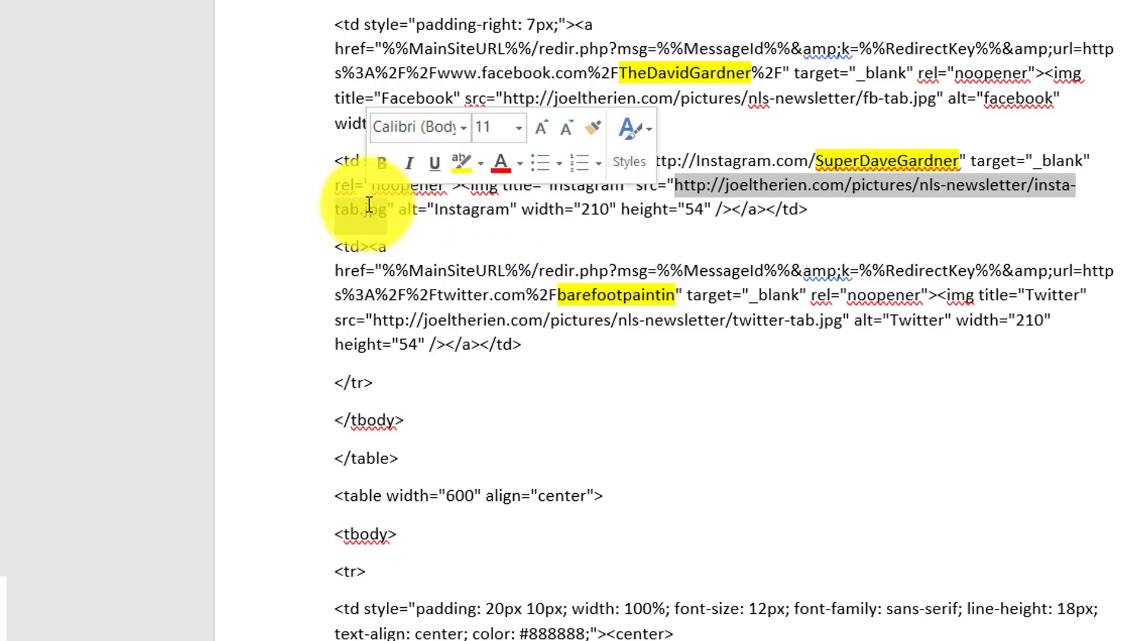
pyautogui.click(678, 209)
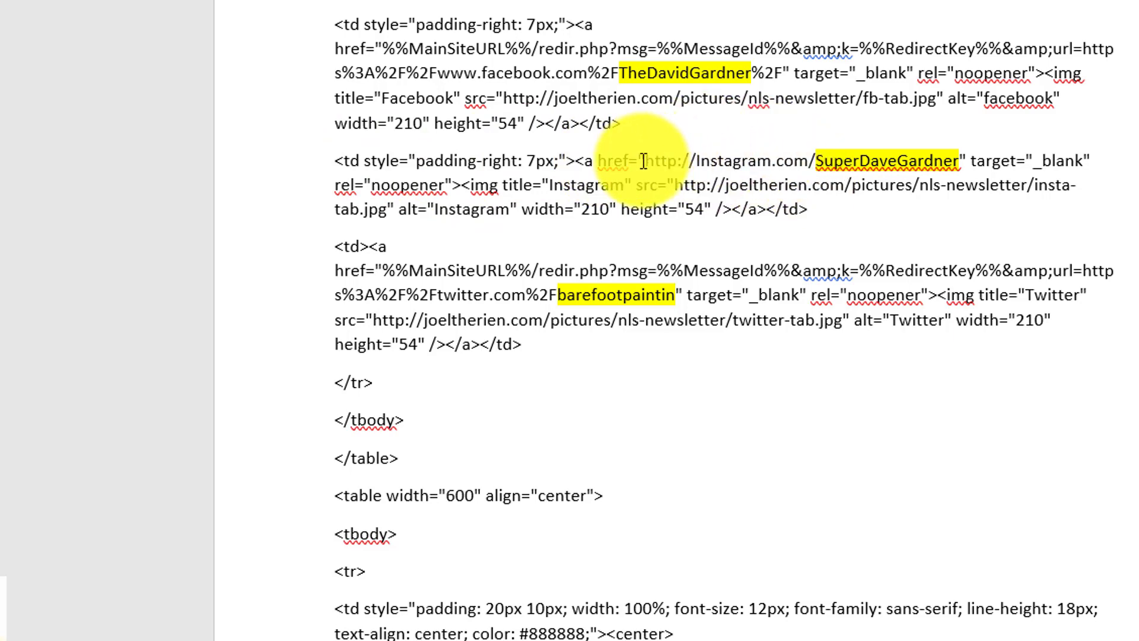
pyautogui.moveTo(643, 161); pyautogui.dragTo(667, 160)
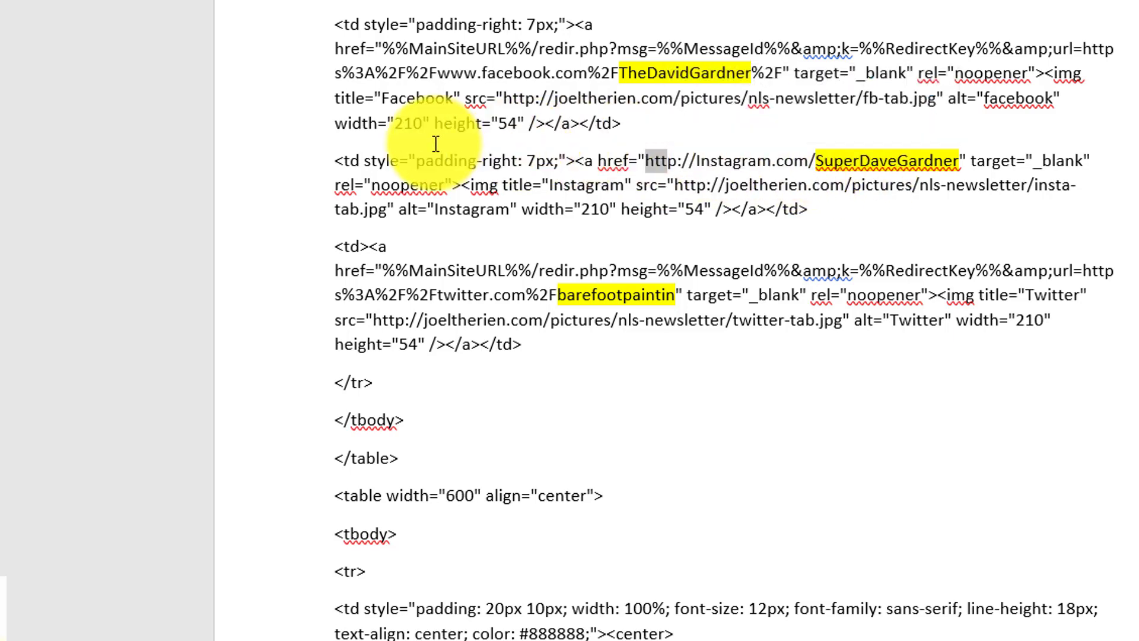
pyautogui.scroll(2, 682, 218)
pyautogui.click(668, 282)
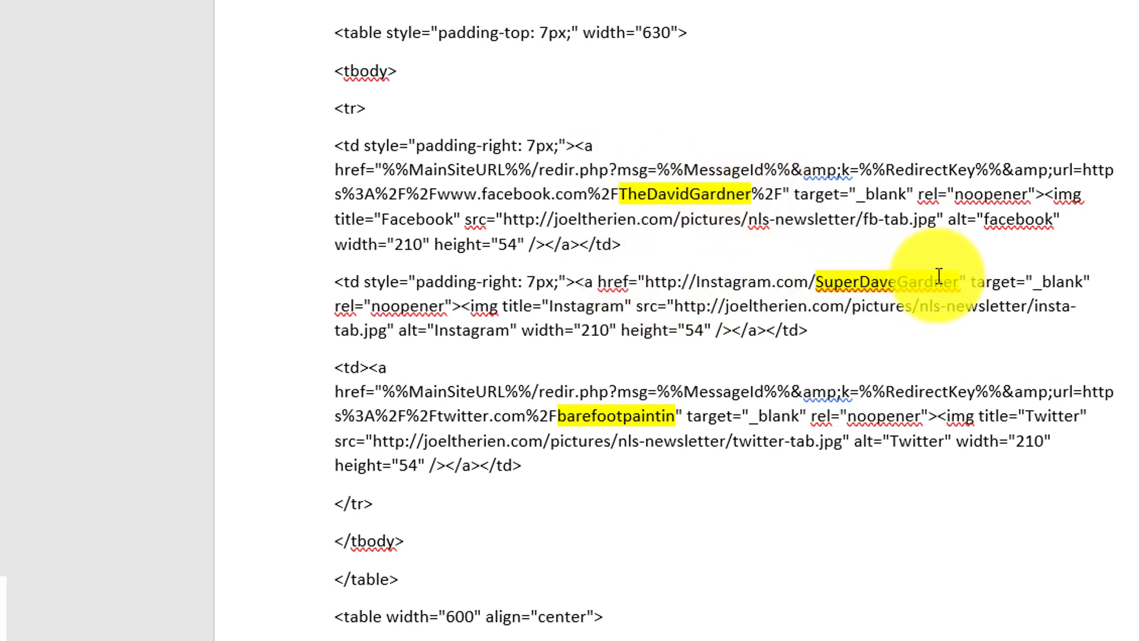
pyautogui.click(779, 194)
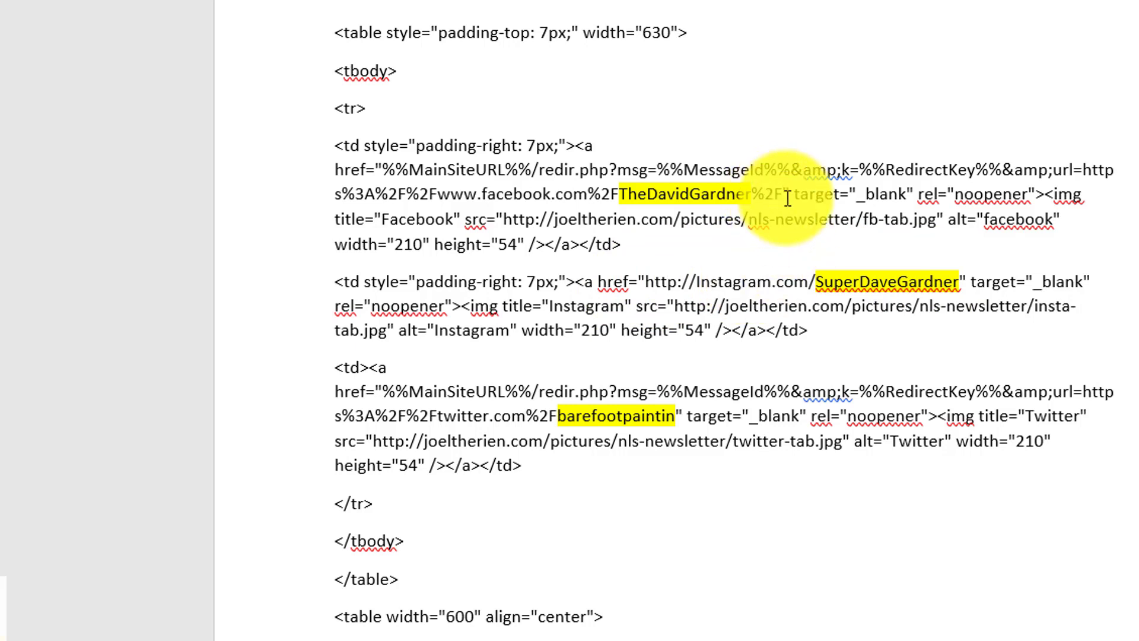
pyautogui.press('BackSpace')
pyautogui.press('BackSpace')
pyautogui.press('BackSpace')
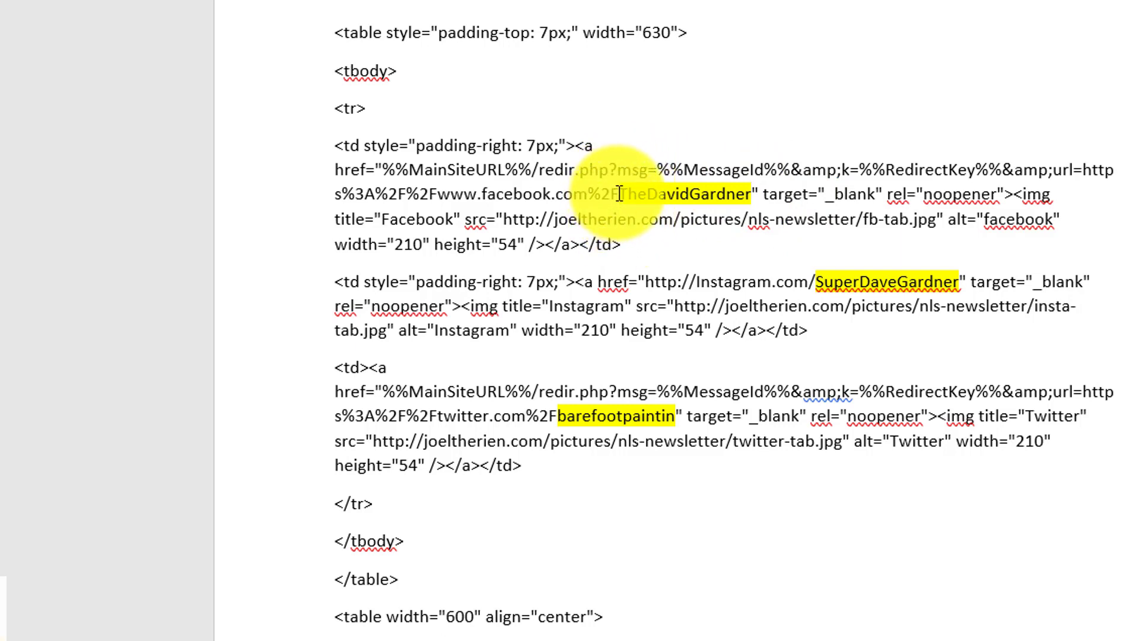
pyautogui.click(620, 194)
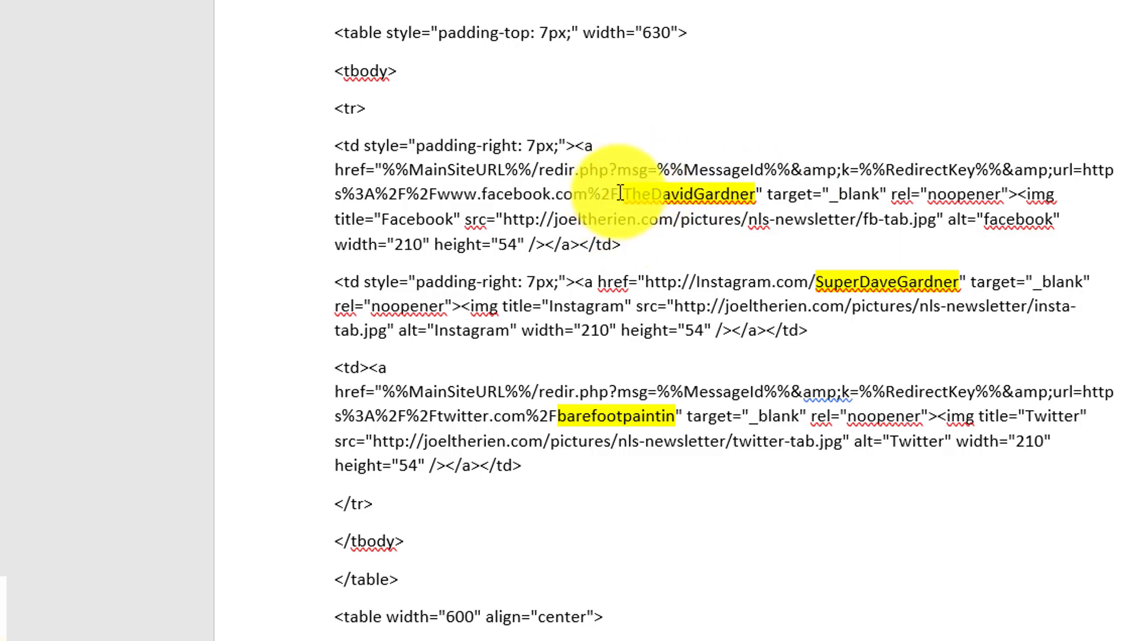
pyautogui.moveTo(619, 192); pyautogui.dragTo(393, 168)
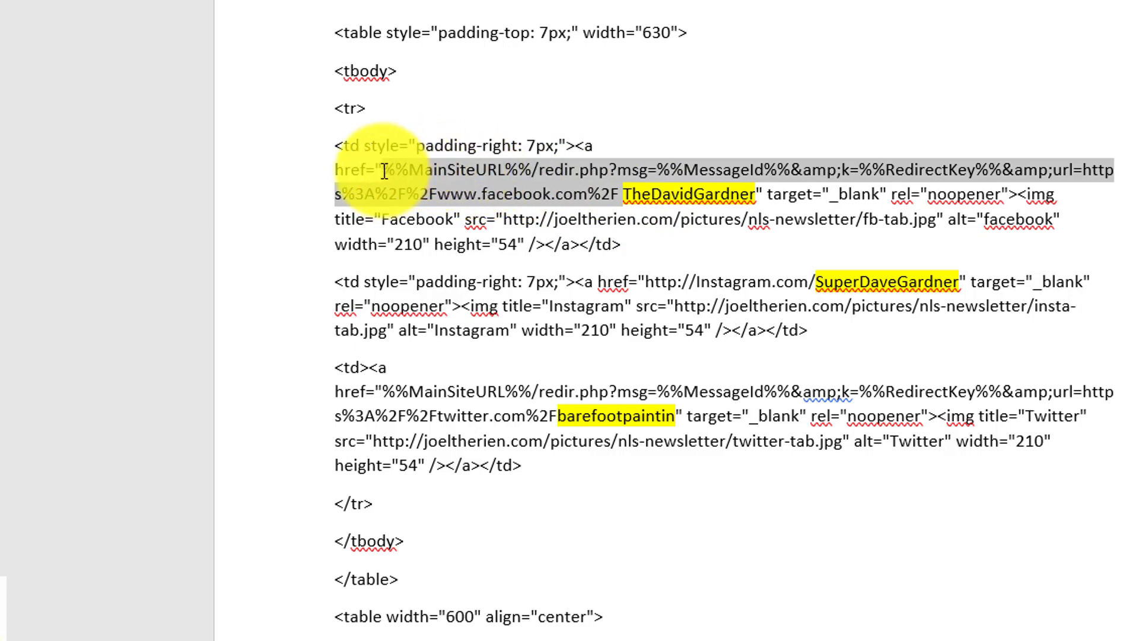
pyautogui.press('BackSpace')
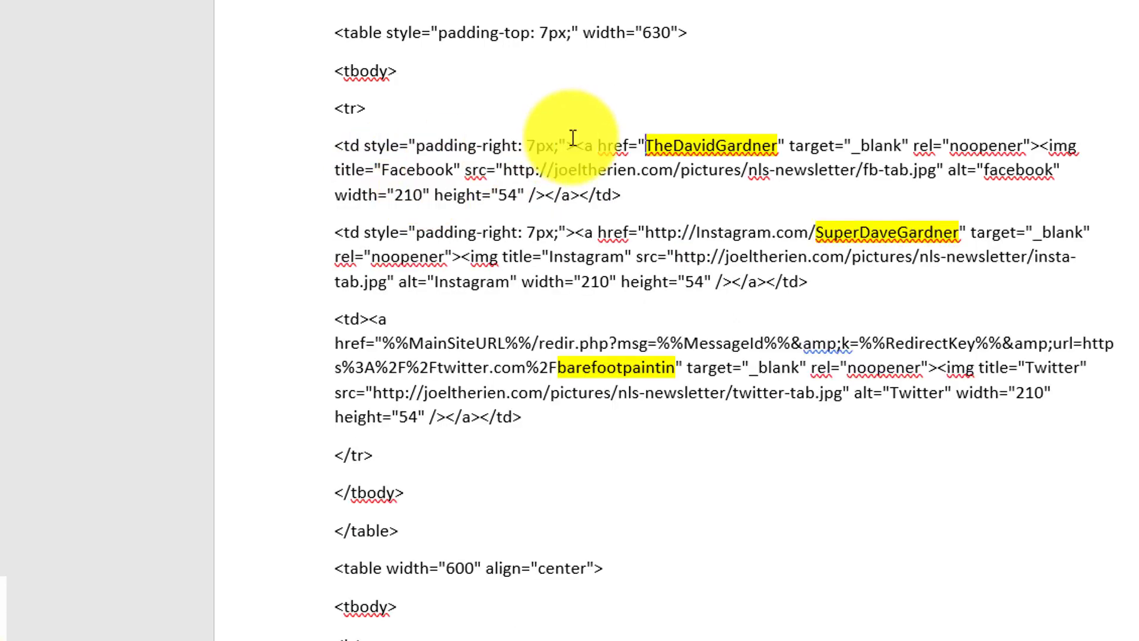
pyautogui.write('http://')
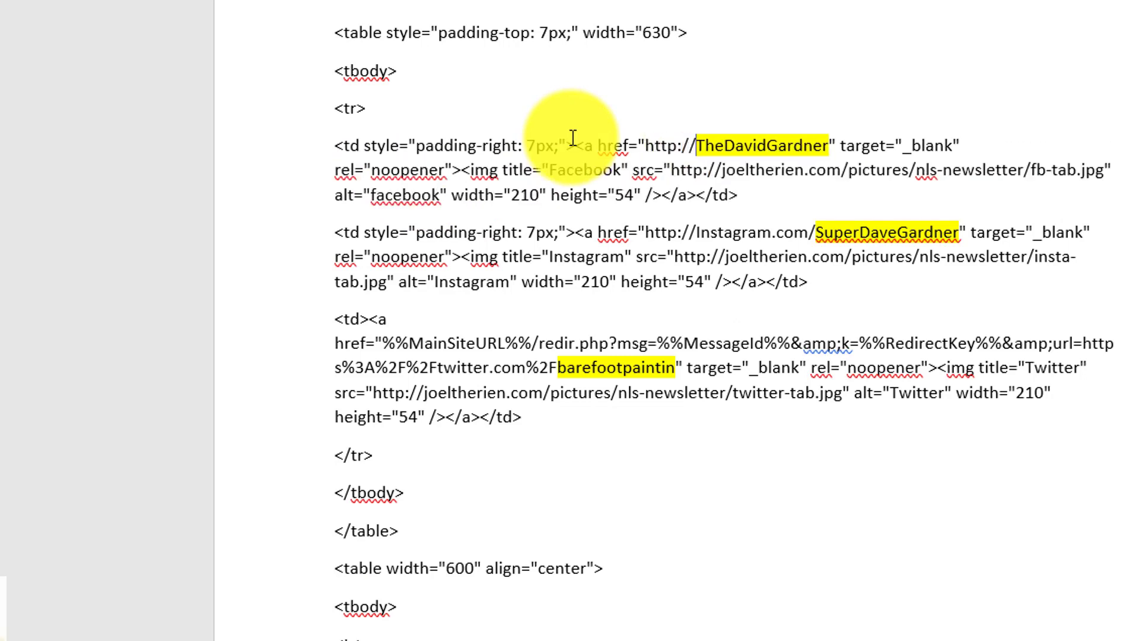
pyautogui.write('Facebook.com')
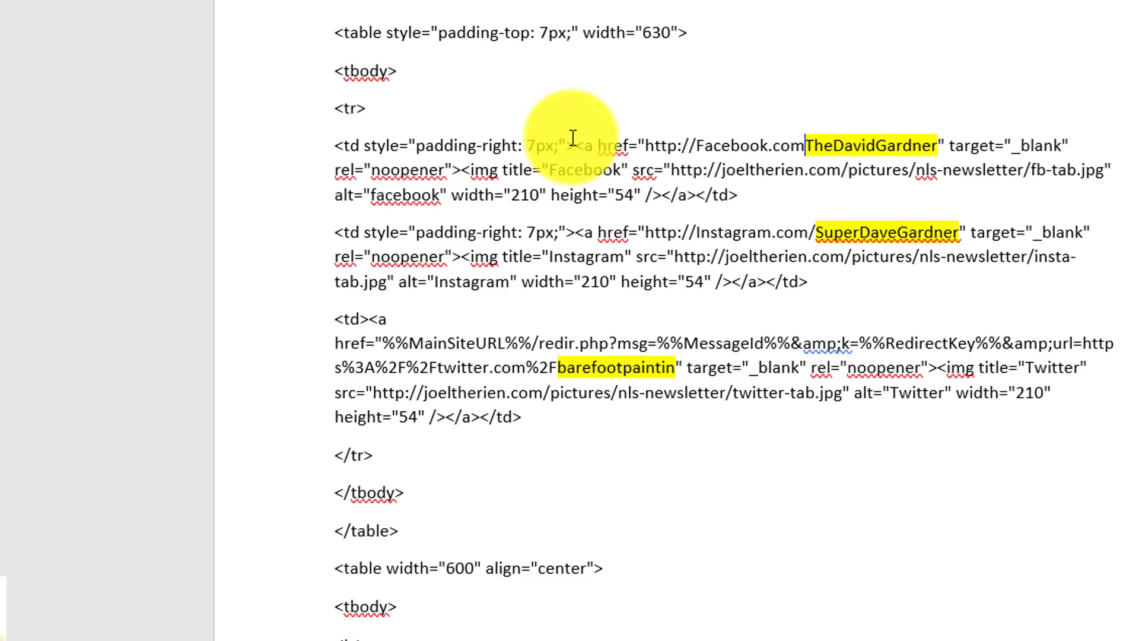
pyautogui.write('/')
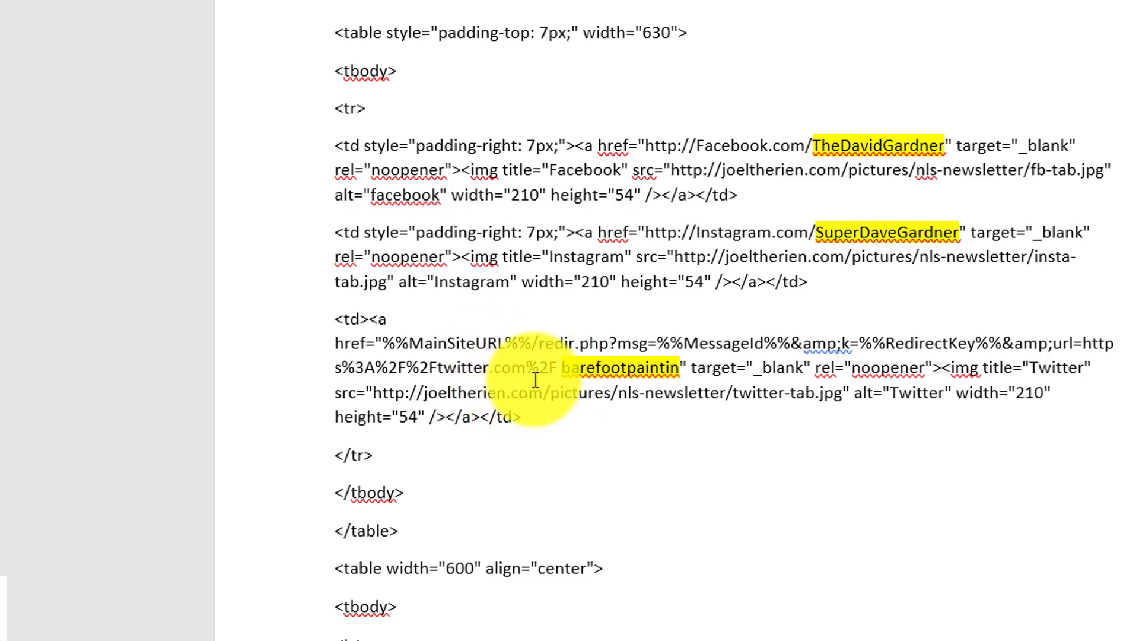
pyautogui.moveTo(555, 367); pyautogui.dragTo(389, 344)
pyautogui.write('http://')
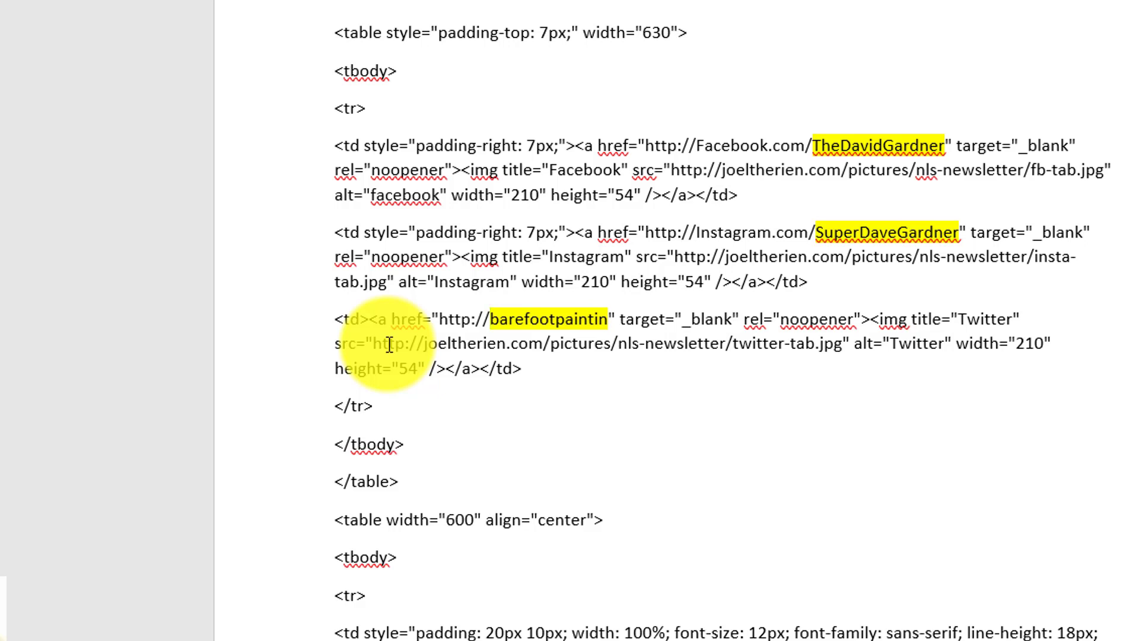
pyautogui.write('Twitter.com/')
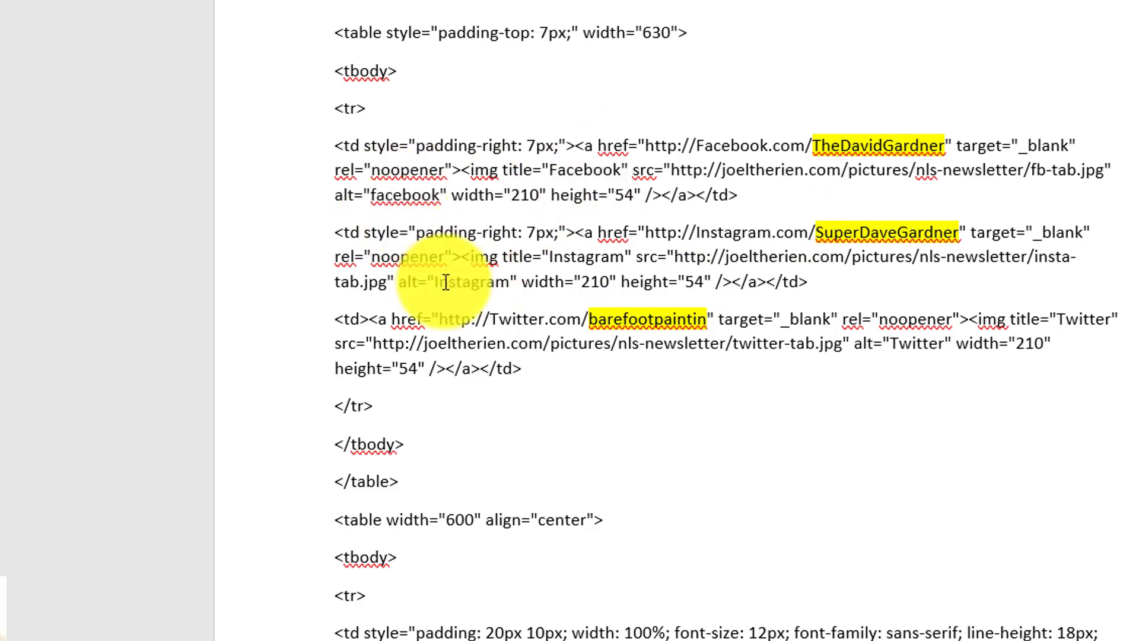
pyautogui.click(589, 319)
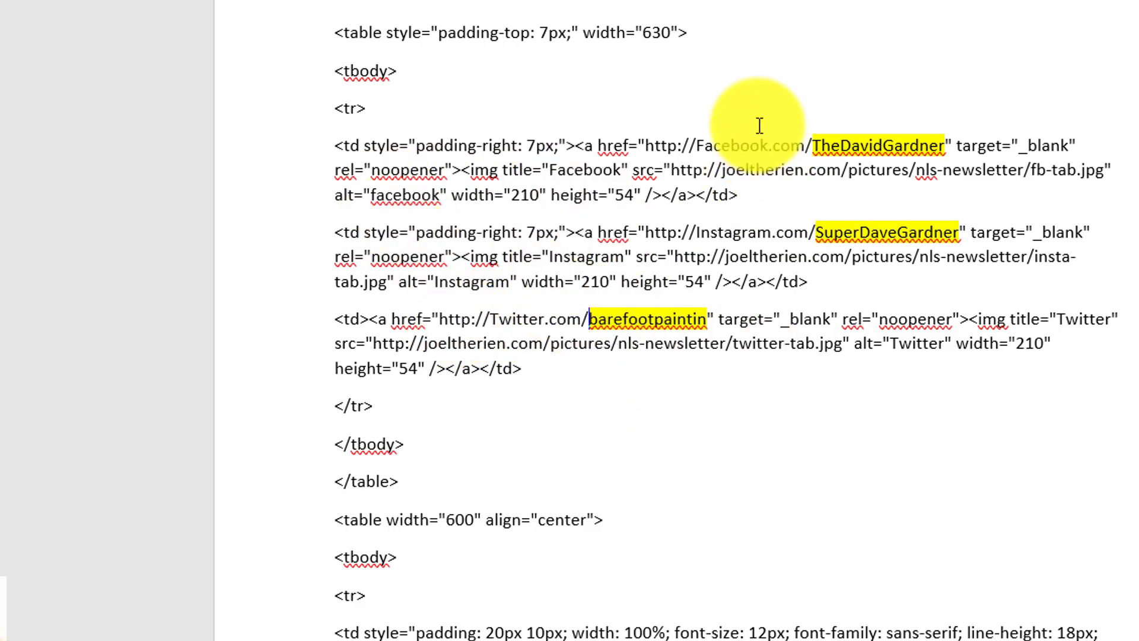